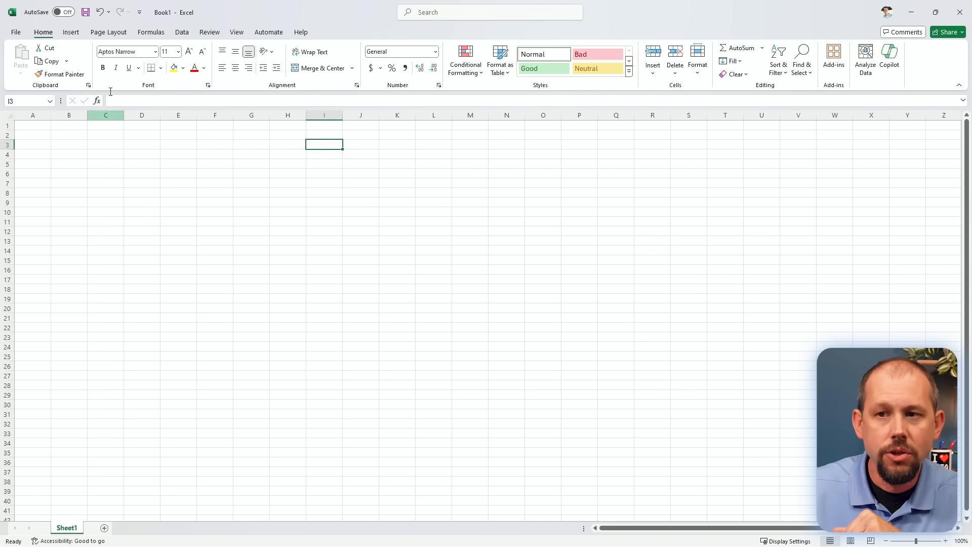
Insert a Diverging Radial SmartArt graphic from the Cycle category into the blank sheet
{"action": "left_click", "coordinate": [73, 33]}
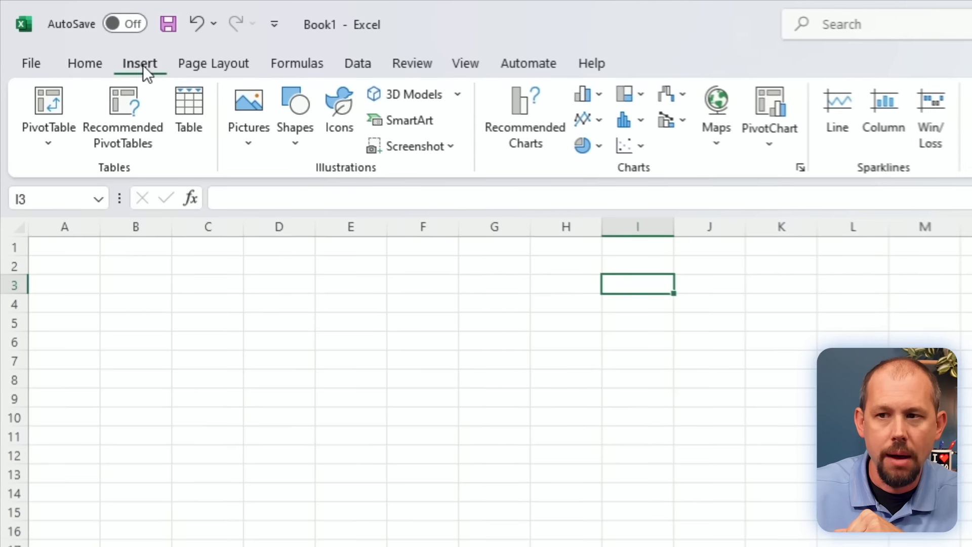
{"action": "left_click", "coordinate": [367, 108]}
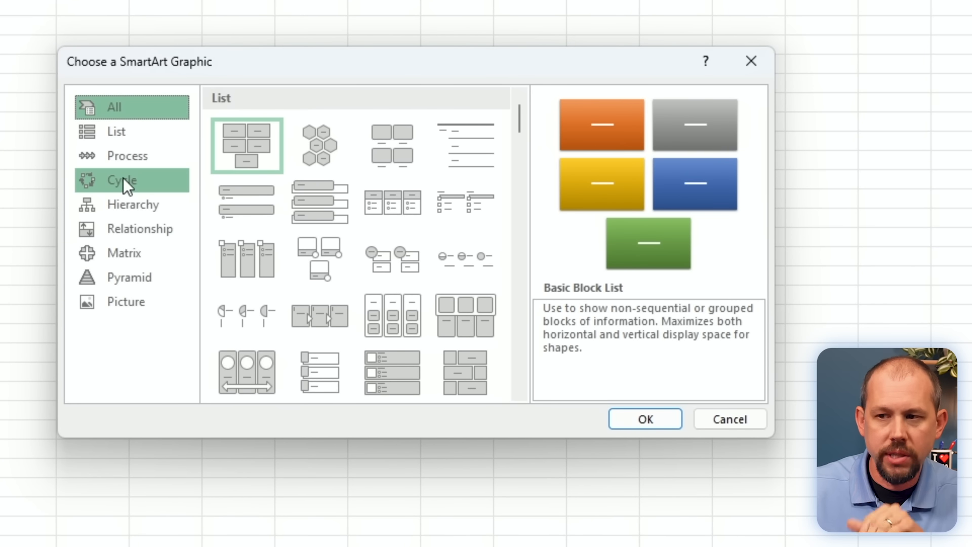
{"action": "left_click", "coordinate": [124, 177]}
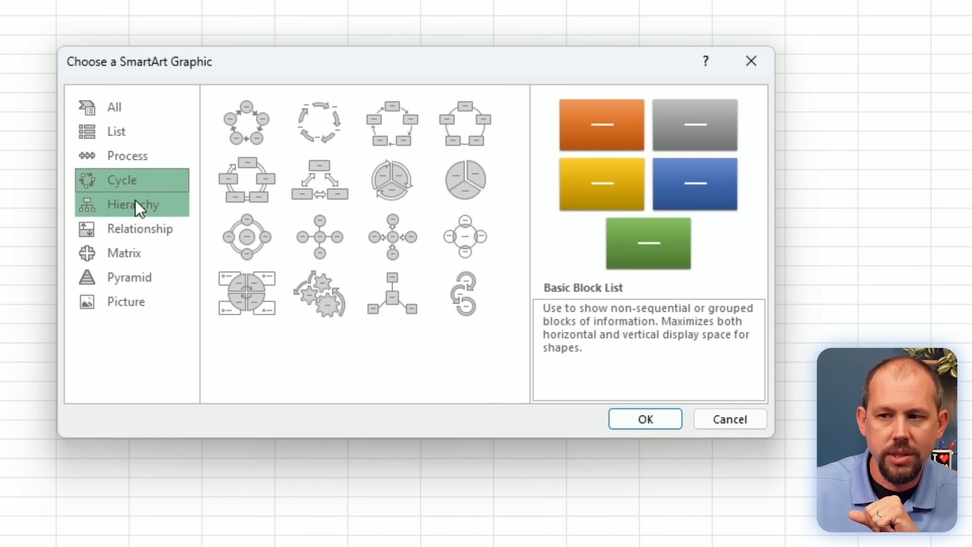
{"action": "left_click", "coordinate": [372, 239]}
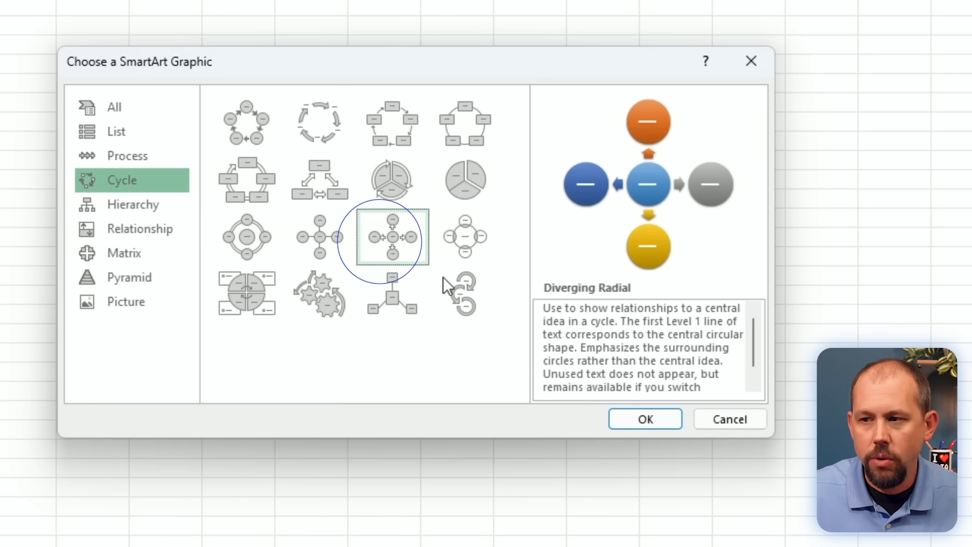
{"action": "left_click", "coordinate": [640, 427]}
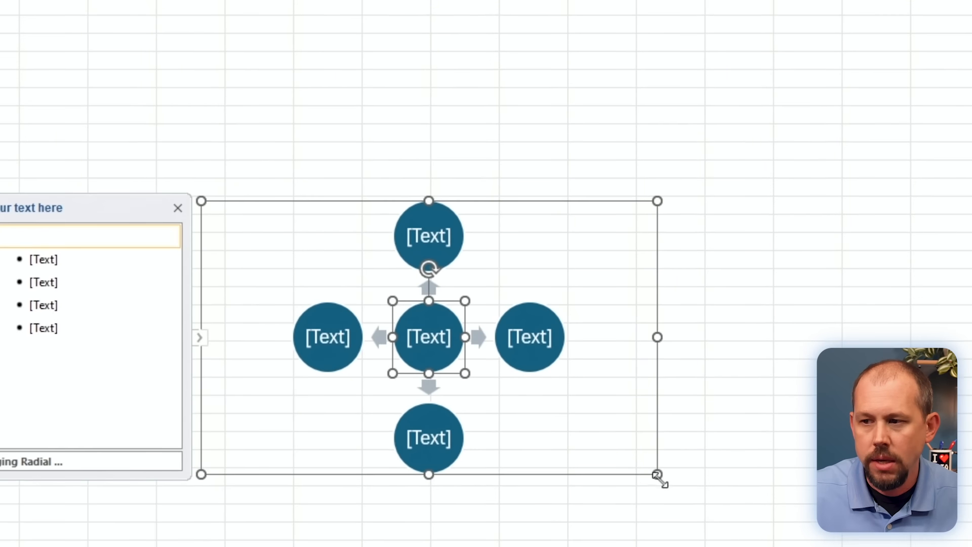
Move the SmartArt diagram up toward the sheet's upper-left area and enlarge it to cover about G3:P30
{"action": "left_click_drag", "start_coordinate": [660, 479], "coordinate": [698, 487]}
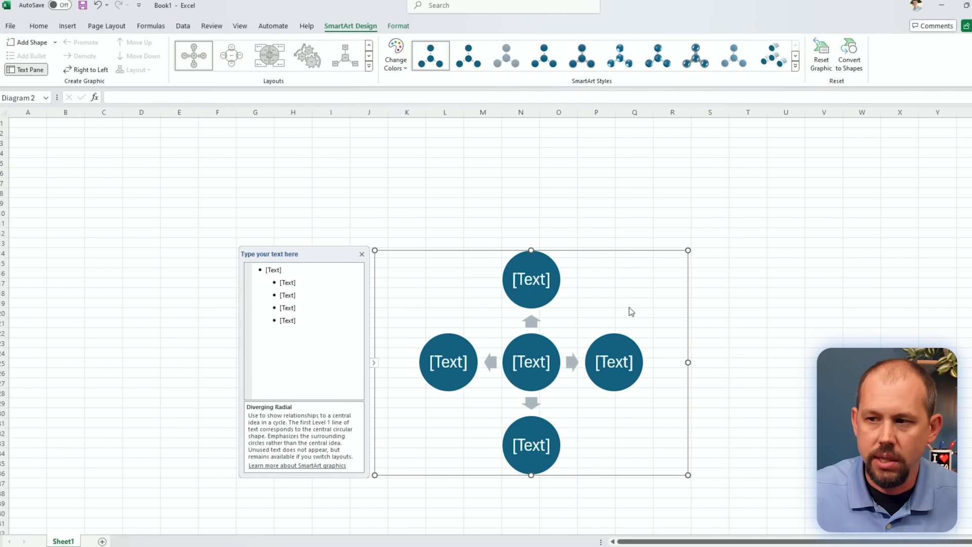
{"action": "left_click_drag", "start_coordinate": [605, 250], "coordinate": [455, 141]}
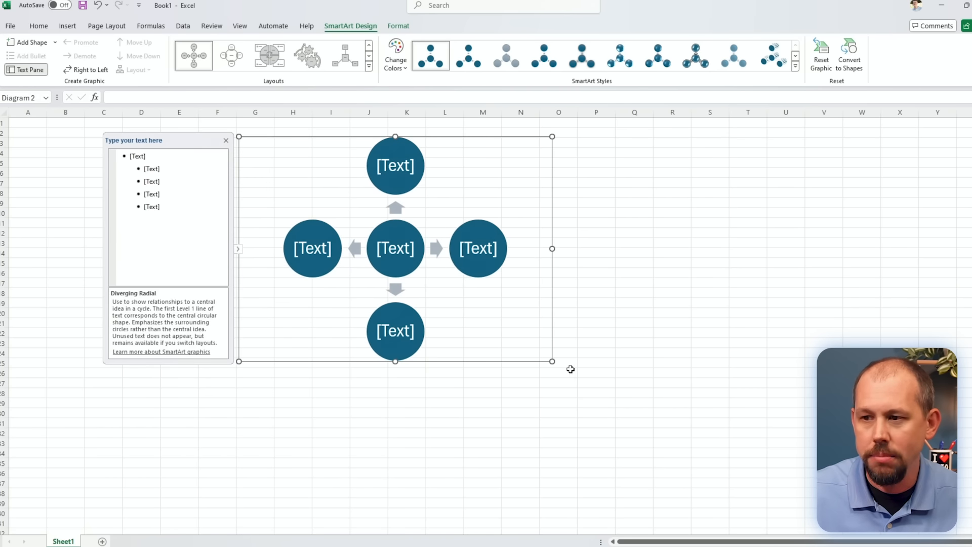
{"action": "left_click_drag", "start_coordinate": [553, 361], "coordinate": [609, 415]}
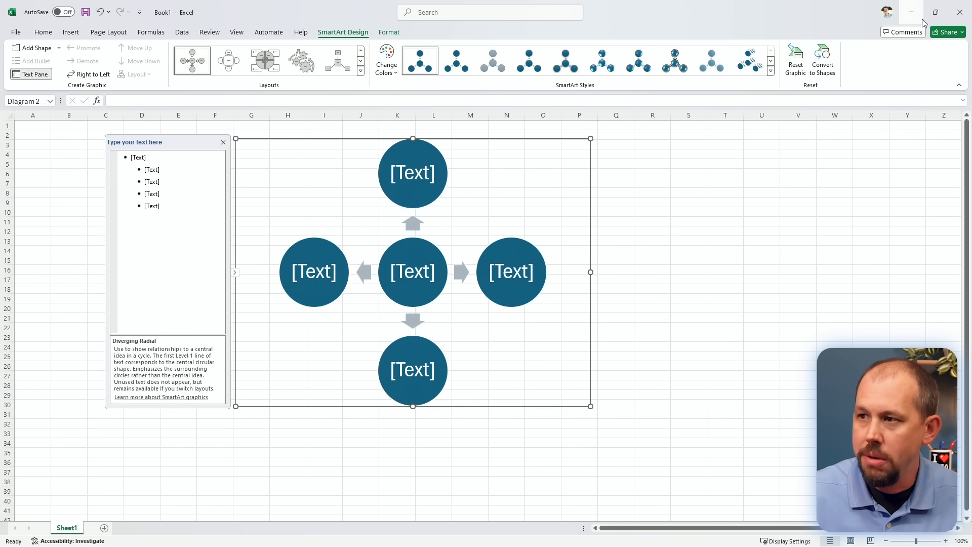
Shrink the Book1 window from full screen and place it over the Sales workbook, leaving the Sales header row uncovered
{"action": "left_click", "coordinate": [936, 15]}
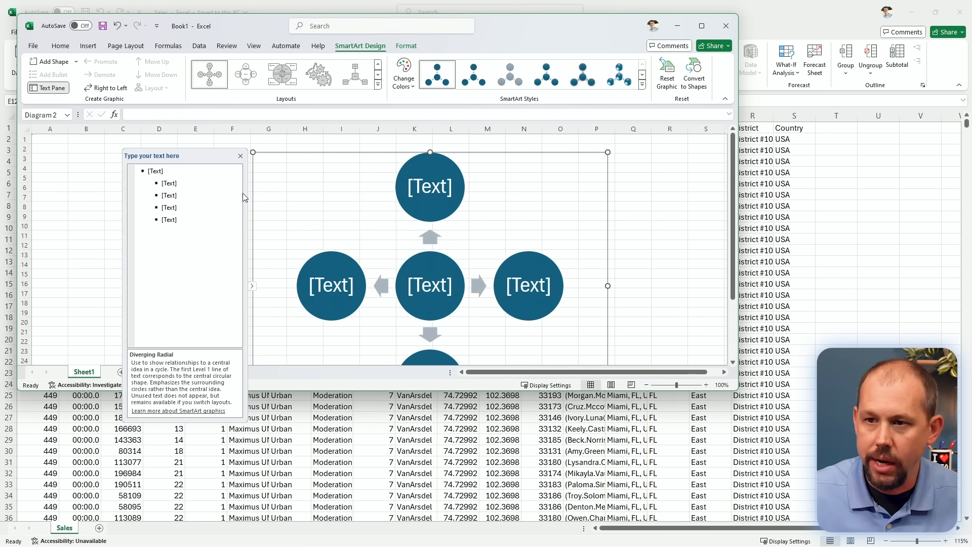
{"action": "left_click", "coordinate": [24, 206]}
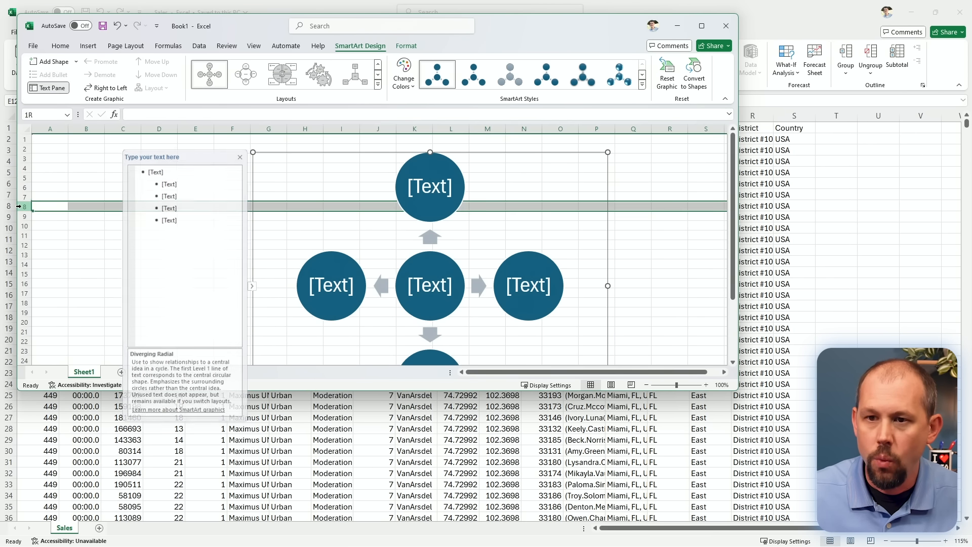
{"action": "left_click_drag", "start_coordinate": [14, 203], "coordinate": [243, 203]}
{"action": "left_click_drag", "start_coordinate": [608, 372], "coordinate": [654, 372]}
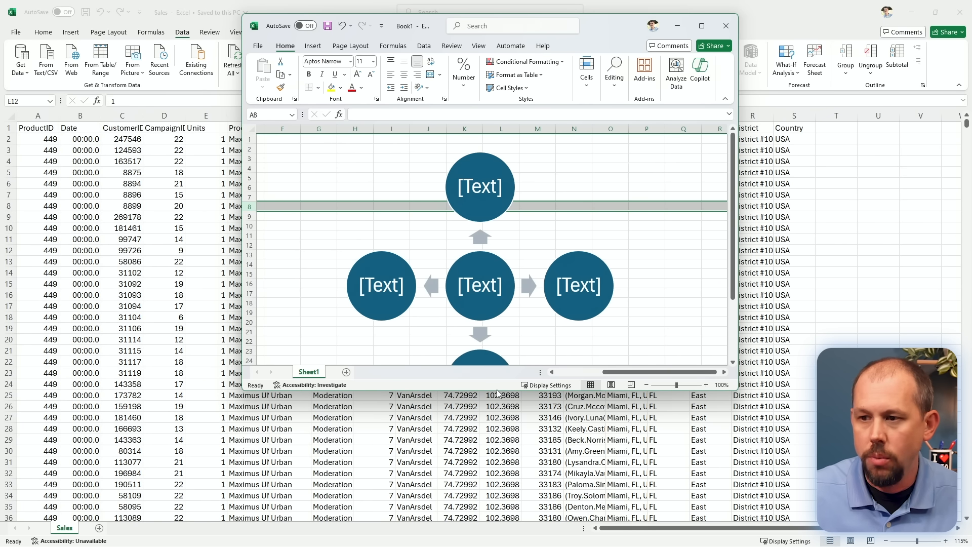
{"action": "left_click_drag", "start_coordinate": [497, 393], "coordinate": [497, 481]}
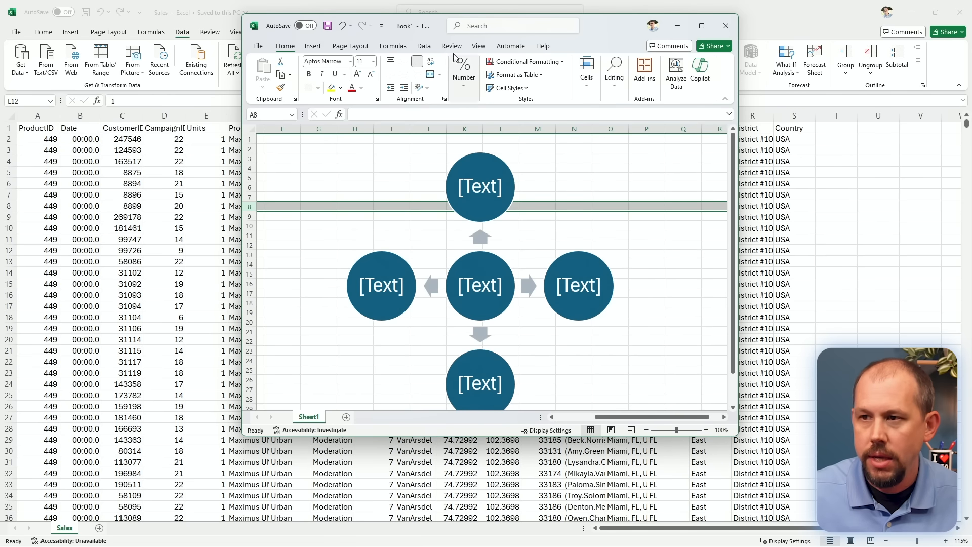
{"action": "left_click_drag", "start_coordinate": [588, 22], "coordinate": [508, 190]}
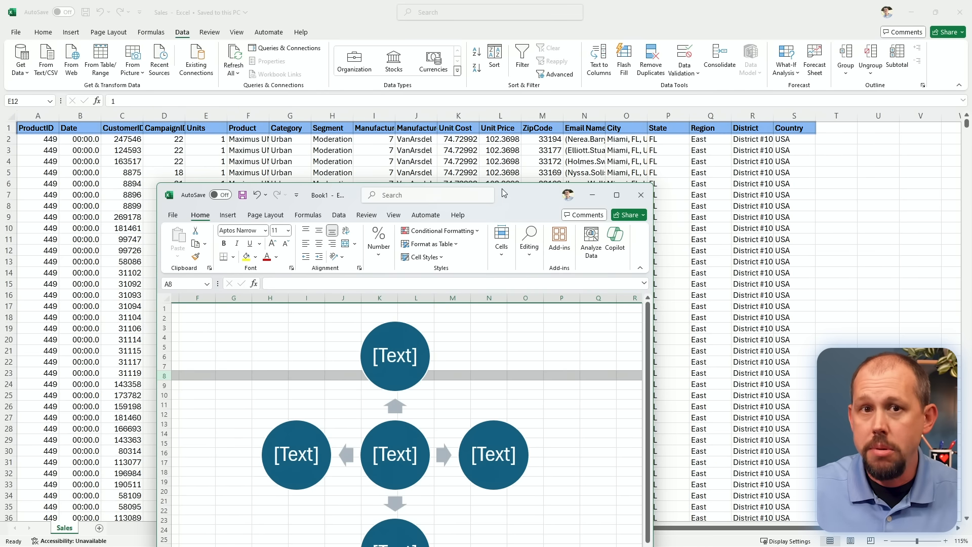
Label the diagram's central circle "Sales" and the circle above it "Dim Product"
{"action": "left_click", "coordinate": [402, 459]}
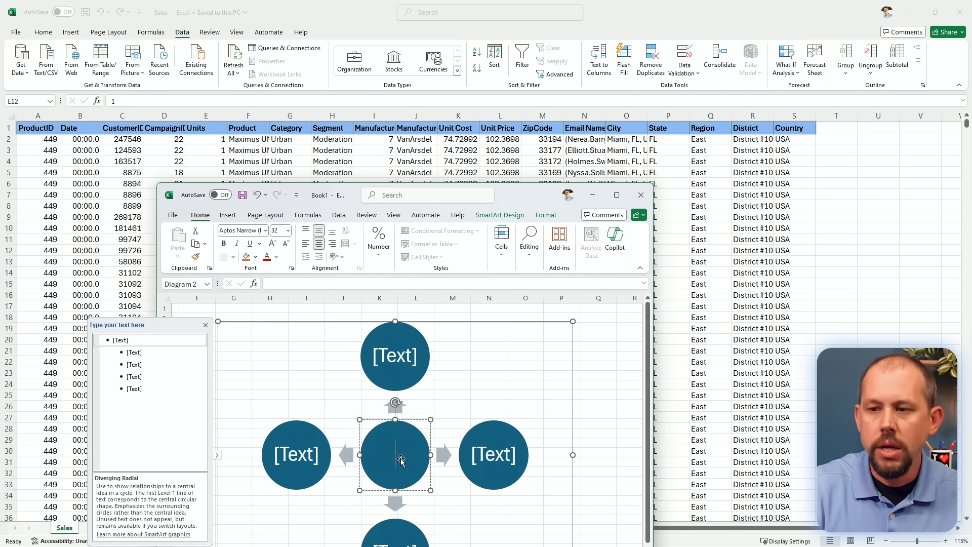
{"action": "type", "text": "Sales"}
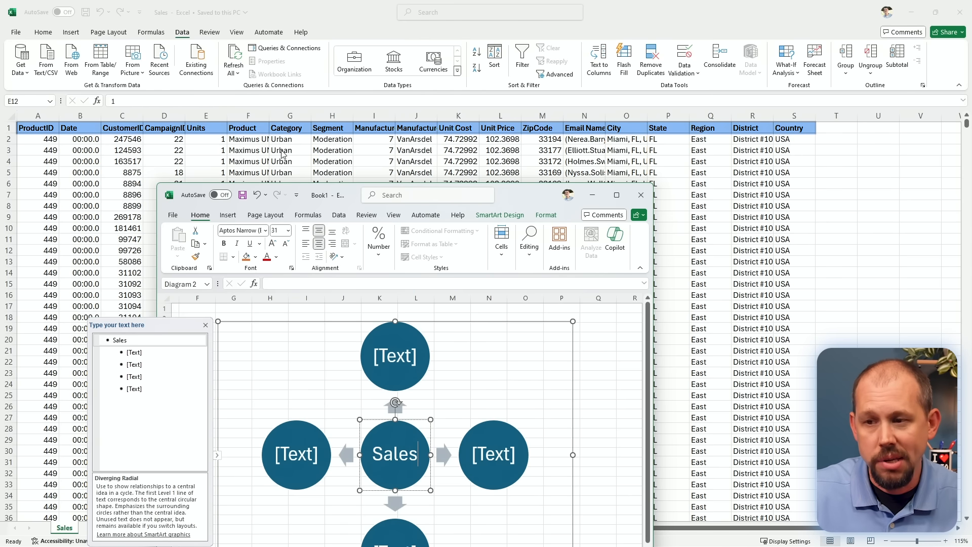
{"action": "left_click", "coordinate": [388, 359]}
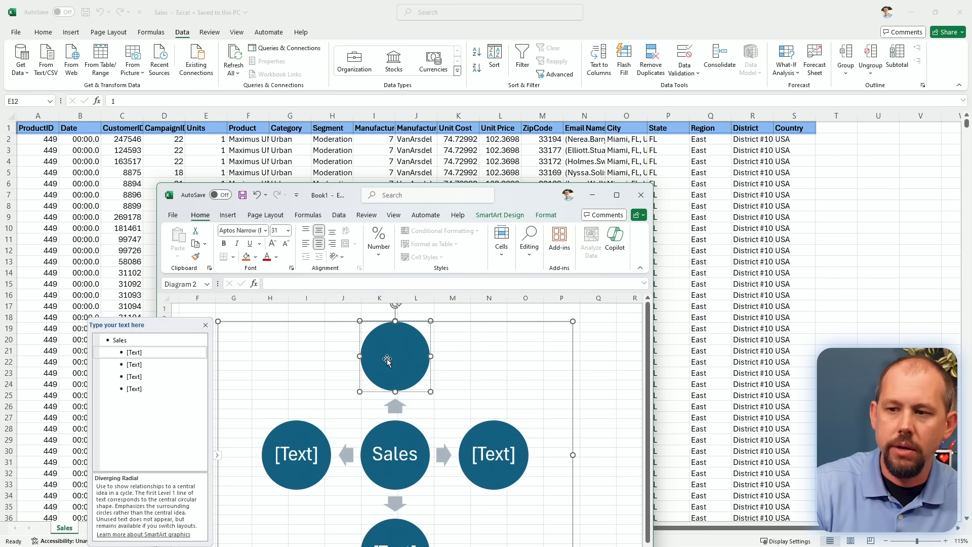
{"action": "type", "text": "Dim Product"}
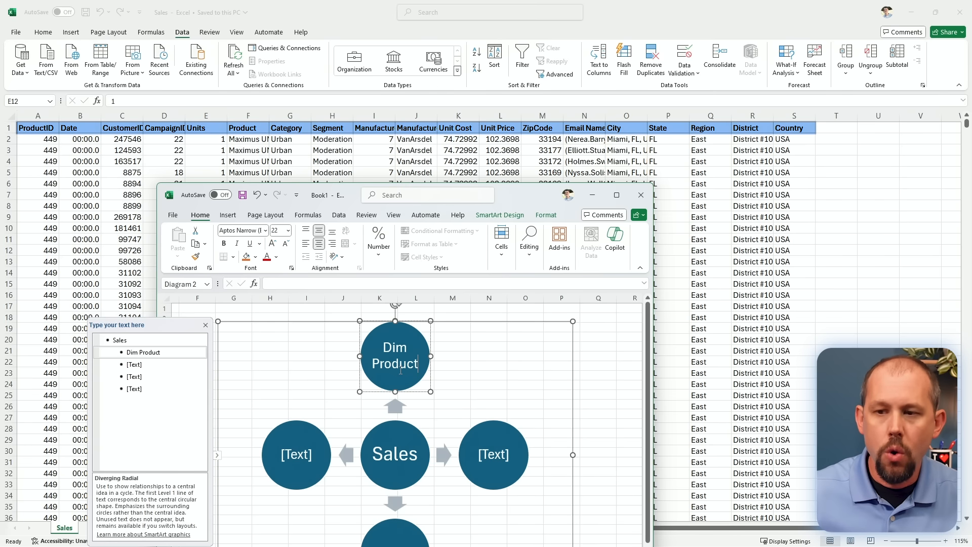
Label the circle left of Sales "Dim Customer" and the circle right of it "Dim Campaign"
{"action": "left_click", "coordinate": [299, 448]}
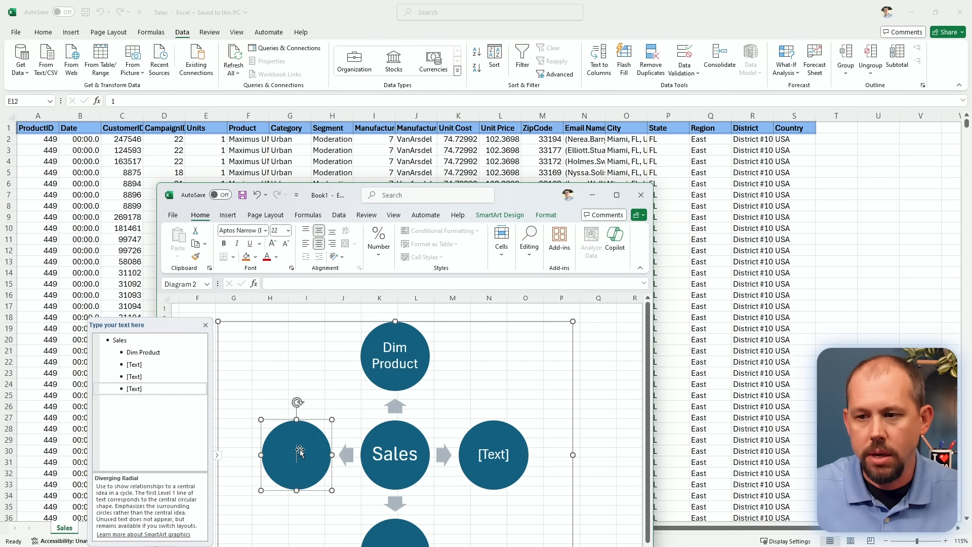
{"action": "type", "text": "Dim Customer"}
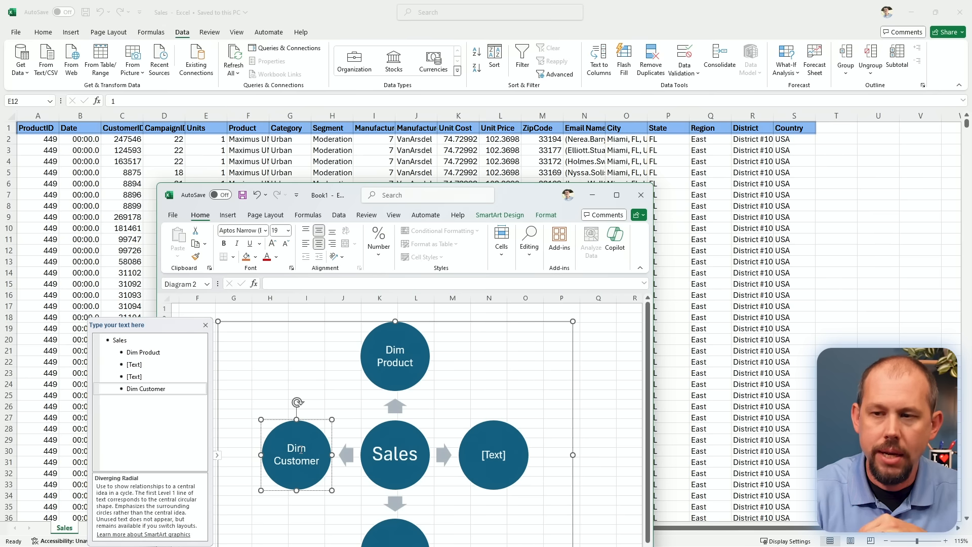
{"action": "left_click", "coordinate": [490, 456]}
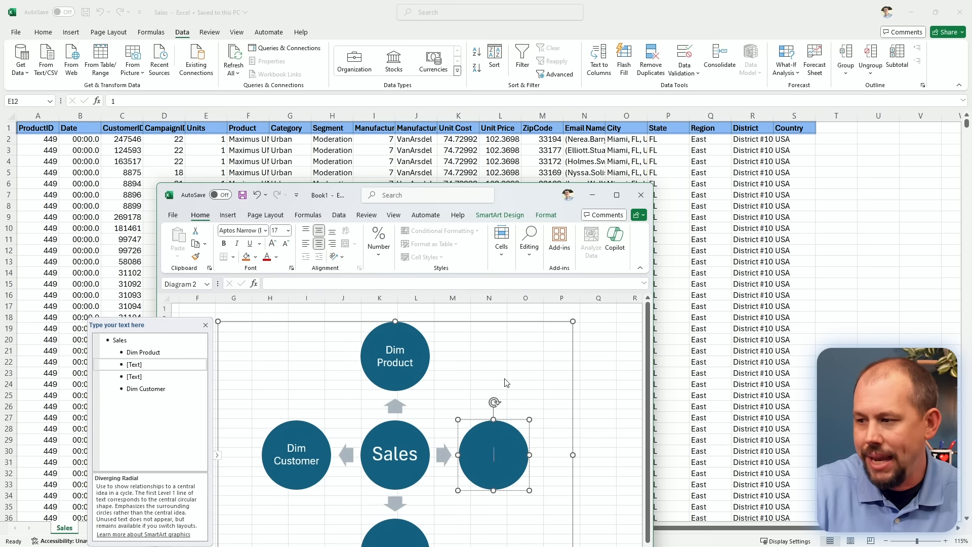
{"action": "type", "text": "Dim C"}
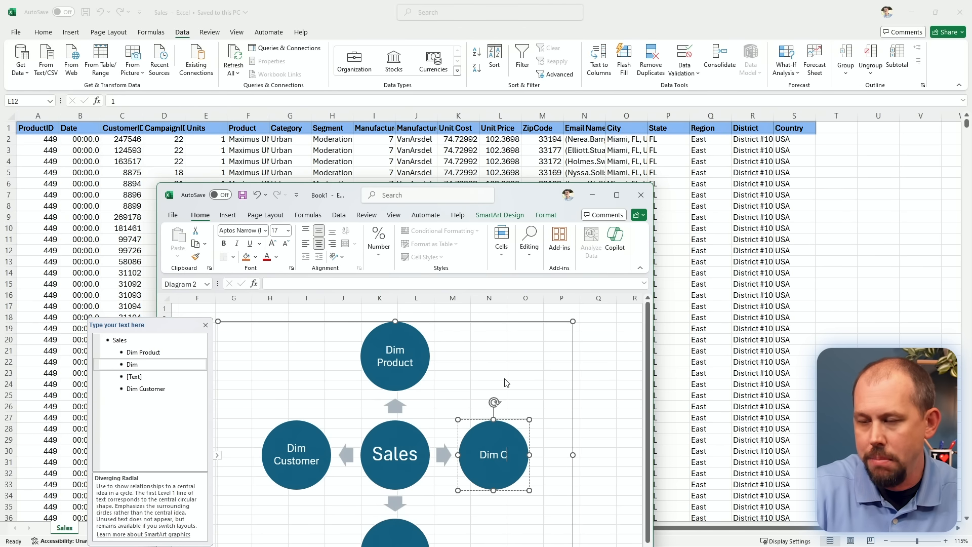
{"action": "type", "text": "ampaign"}
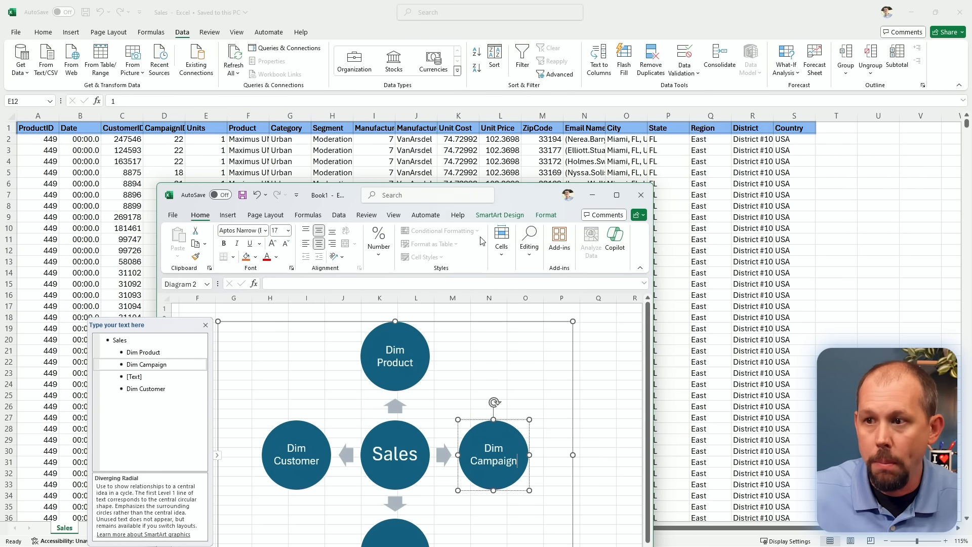
Raise the Book1 window to reach the circle below Sales and label that circle "Dim Geography"
{"action": "left_click_drag", "start_coordinate": [515, 193], "coordinate": [573, 168]}
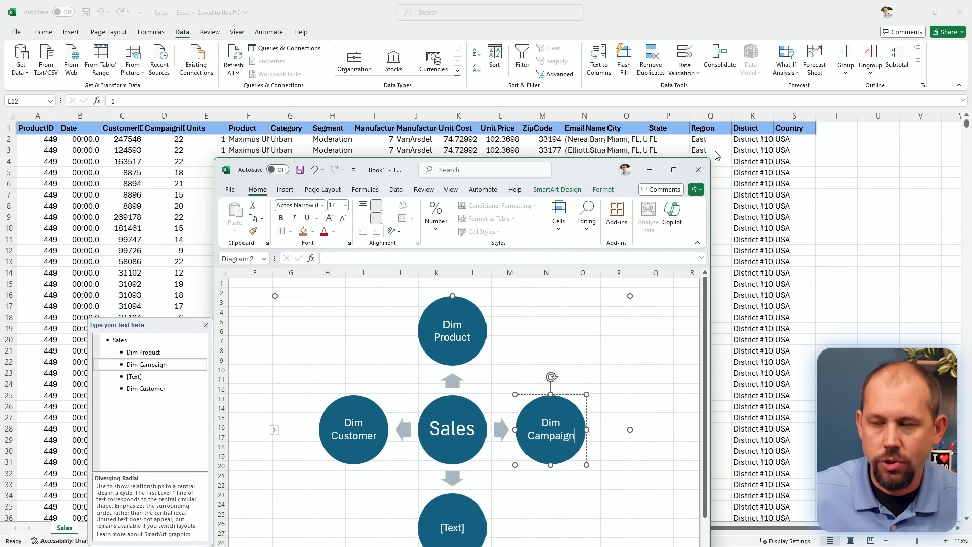
{"action": "left_click", "coordinate": [449, 507]}
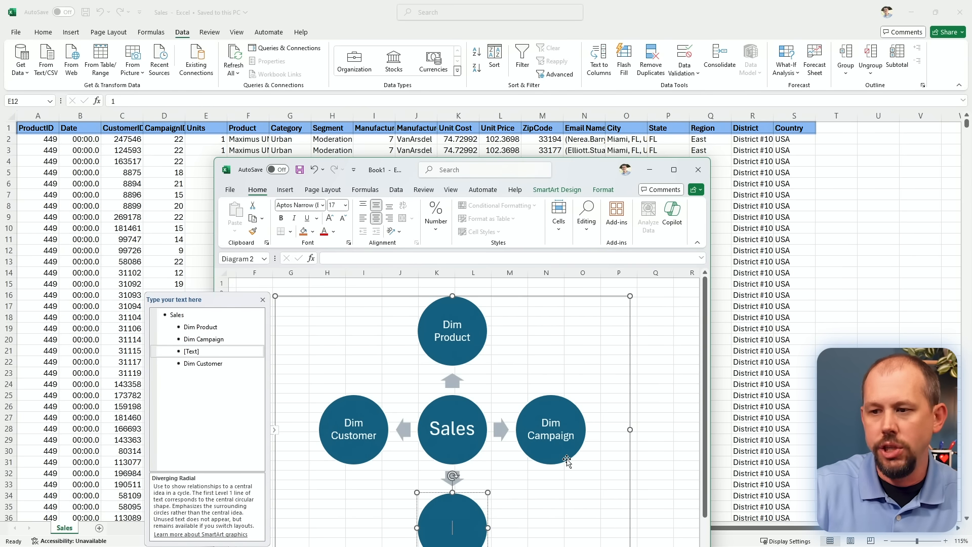
{"action": "type", "text": "Dim Geog"}
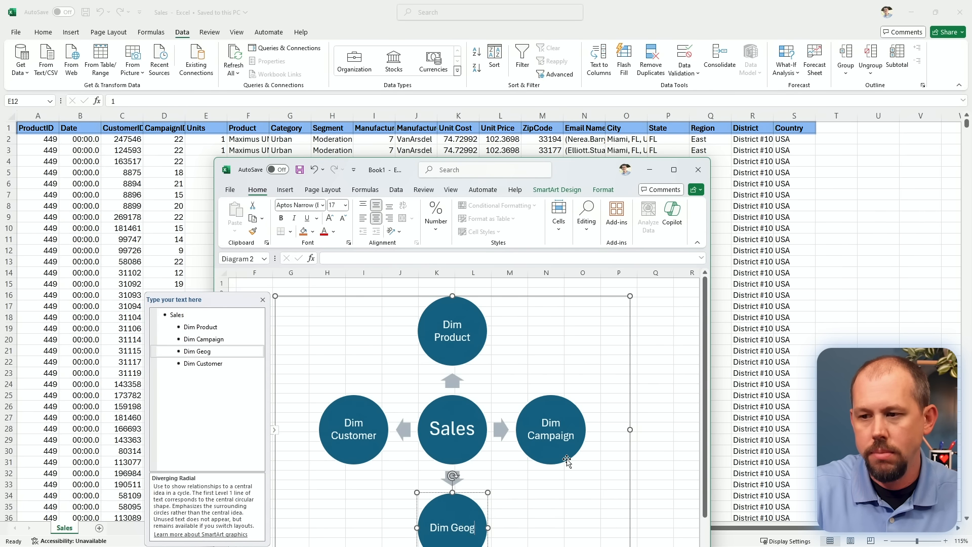
{"action": "type", "text": "raphy"}
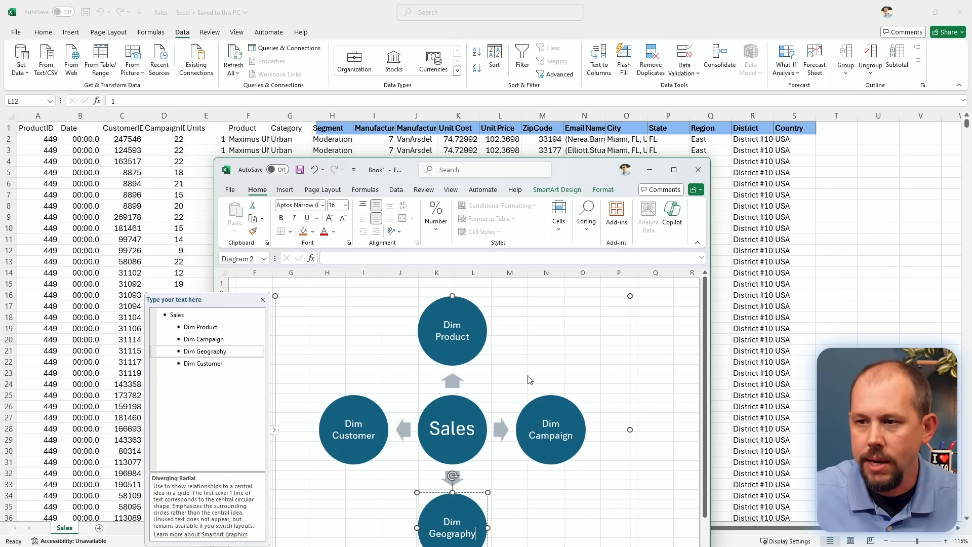
{"action": "left_click_drag", "start_coordinate": [574, 174], "coordinate": [595, 133]}
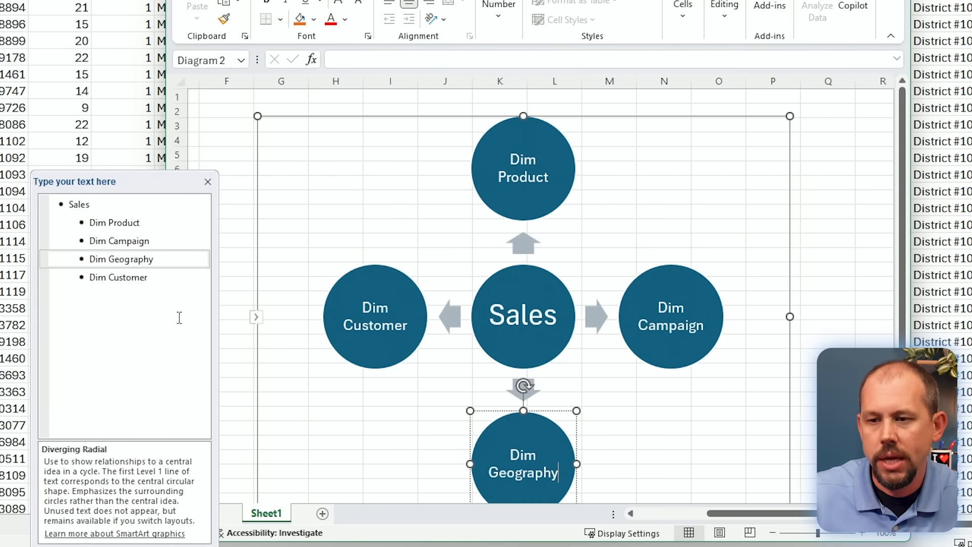
Add a fifth outer circle after Dim Customer with the text "5th Dimension", keeping the Sales header row uncovered
{"action": "left_click", "coordinate": [149, 306]}
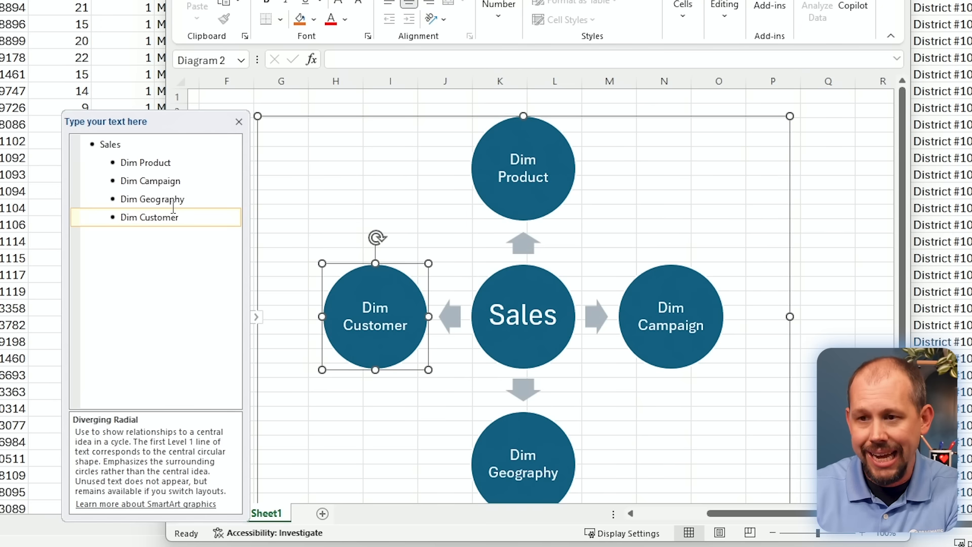
{"action": "key", "text": "Return"}
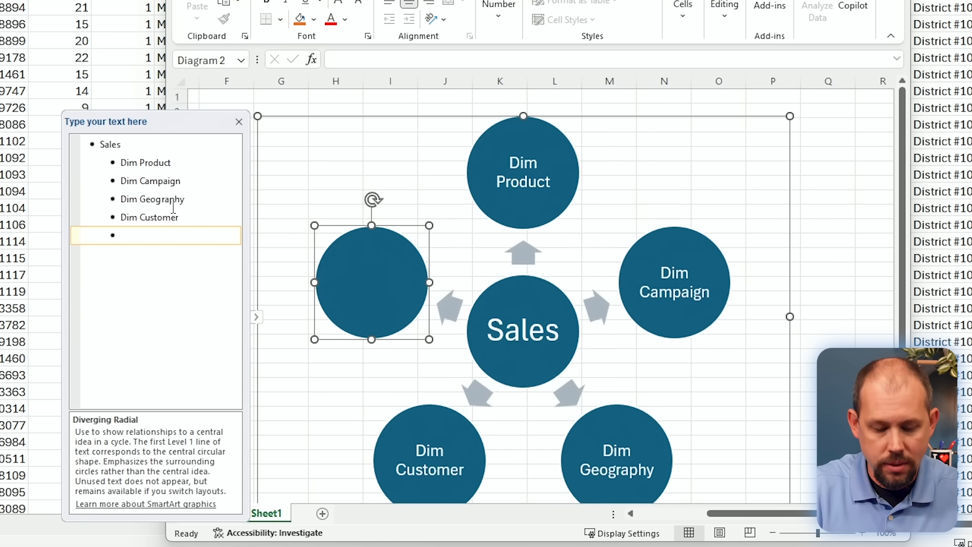
{"action": "type", "text": "5th Dimension"}
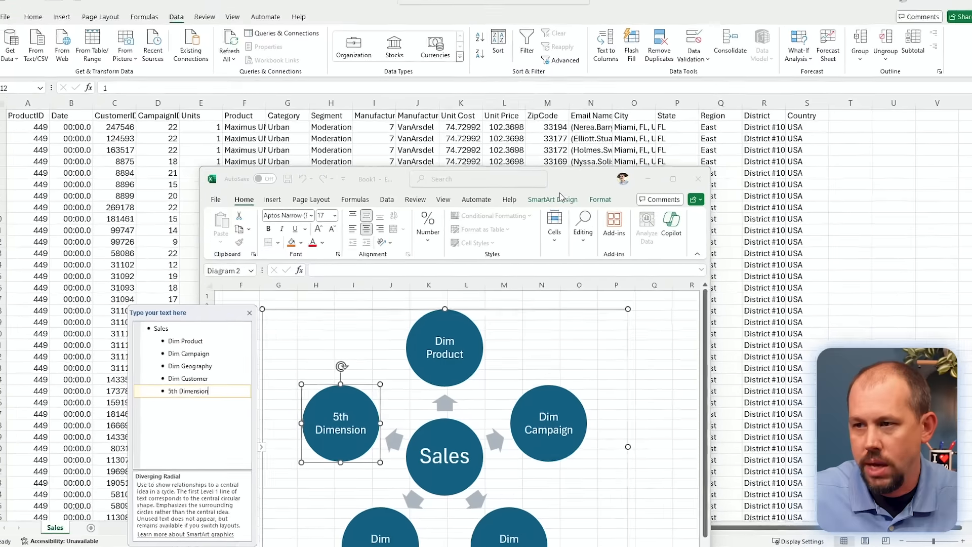
{"action": "left_click", "coordinate": [634, 46]}
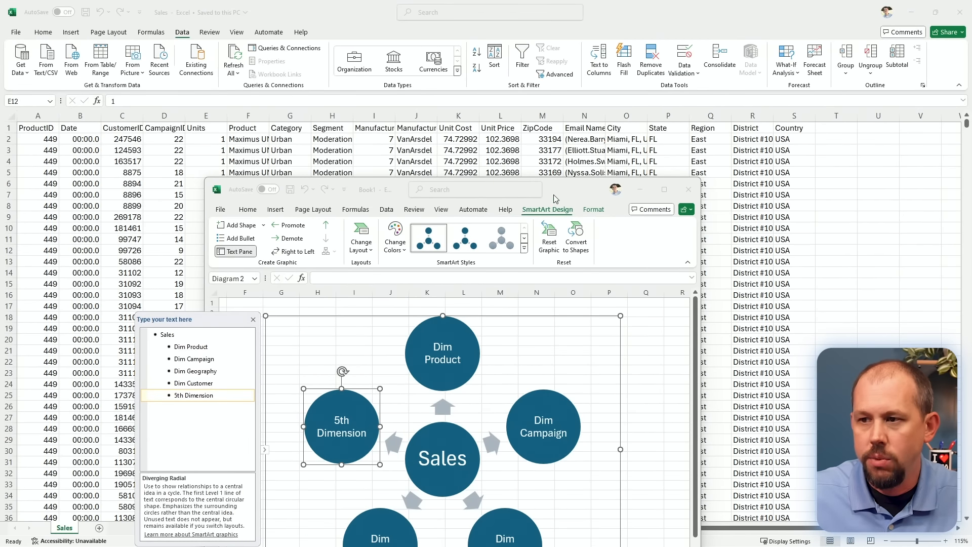
{"action": "left_click", "coordinate": [248, 209]}
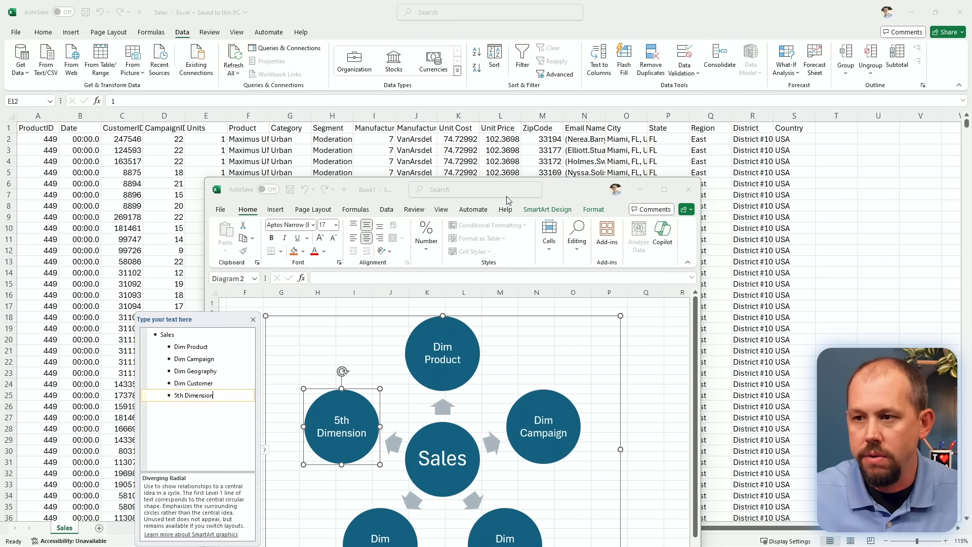
{"action": "left_click_drag", "start_coordinate": [558, 189], "coordinate": [555, 166]}
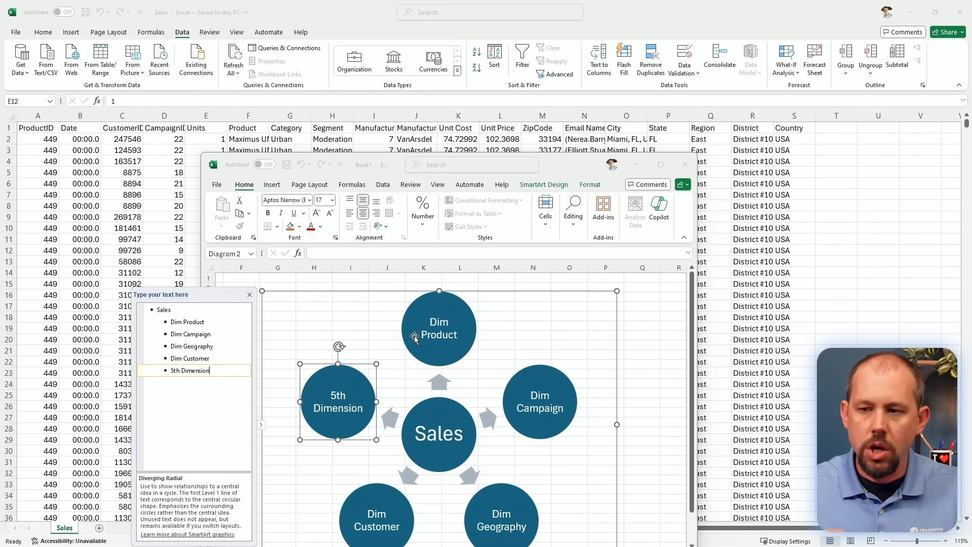
Clear the "5th Dimension" text from the fifth outer circle, keeping the empty circle in the diagram
{"action": "key", "text": "BackSpace"}
{"action": "key", "text": "BackSpace"}
{"action": "key", "text": "BackSpace"}
{"action": "key", "text": "BackSpace"}
{"action": "key", "text": "BackSpace"}
{"action": "key", "text": "BackSpace"}
{"action": "key", "text": "BackSpace"}
{"action": "key", "text": "BackSpace"}
{"action": "key", "text": "BackSpace"}
{"action": "key", "text": "BackSpace"}
{"action": "key", "text": "BackSpace"}
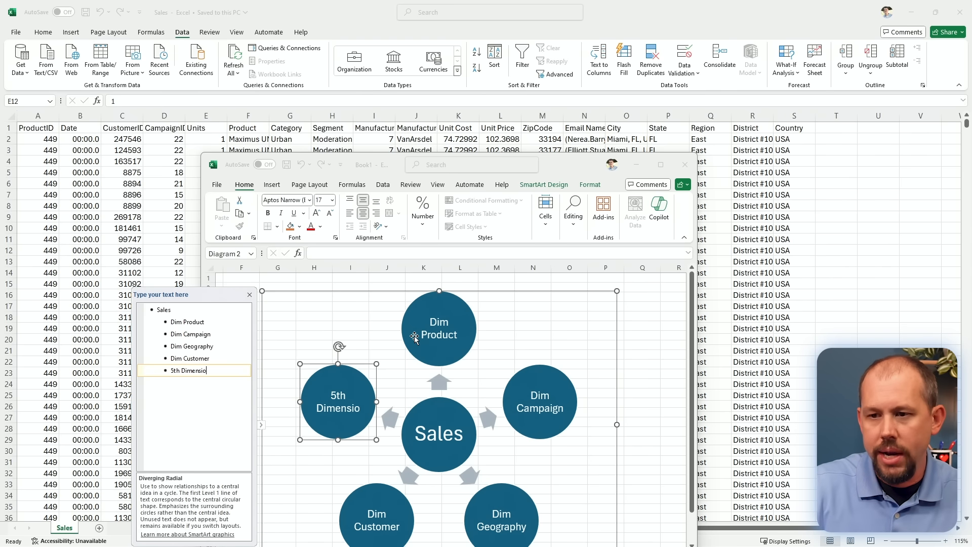
{"action": "key", "text": "BackSpace"}
{"action": "key", "text": "BackSpace"}
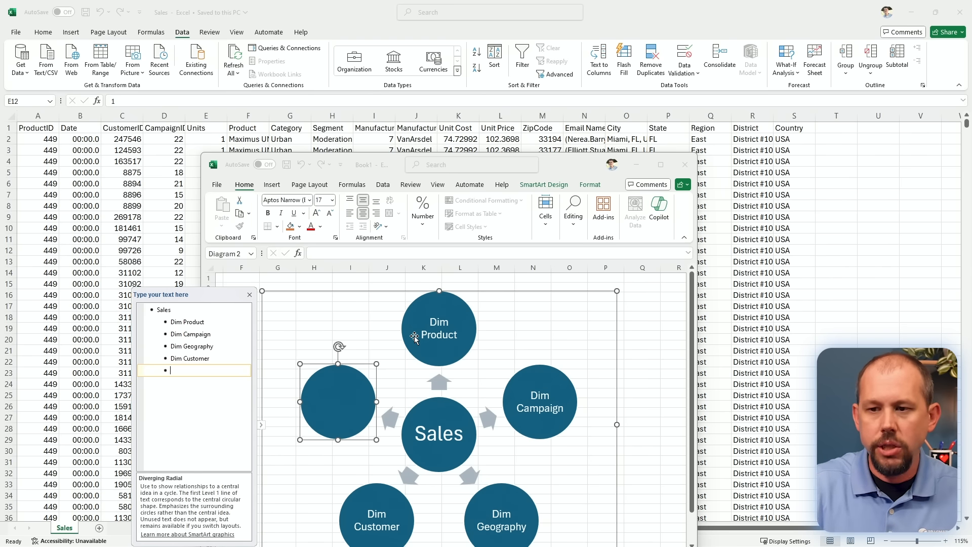
Label the empty fifth outer circle of the diagram "Dim Date"
{"action": "type", "text": "Dim Date"}
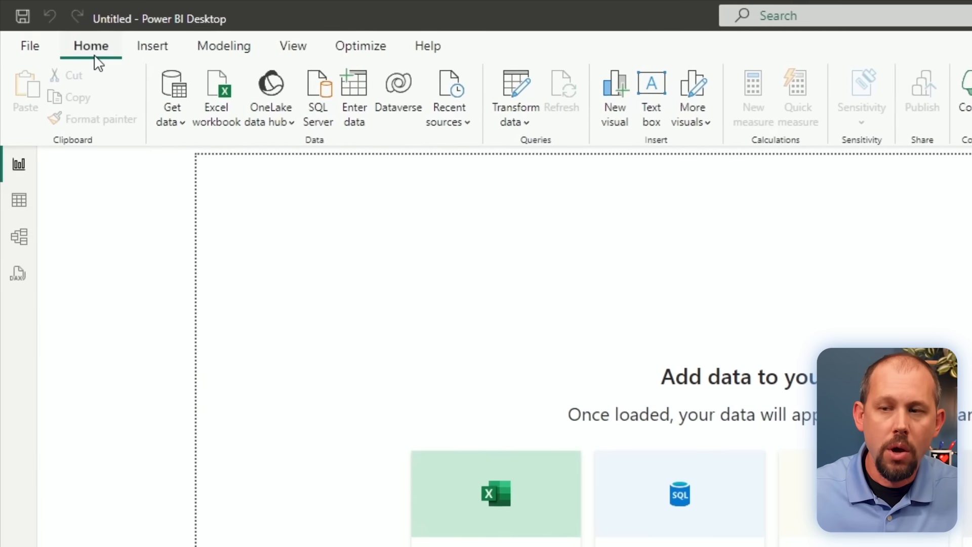
Switch to Power BI Desktop, get data from Sales.csv and open it for transformation instead of loading it directly
{"action": "left_click", "coordinate": [175, 124]}
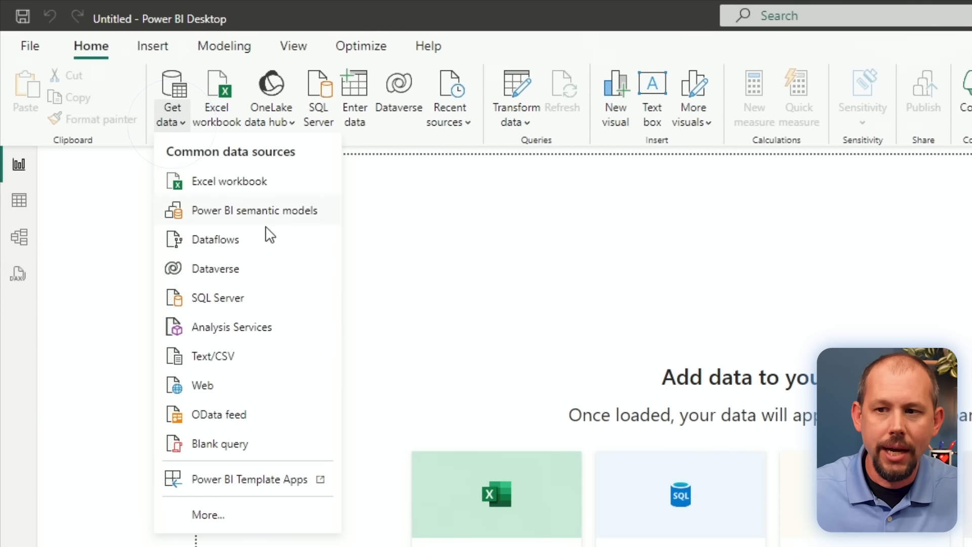
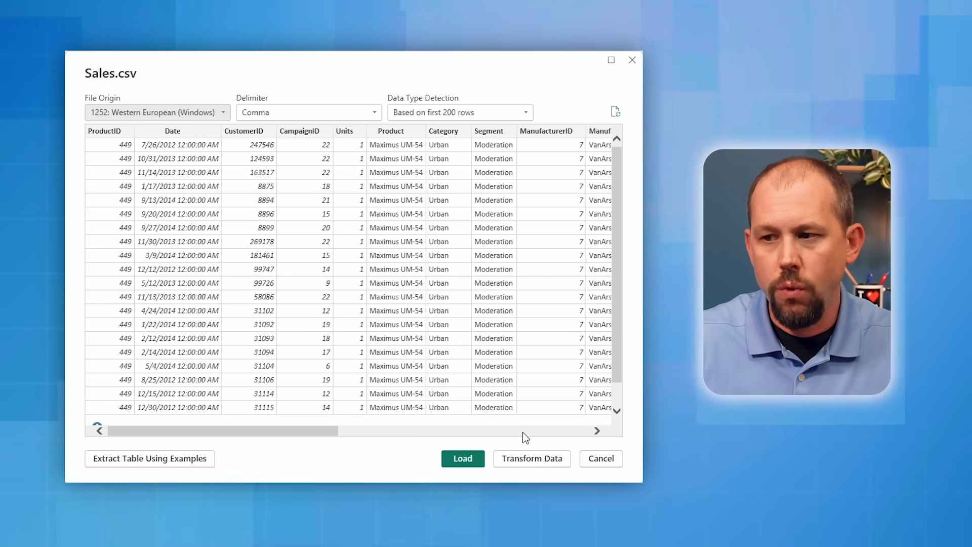
{"action": "left_click", "coordinate": [528, 461]}
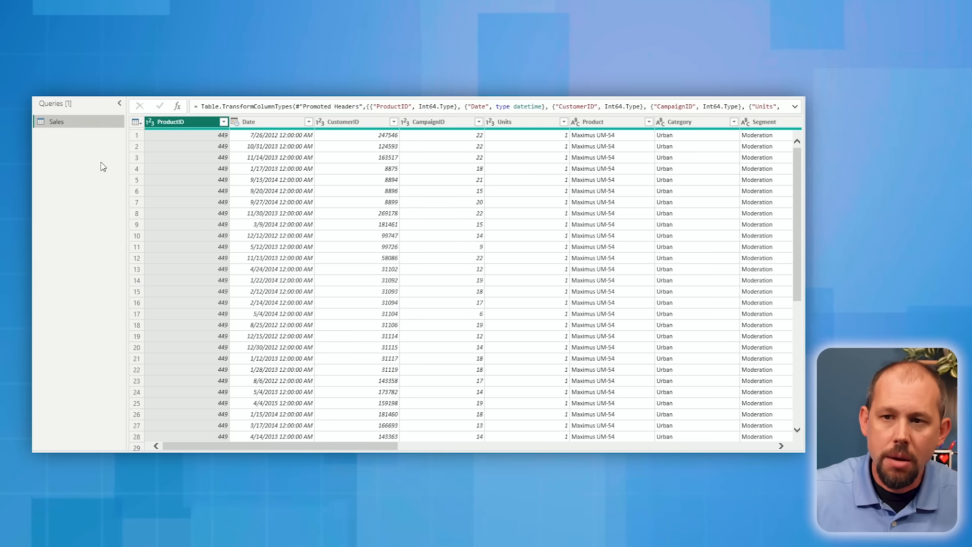
Duplicate the Sales query three times
{"action": "right_click", "coordinate": [69, 124]}
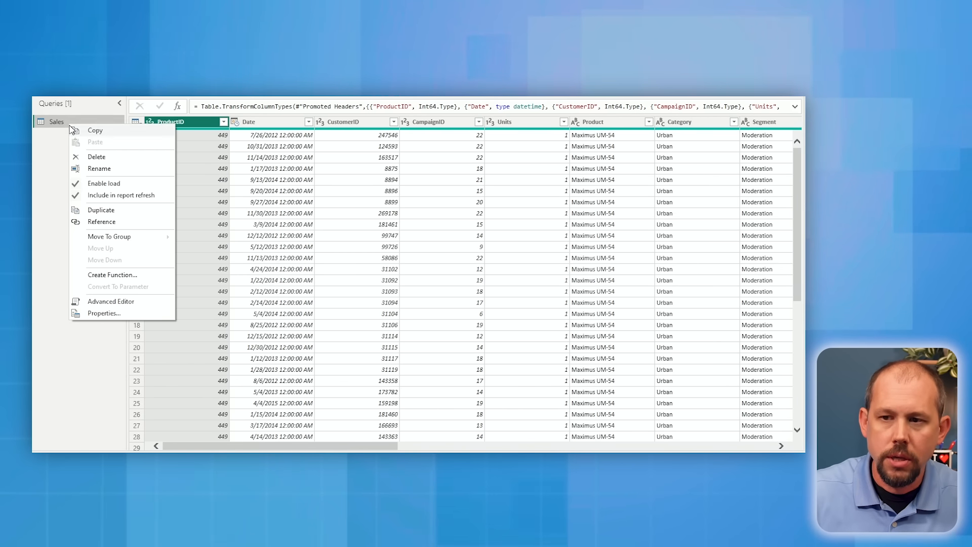
{"action": "left_click", "coordinate": [112, 212]}
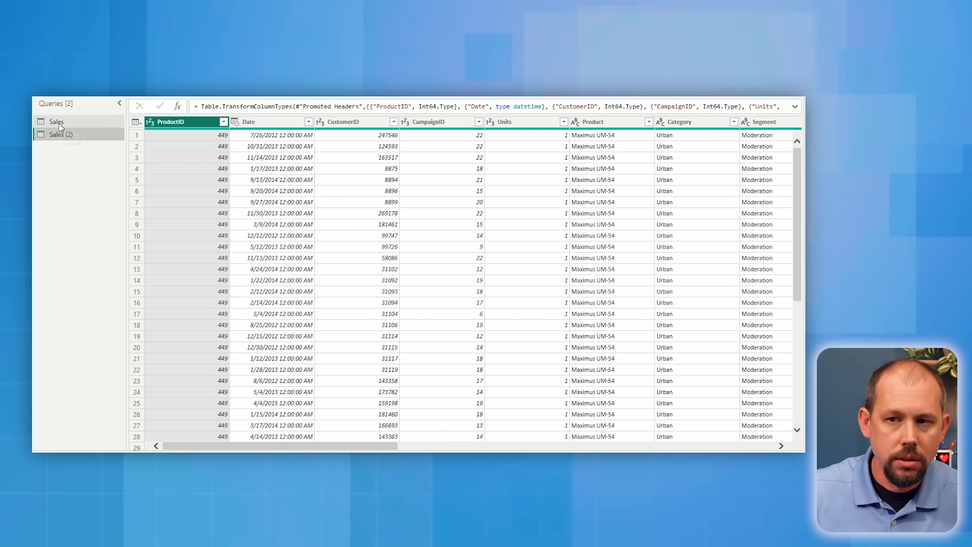
{"action": "left_click", "coordinate": [59, 123]}
{"action": "right_click", "coordinate": [60, 125]}
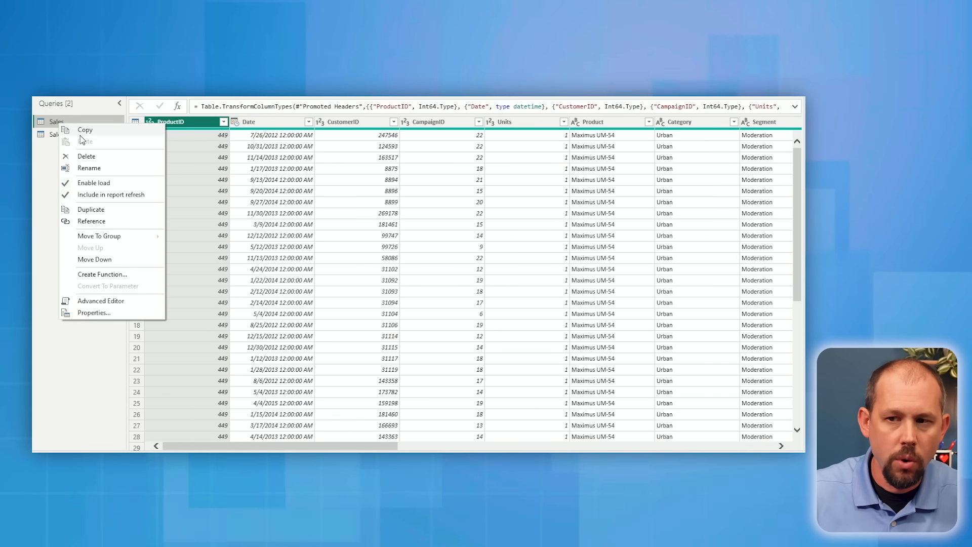
{"action": "left_click", "coordinate": [107, 211]}
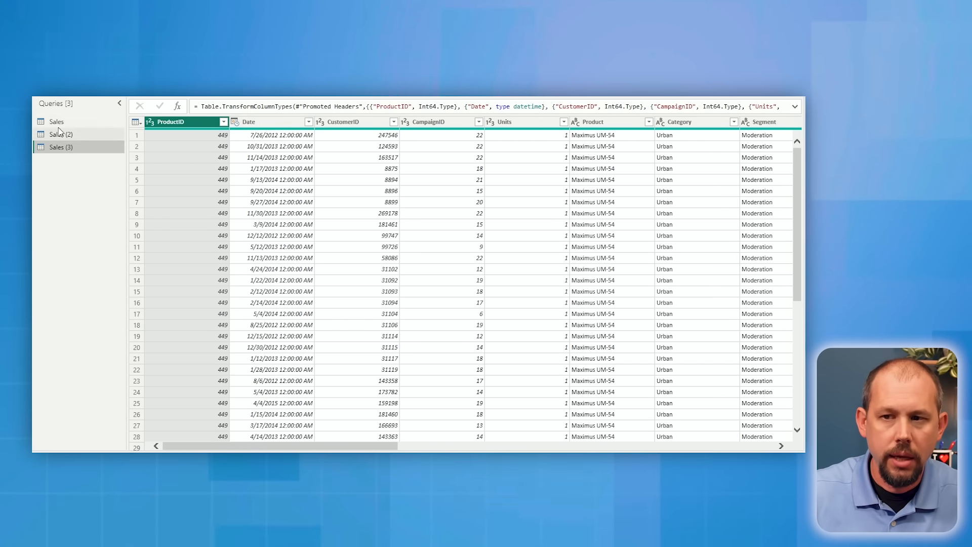
{"action": "right_click", "coordinate": [68, 126]}
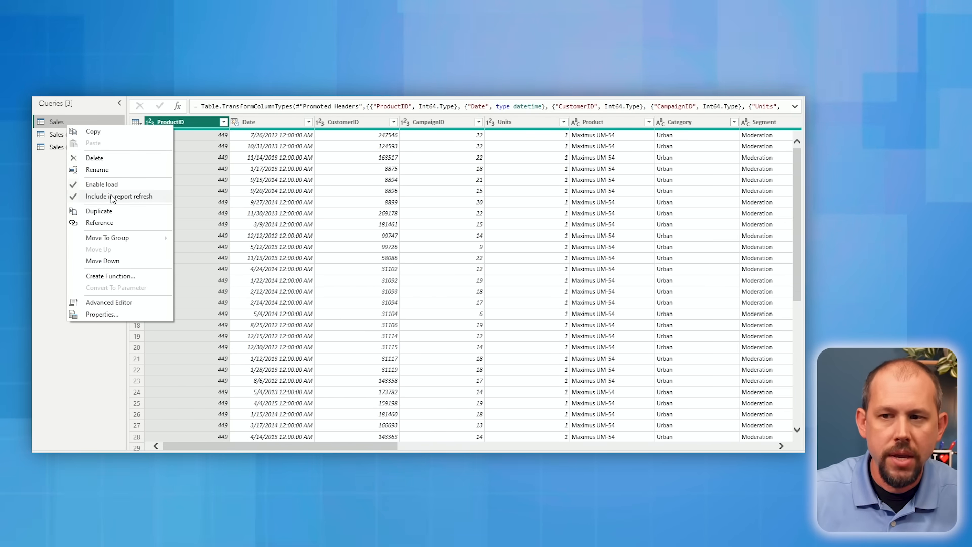
{"action": "left_click", "coordinate": [111, 211]}
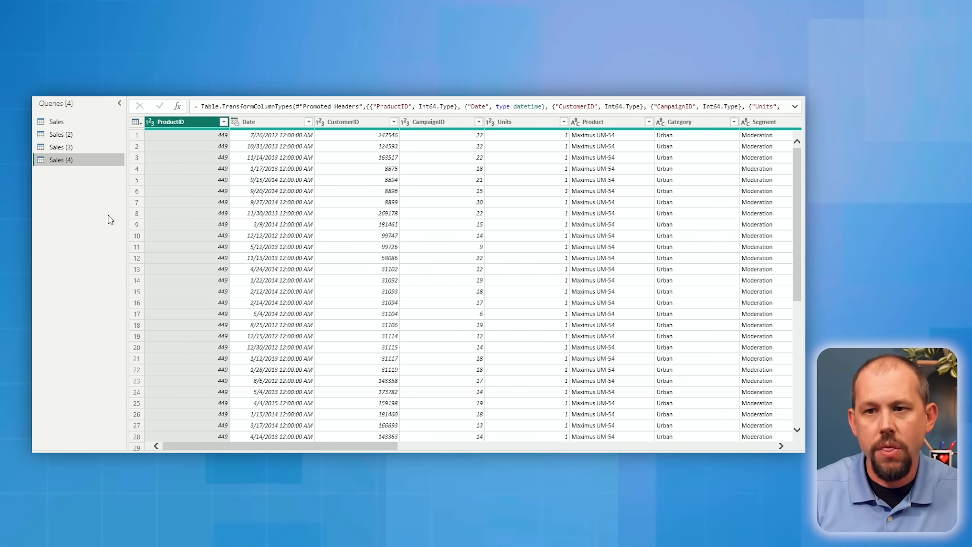
Rename the Sales (2) query as "Dim Product"
{"action": "left_click", "coordinate": [58, 137]}
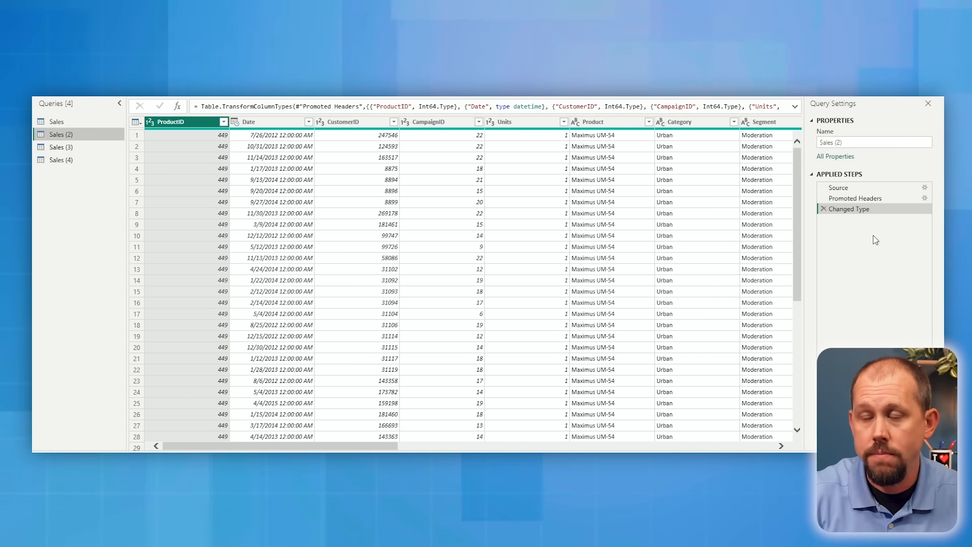
{"action": "left_click", "coordinate": [855, 142]}
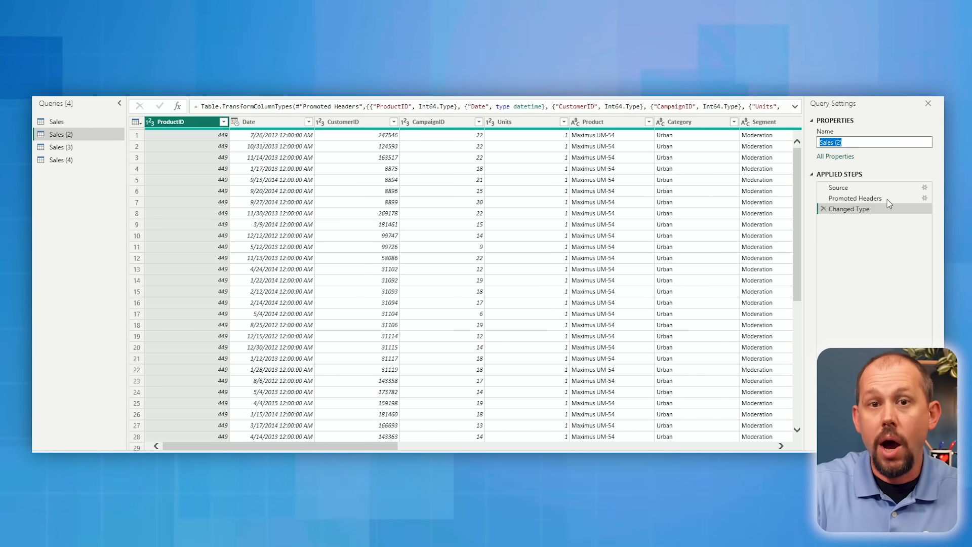
{"action": "type", "text": "Dim Product"}
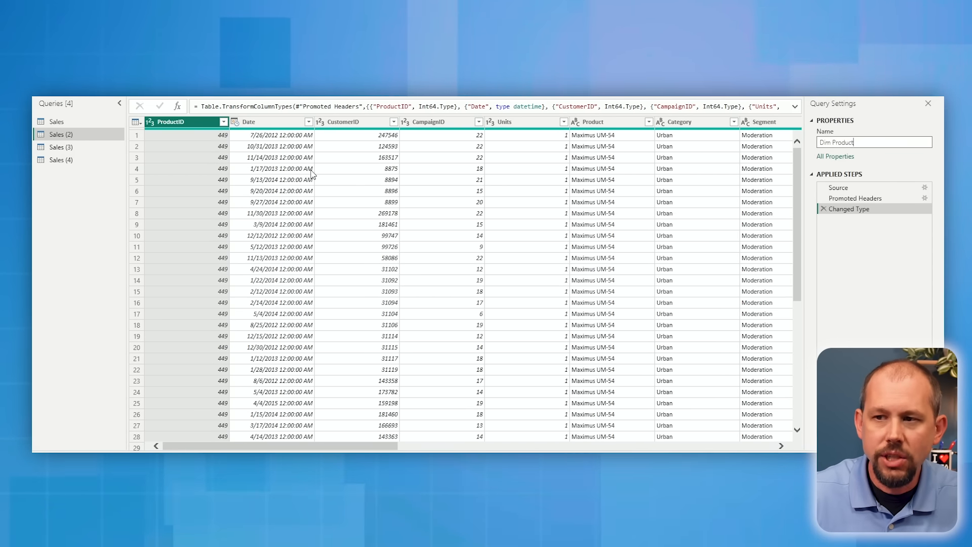
{"action": "left_click", "coordinate": [264, 146]}
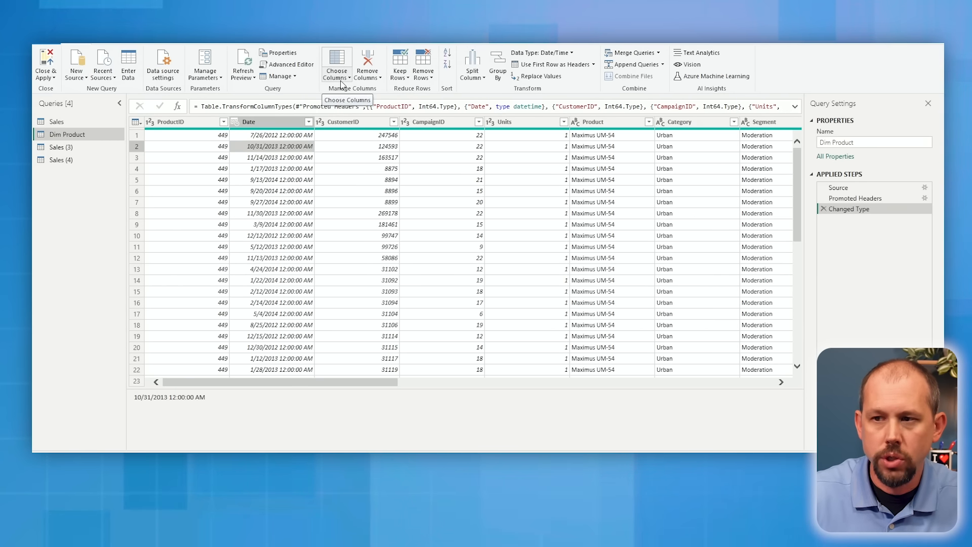
Keep only the ProductID, Product, Category and Segment columns in Dim Product
{"action": "left_click", "coordinate": [336, 63]}
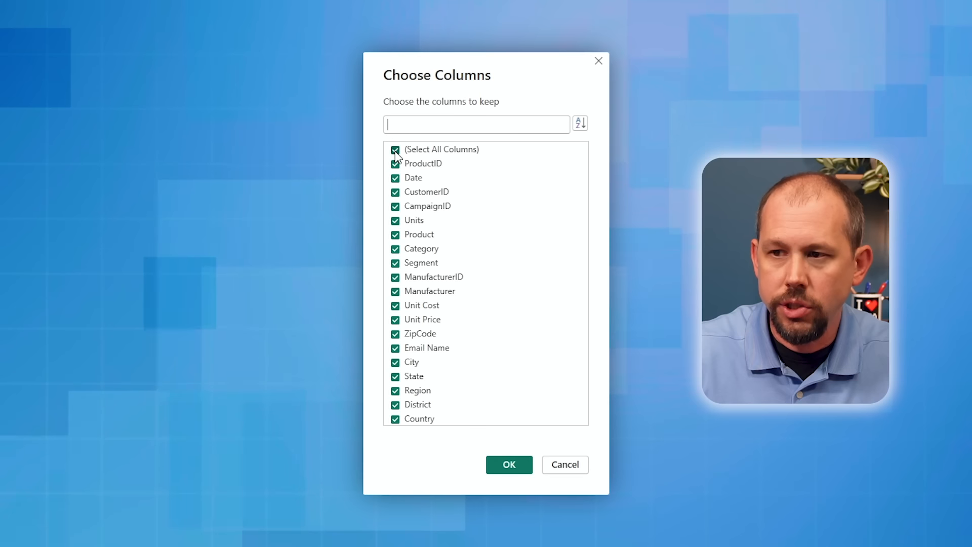
{"action": "left_click", "coordinate": [395, 149]}
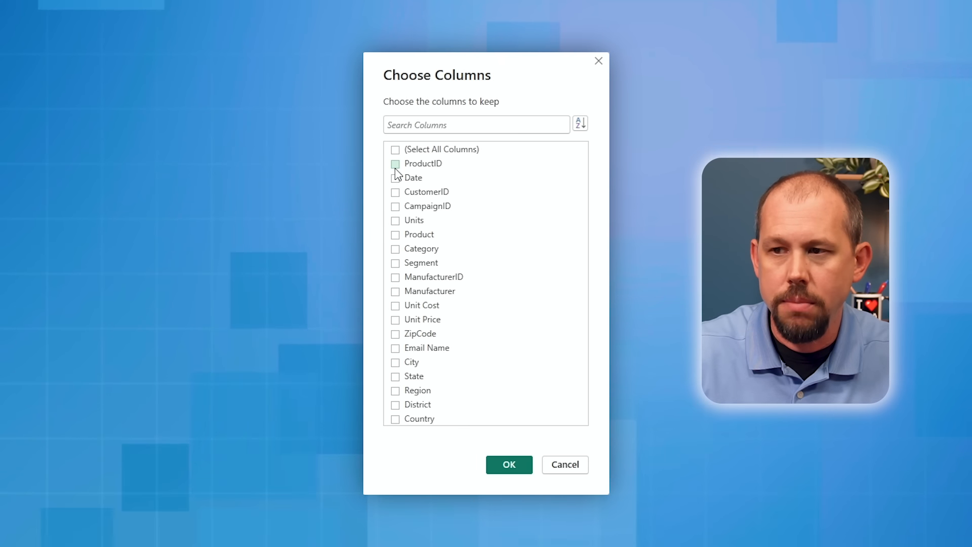
{"action": "left_click", "coordinate": [396, 169]}
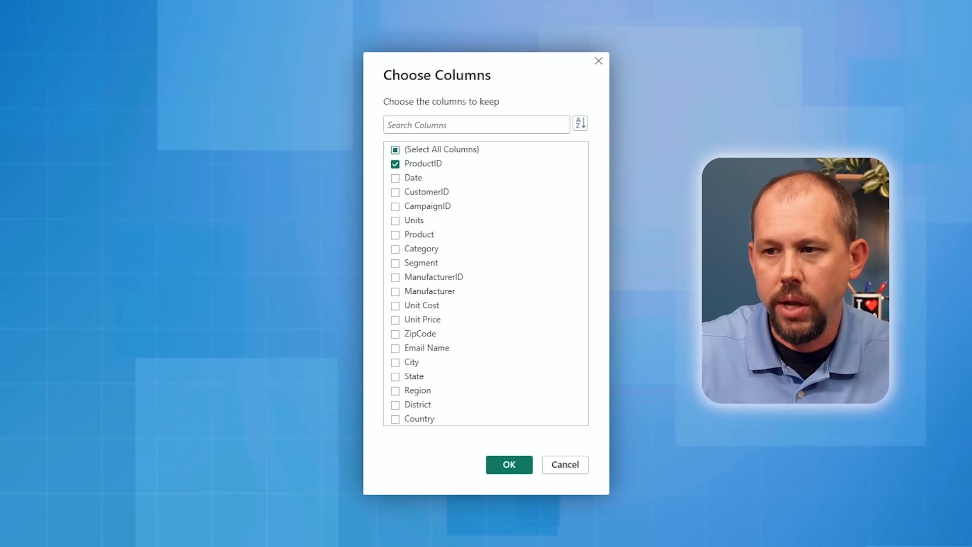
{"action": "left_click", "coordinate": [395, 249]}
{"action": "left_click", "coordinate": [396, 263]}
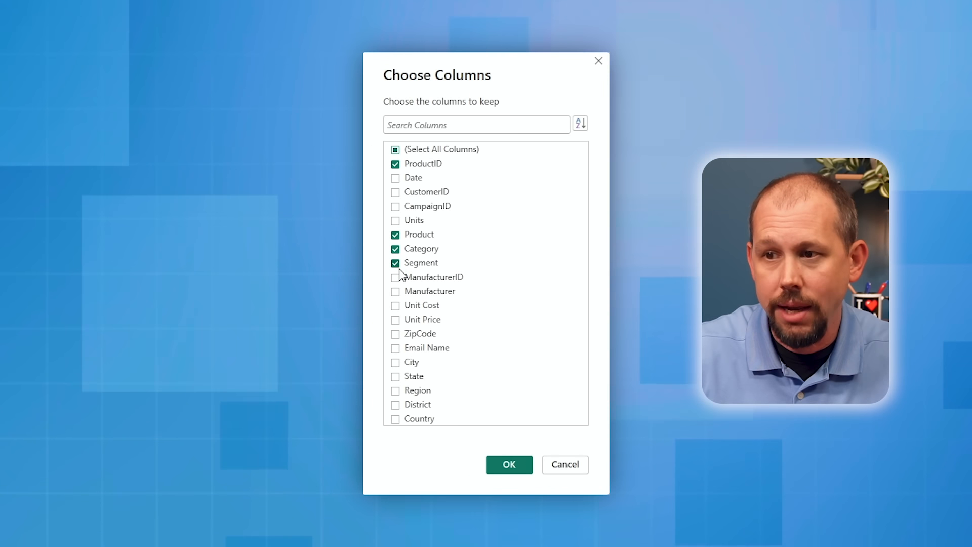
{"action": "left_click", "coordinate": [395, 277]}
{"action": "left_click", "coordinate": [393, 276]}
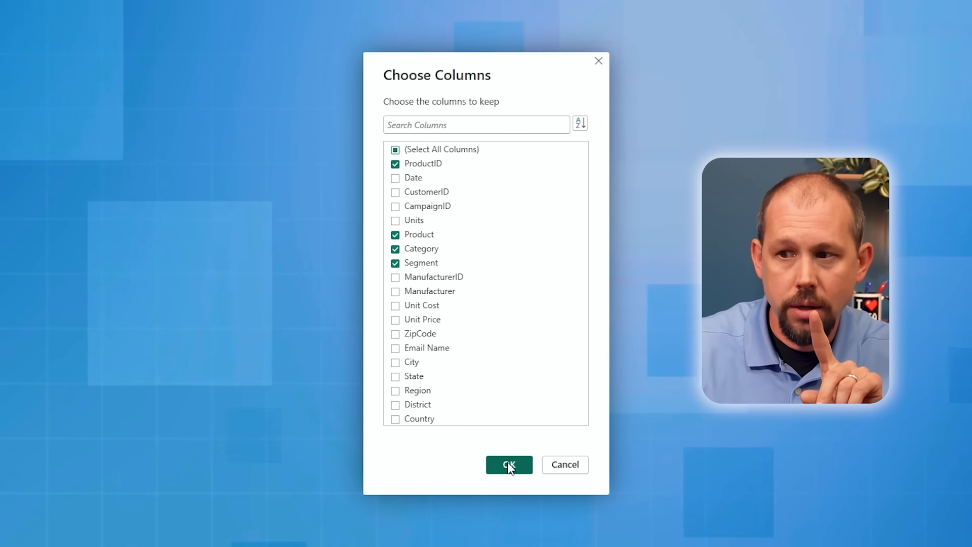
{"action": "left_click", "coordinate": [508, 465]}
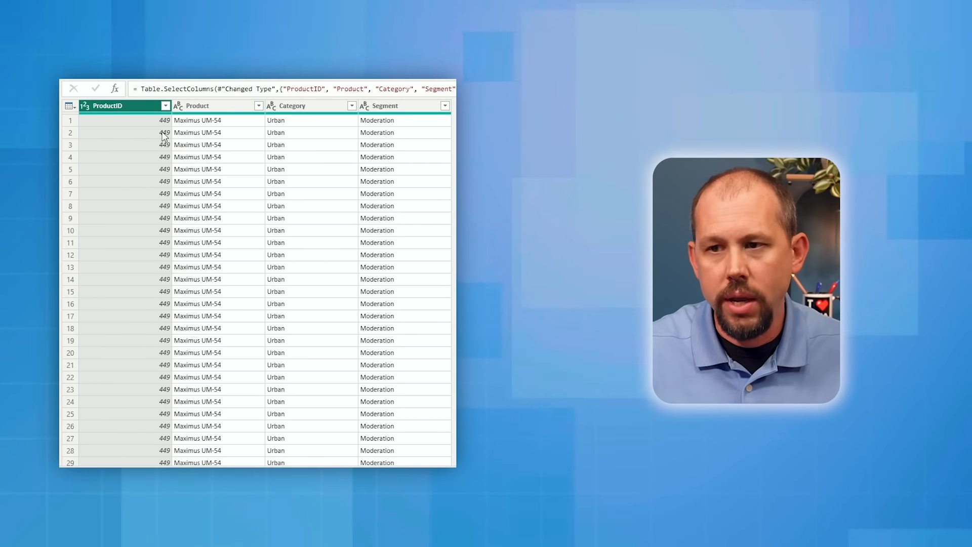
Remove duplicate rows from Dim Product across the whole table
{"action": "left_click", "coordinate": [203, 108], "text": "ctrl"}
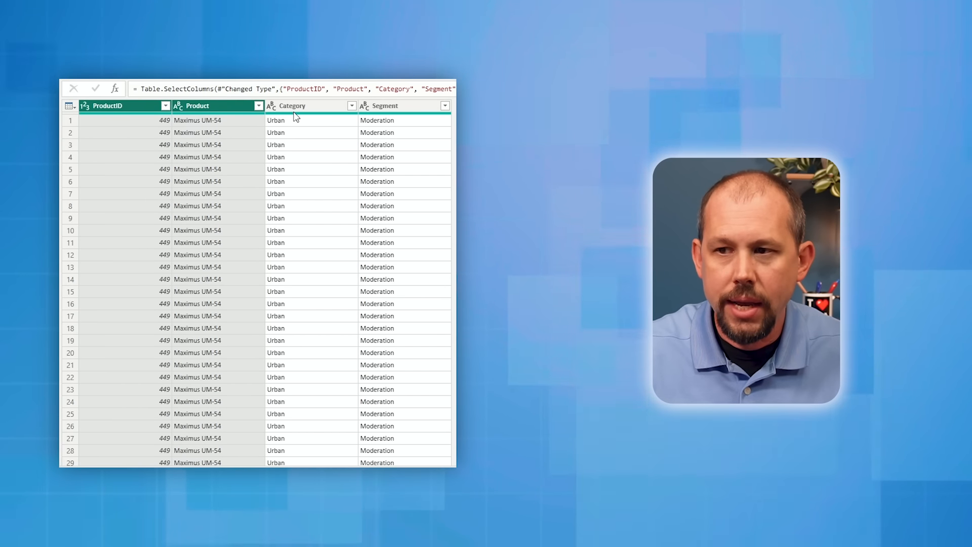
{"action": "left_click", "coordinate": [295, 105], "text": "ctrl"}
{"action": "left_click", "coordinate": [402, 104], "text": "ctrl"}
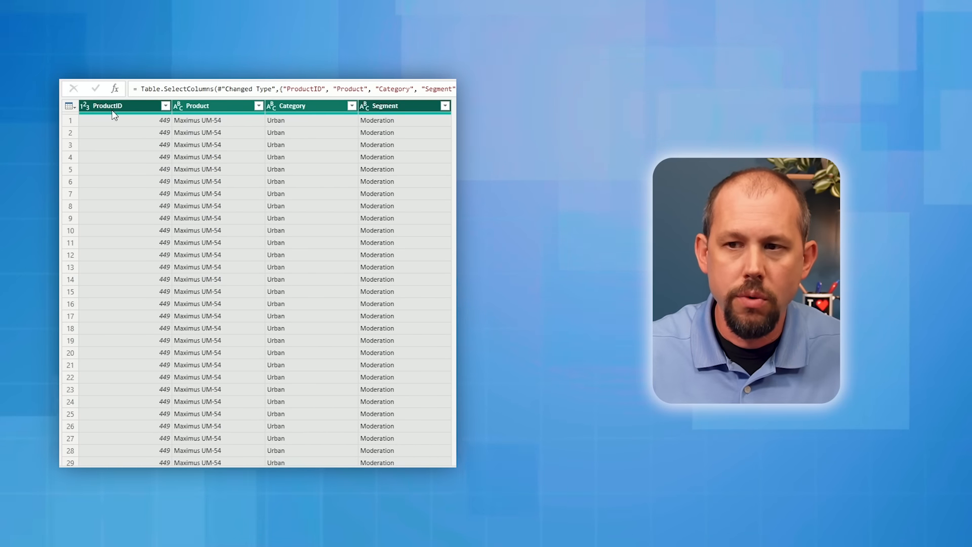
{"action": "left_click", "coordinate": [70, 106]}
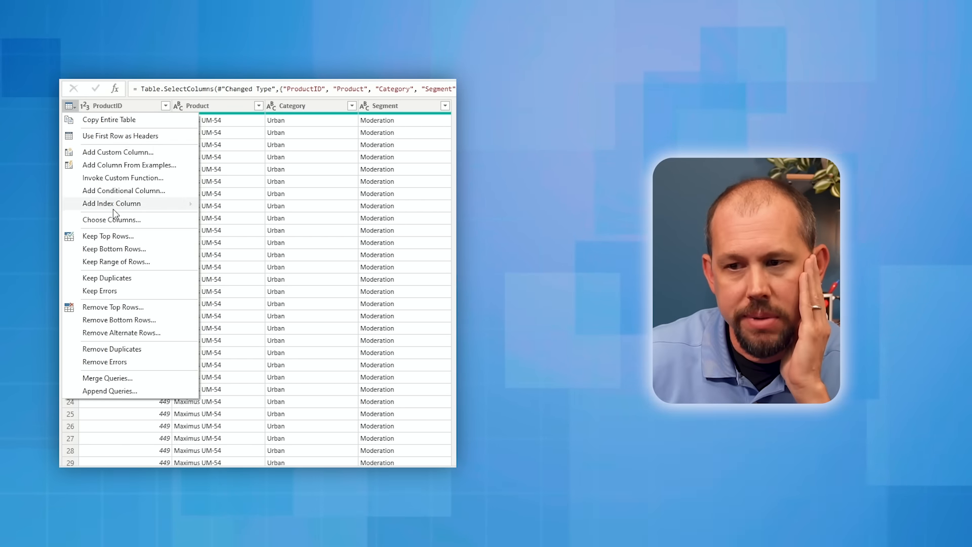
{"action": "left_click", "coordinate": [120, 349]}
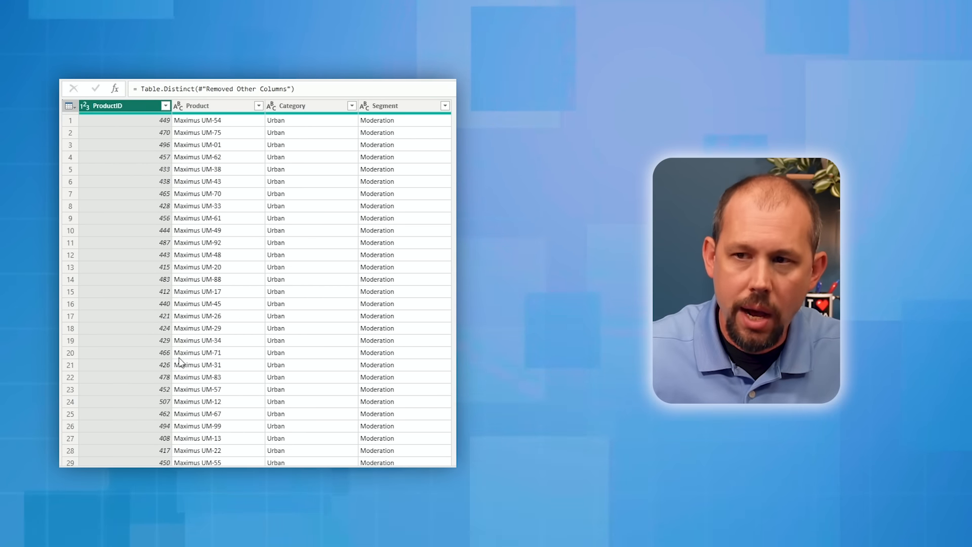
Try adding an index column starting from 1 to Dim Product, and delete the Added Index step
{"action": "left_click", "coordinate": [99, 15]}
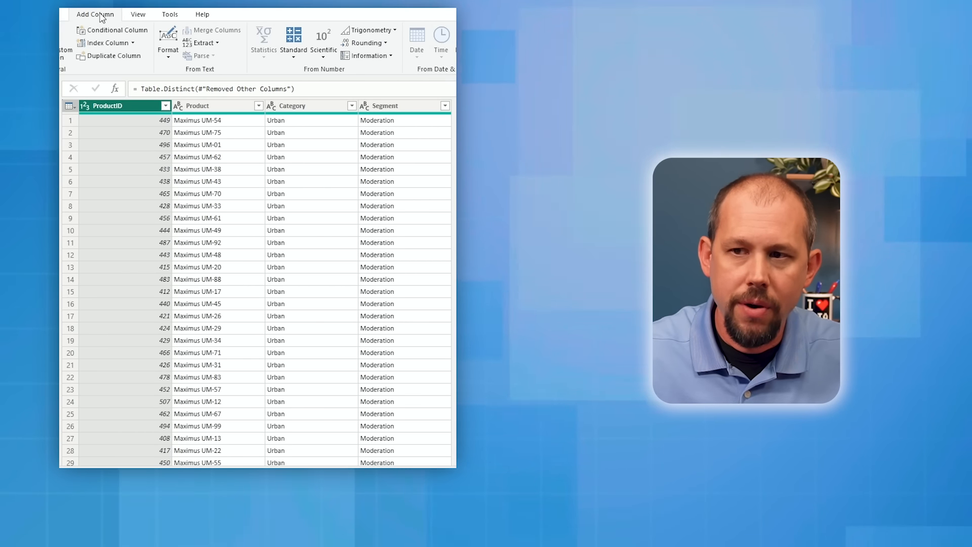
{"action": "left_click", "coordinate": [133, 43]}
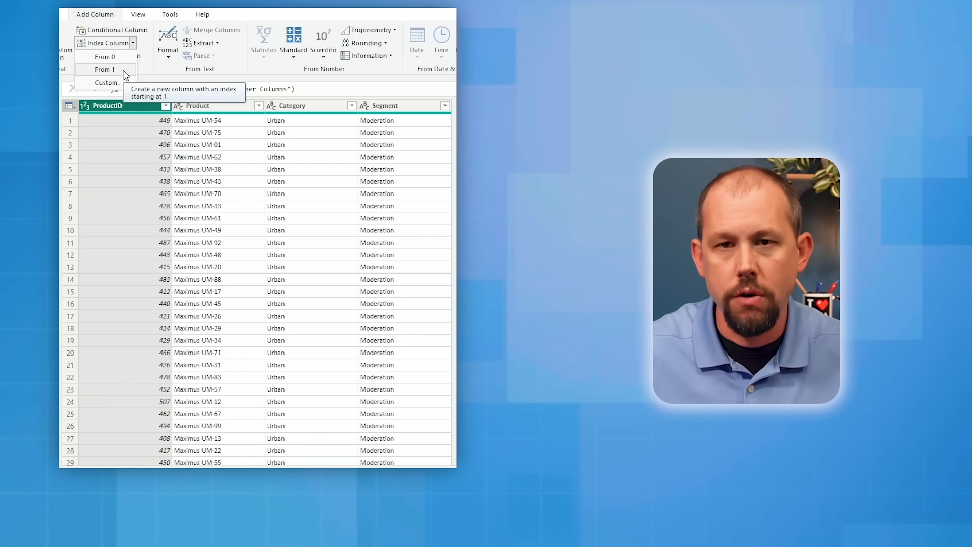
{"action": "left_click", "coordinate": [123, 71]}
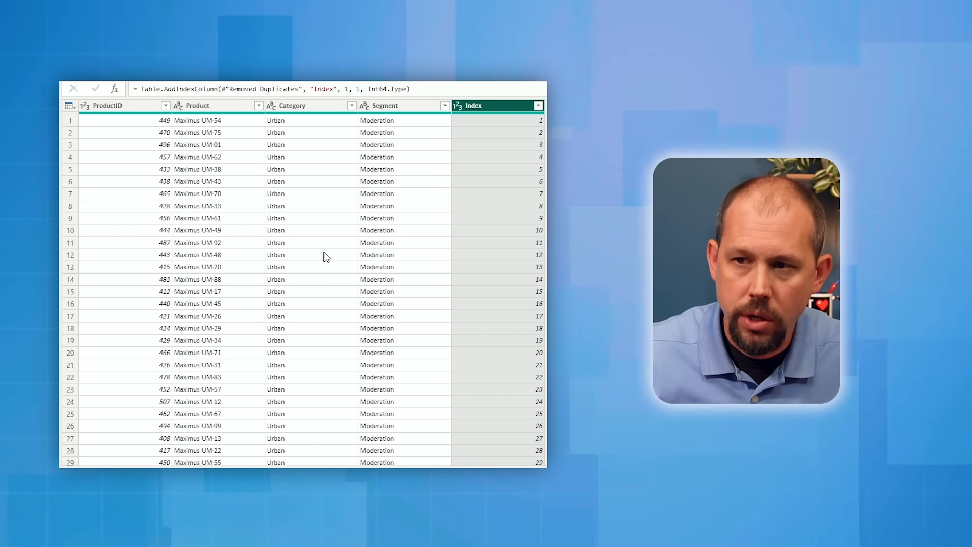
{"action": "left_click", "coordinate": [199, 110]}
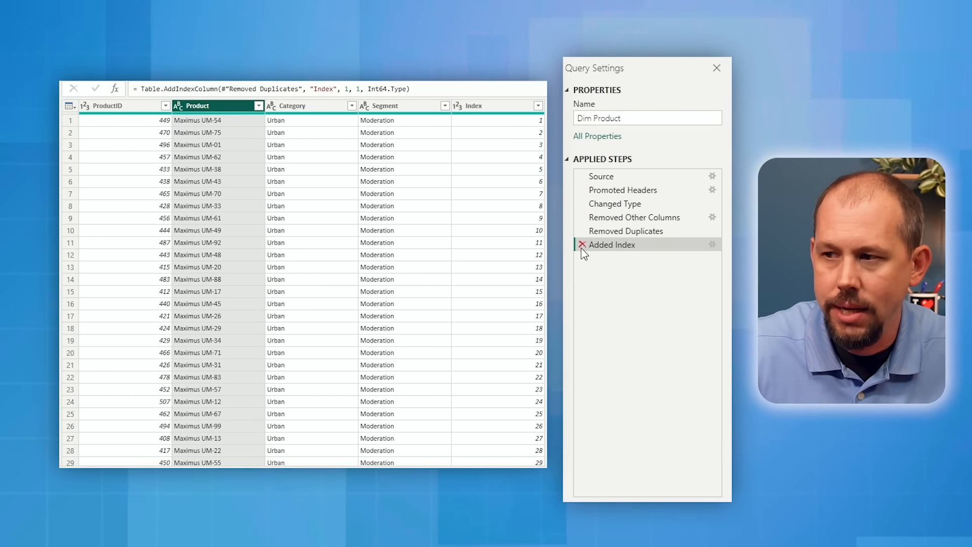
{"action": "left_click", "coordinate": [582, 245]}
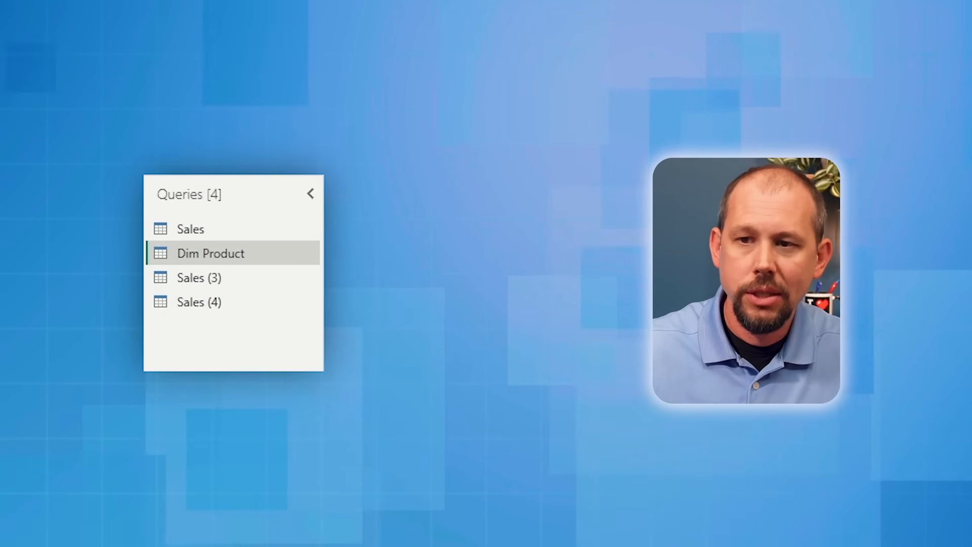
Rename the Sales (3) query as "Dim Customer" and keep only its CustomerID, ZipCode and Email Name columns
{"action": "left_click", "coordinate": [184, 284]}
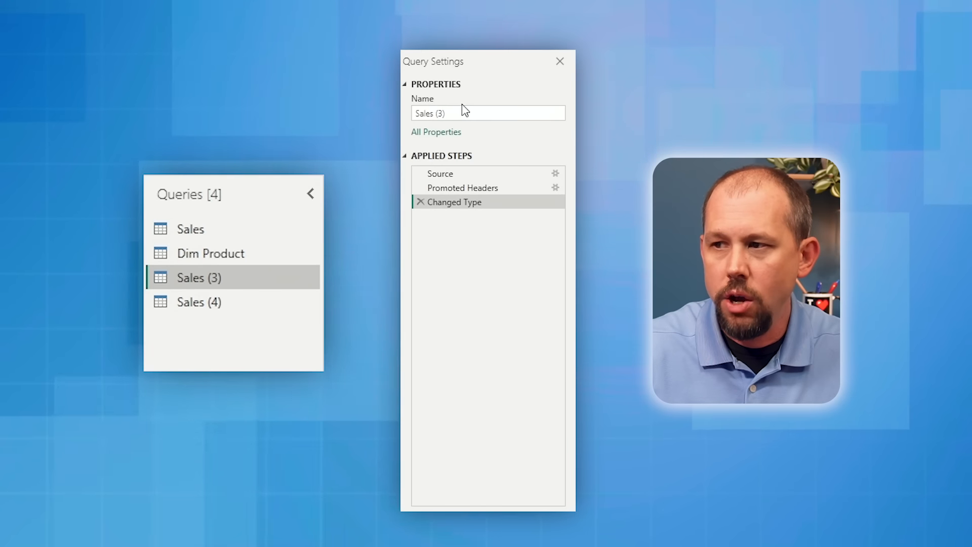
{"action": "left_click_drag", "start_coordinate": [461, 116], "coordinate": [405, 117]}
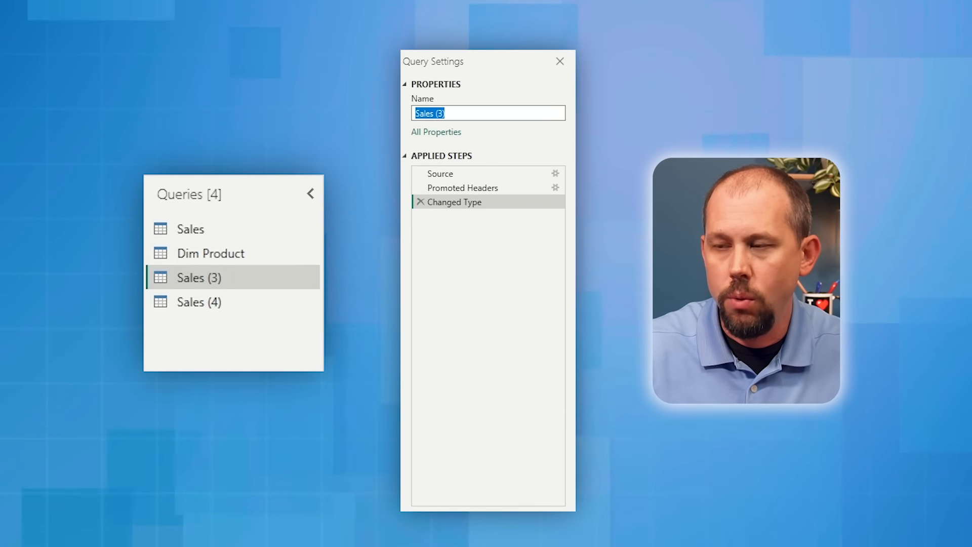
{"action": "type", "text": "D"}
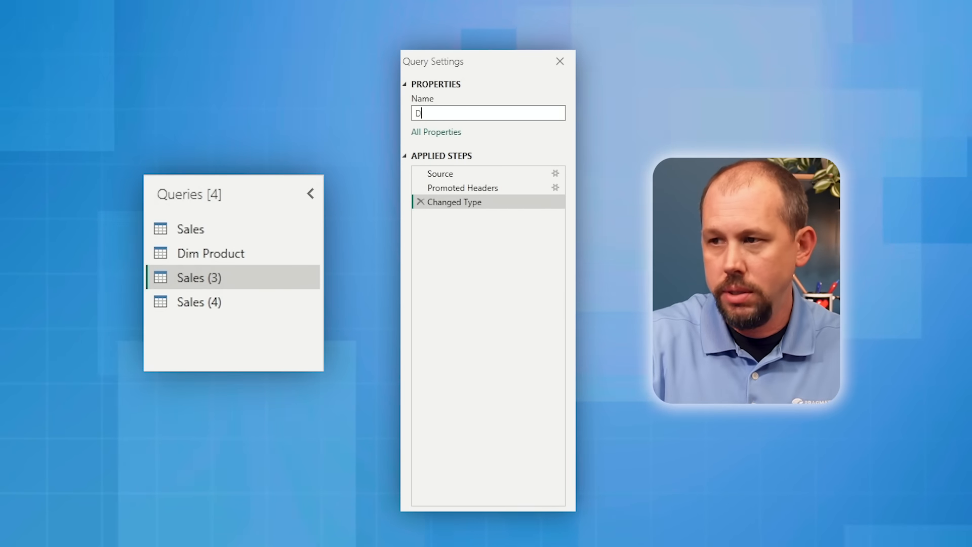
{"action": "type", "text": "im Customer"}
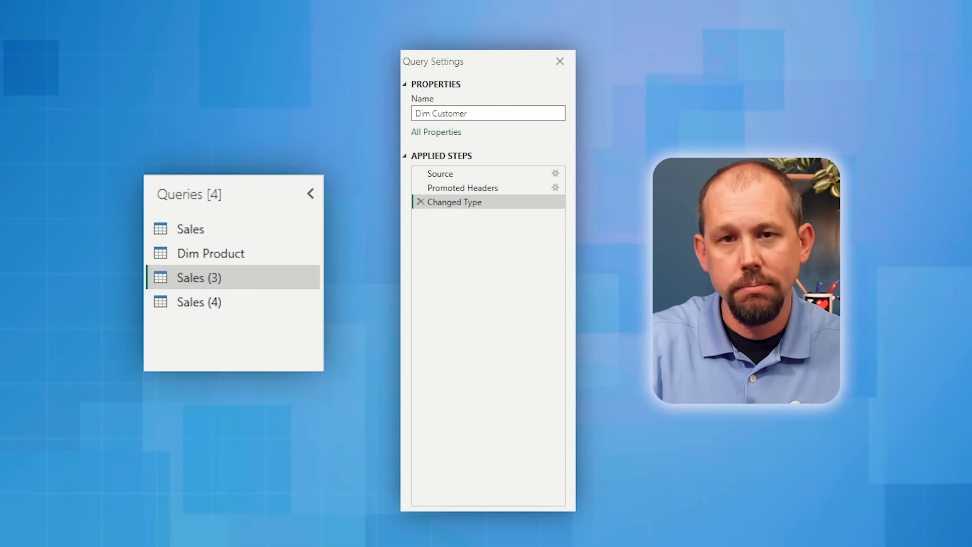
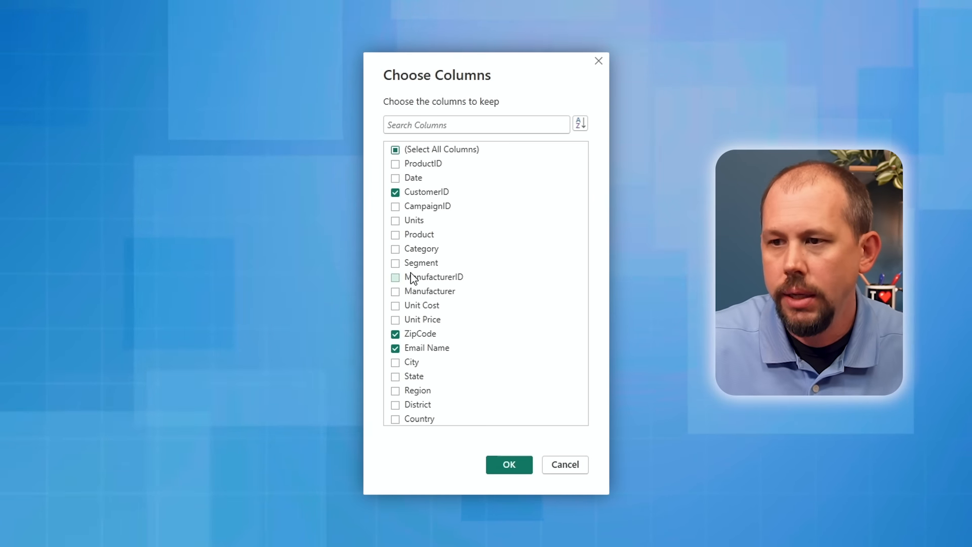
{"action": "left_click", "coordinate": [500, 462]}
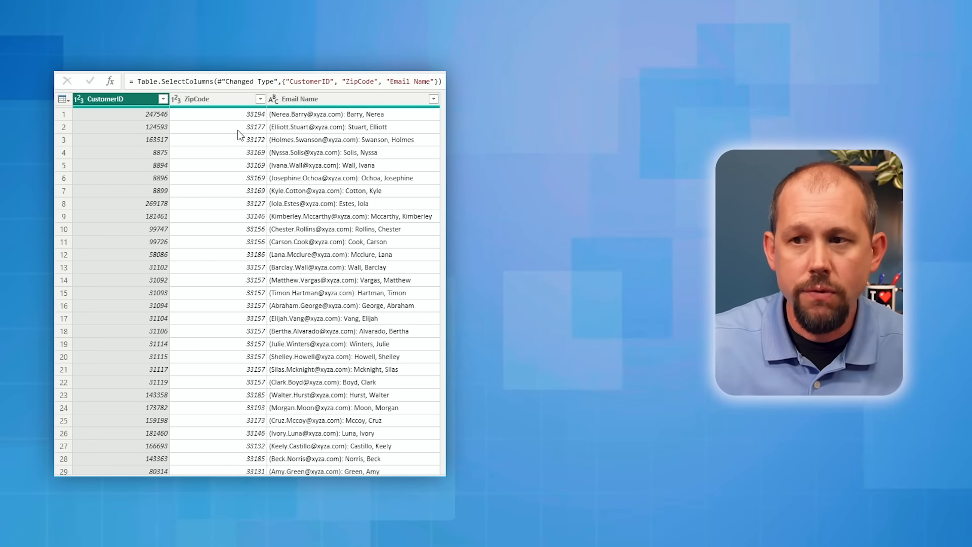
Remove duplicate rows from Dim Customer across the CustomerID, ZipCode and Email Name columns
{"action": "left_click", "coordinate": [221, 101], "text": "ctrl"}
{"action": "left_click", "coordinate": [323, 101], "text": "ctrl"}
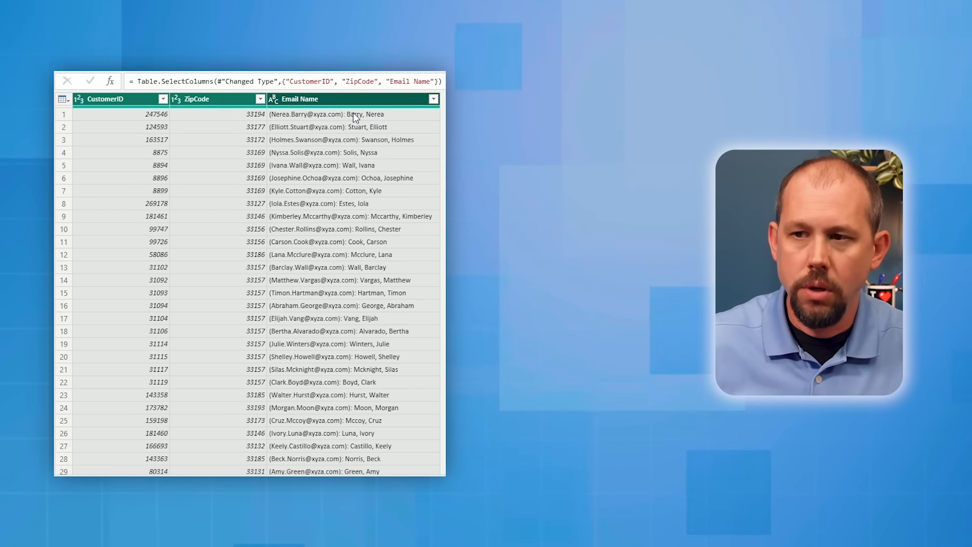
{"action": "right_click", "coordinate": [364, 99]}
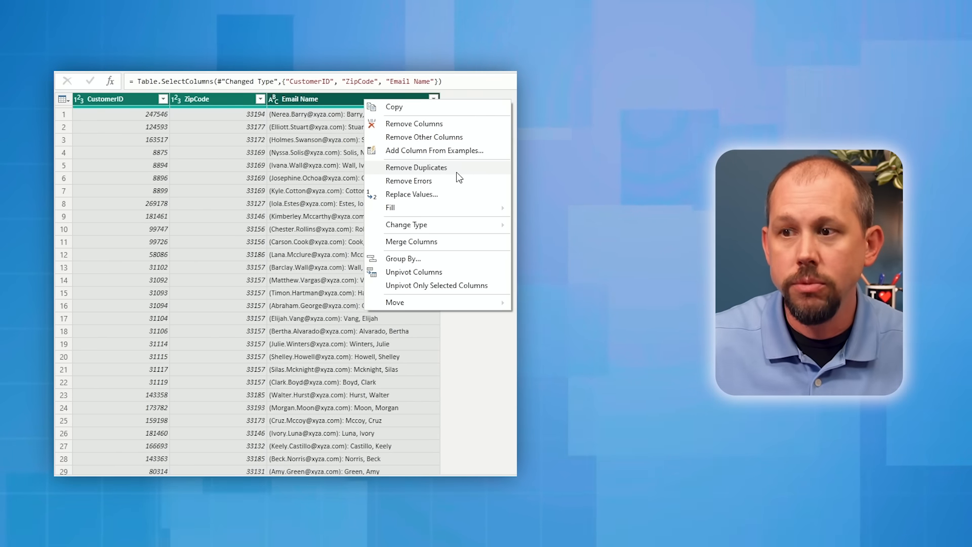
{"action": "left_click", "coordinate": [457, 173]}
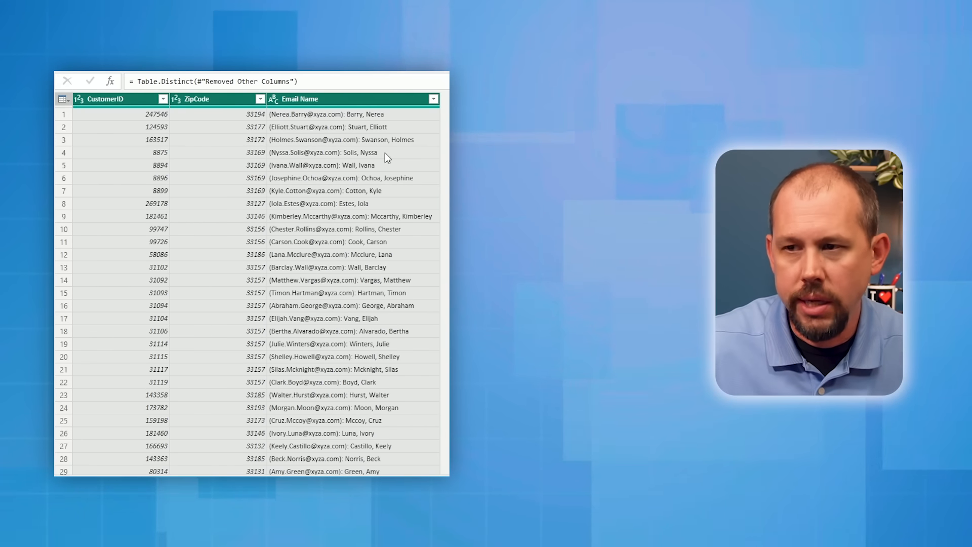
Split the Email Name column at the left-most occurrence of a custom delimiter, a colon followed by a space
{"action": "left_click", "coordinate": [329, 99]}
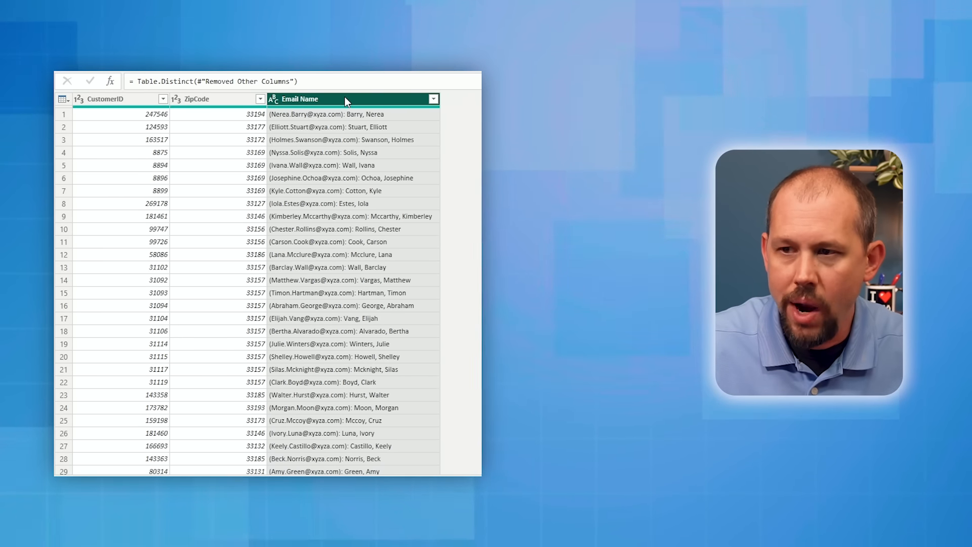
{"action": "right_click", "coordinate": [346, 99]}
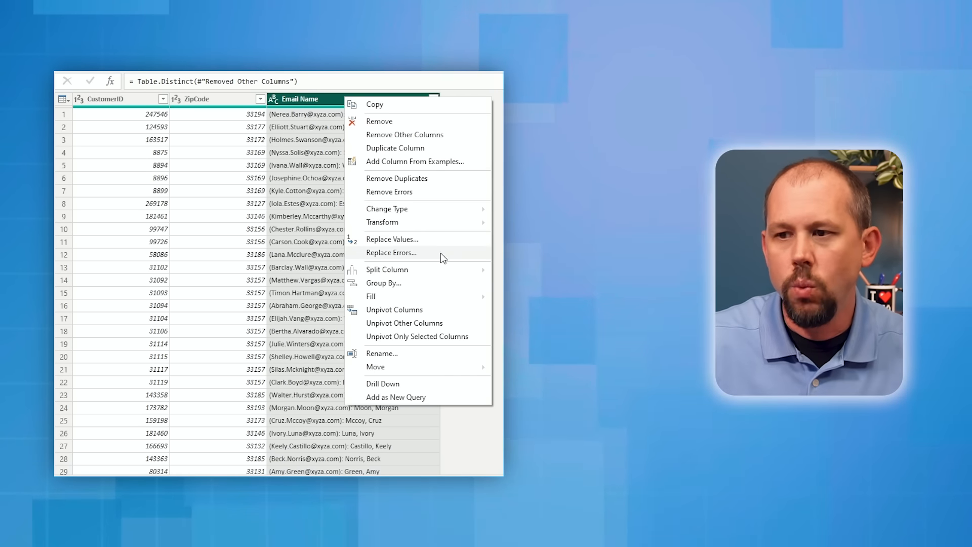
{"action": "mouse_move", "coordinate": [450, 273]}
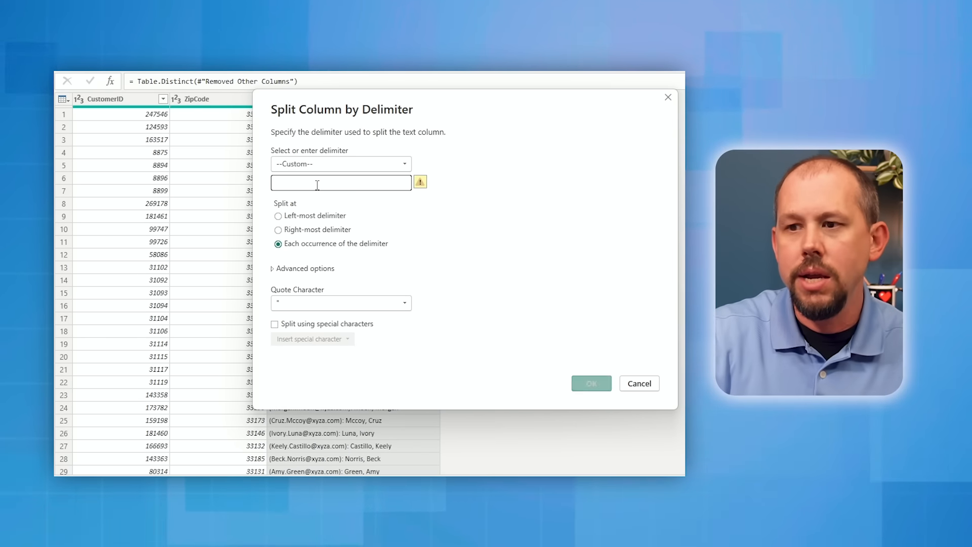
{"action": "type", "text": ":"}
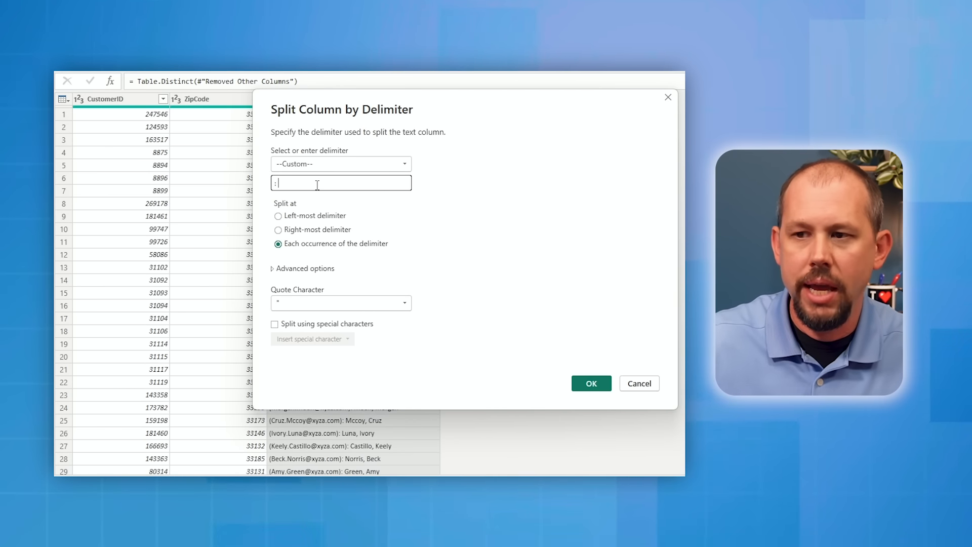
{"action": "left_click", "coordinate": [295, 218]}
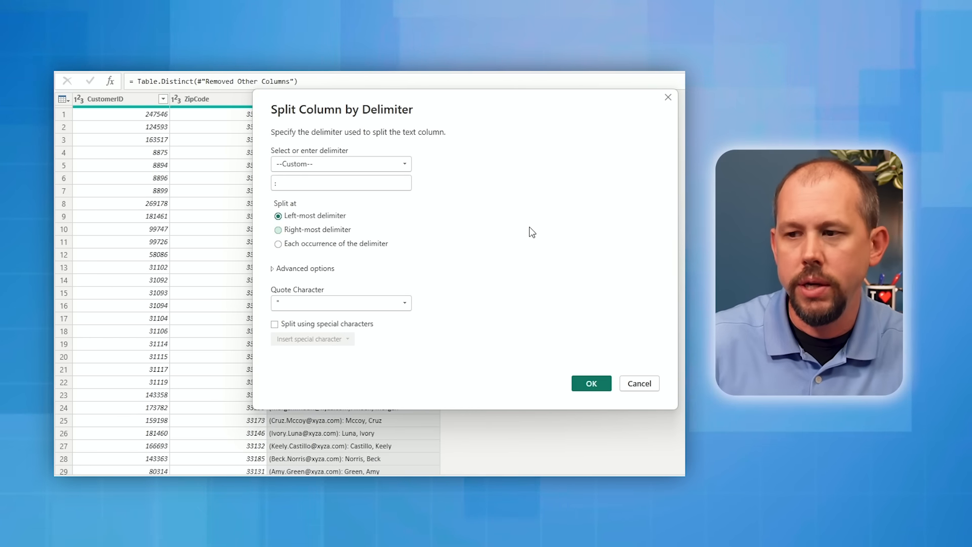
{"action": "left_click", "coordinate": [586, 383]}
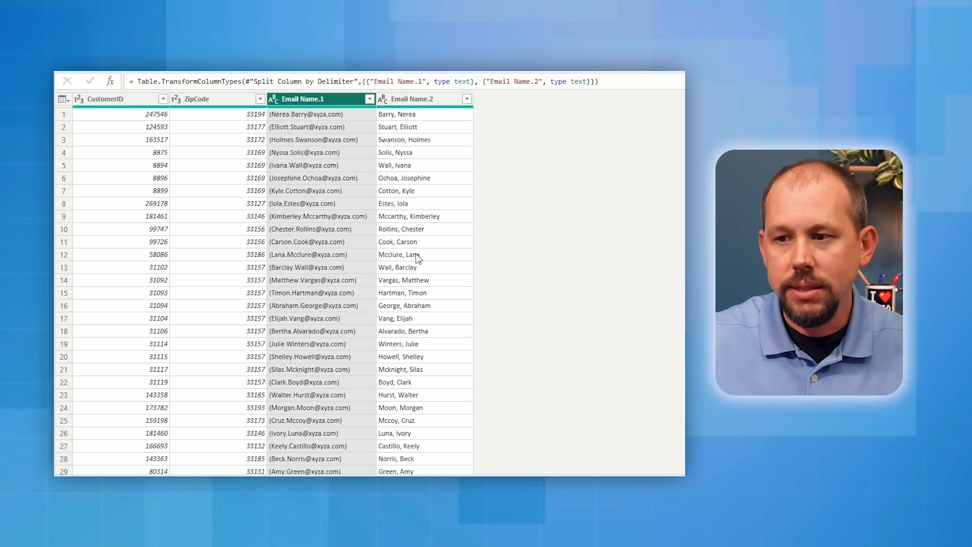
Split the Email Name.2 column at the left-most occurrence of a custom delimiter, a comma followed by a space
{"action": "left_click", "coordinate": [416, 100]}
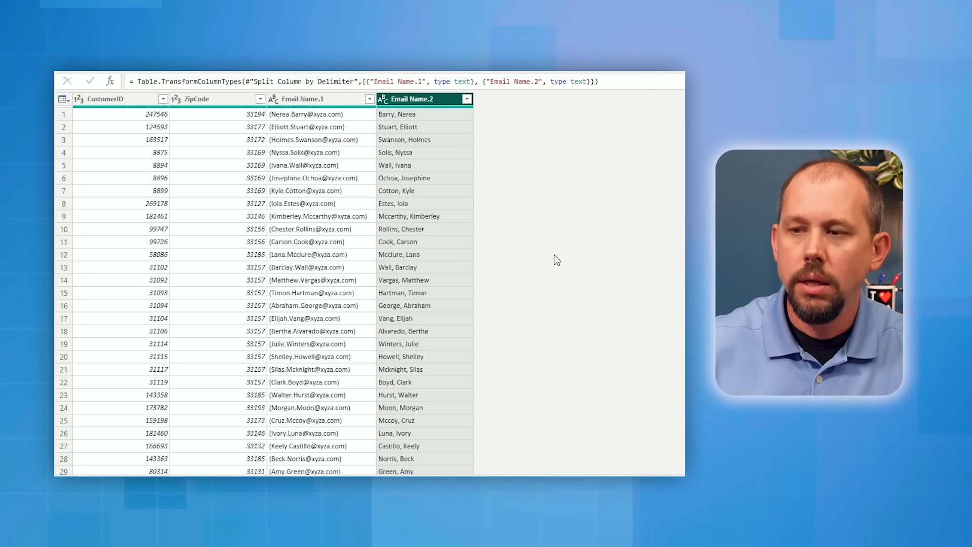
{"action": "right_click", "coordinate": [439, 103]}
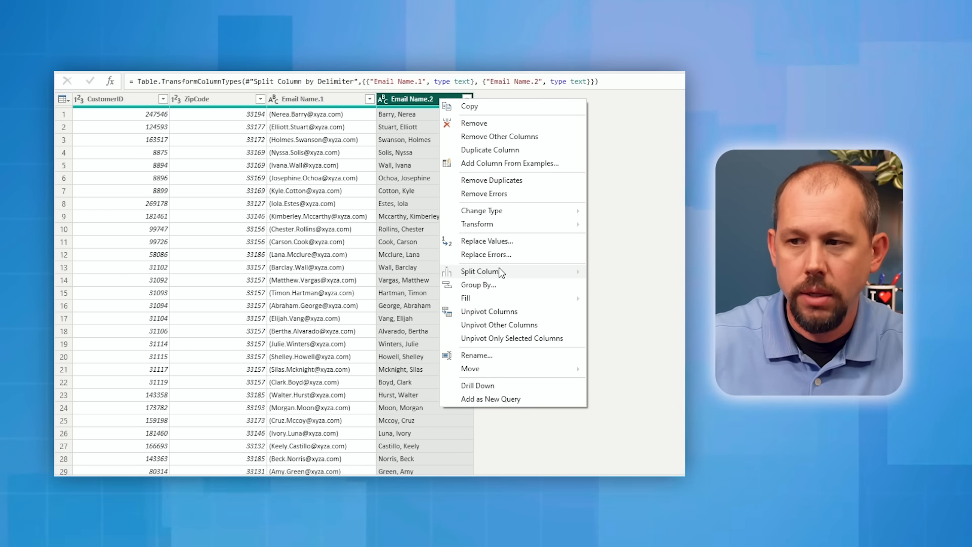
{"action": "mouse_move", "coordinate": [501, 273]}
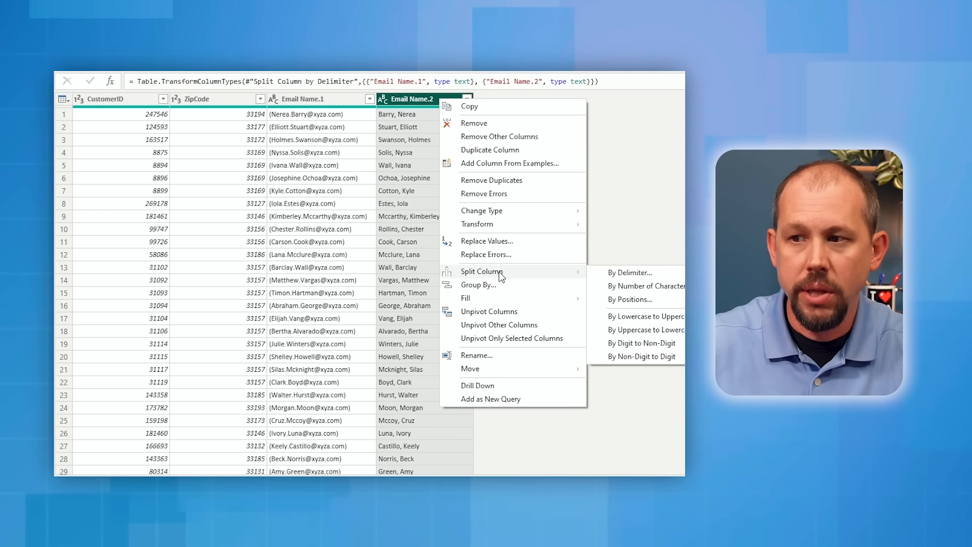
{"action": "left_click", "coordinate": [630, 272]}
{"action": "left_click", "coordinate": [354, 178]}
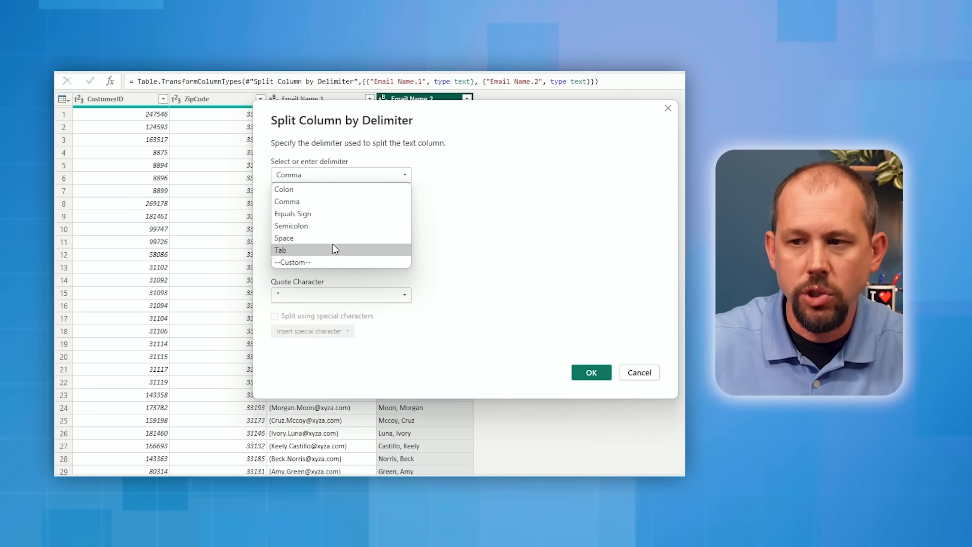
{"action": "left_click", "coordinate": [329, 262]}
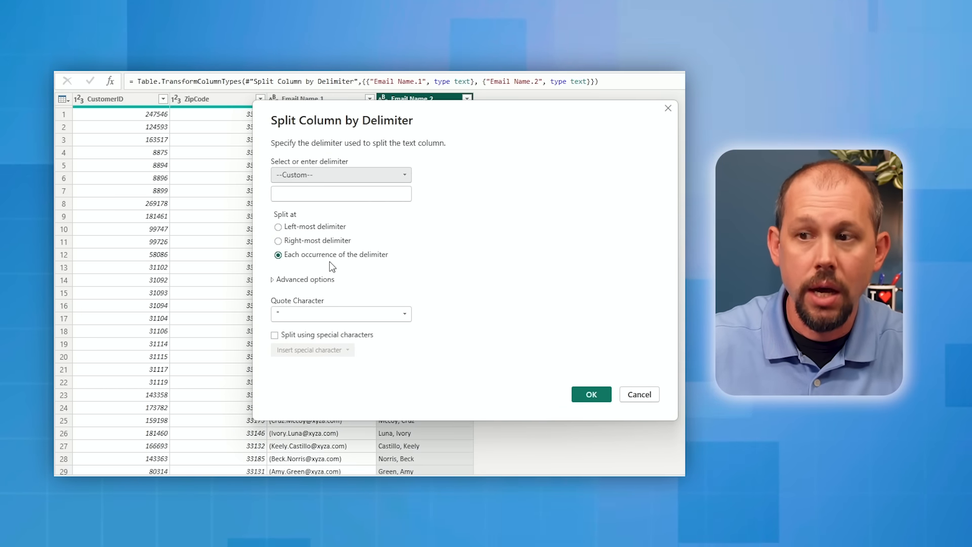
{"action": "left_click", "coordinate": [325, 197]}
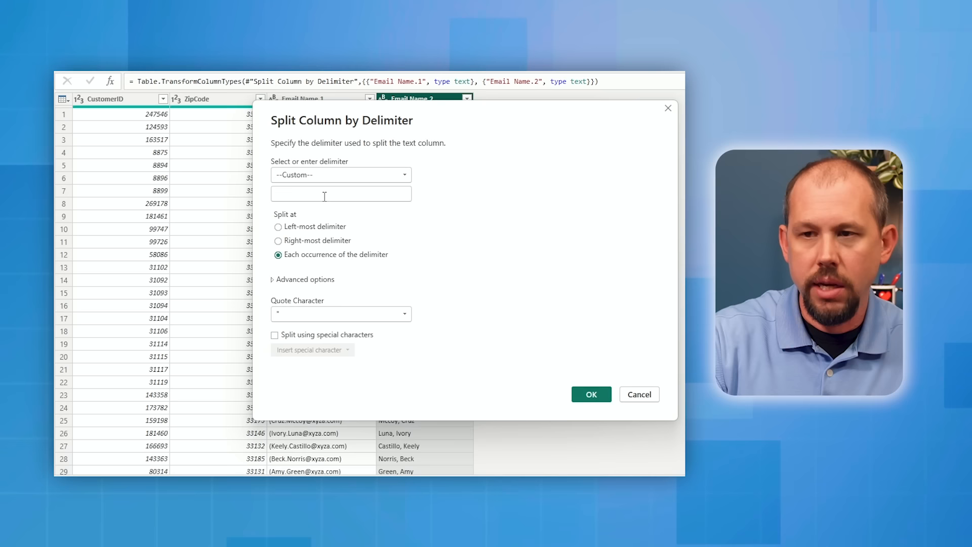
{"action": "type", "text": ","}
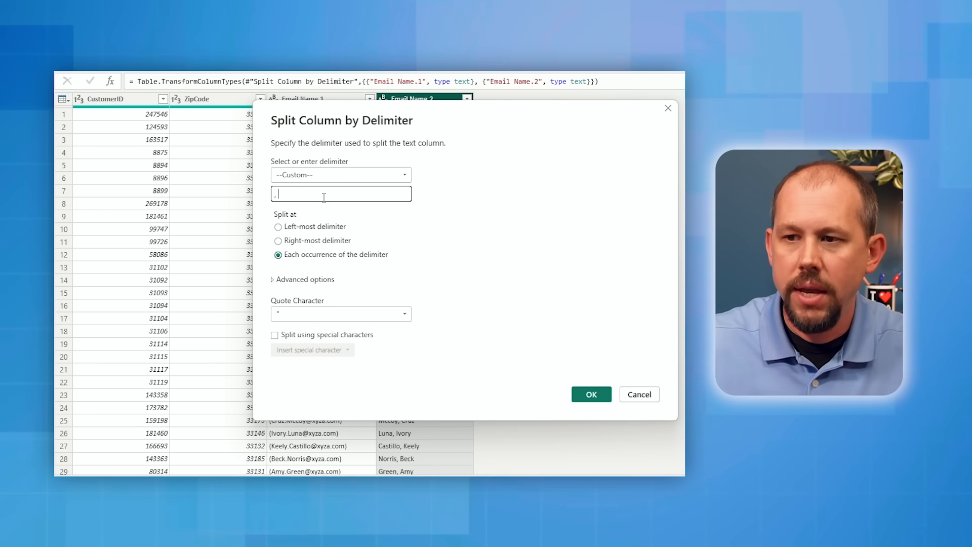
{"action": "left_click", "coordinate": [292, 229]}
{"action": "left_click", "coordinate": [589, 395]}
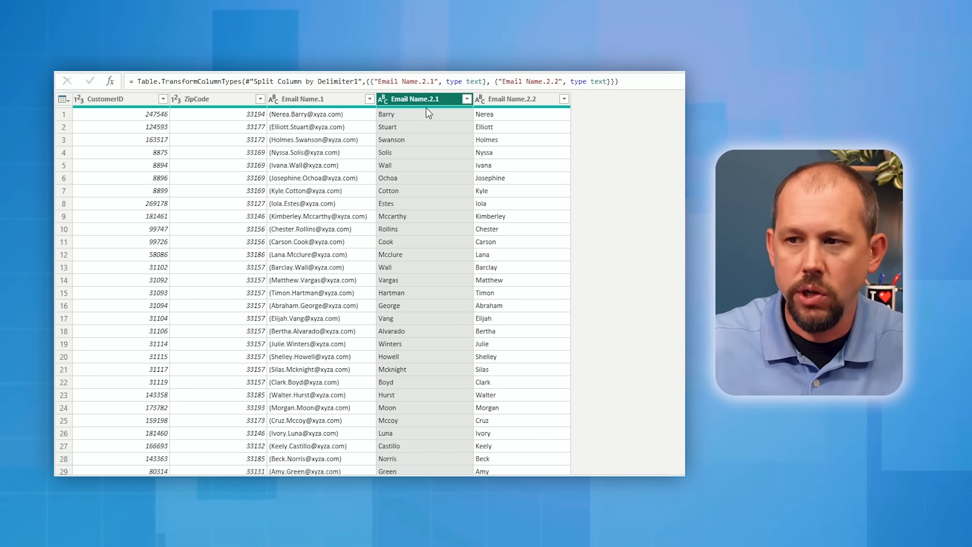
Rename the Email Name.2.1 column as "Last Name" and the Email Name.2.2 column as "First Name"
{"action": "double_click", "coordinate": [415, 100]}
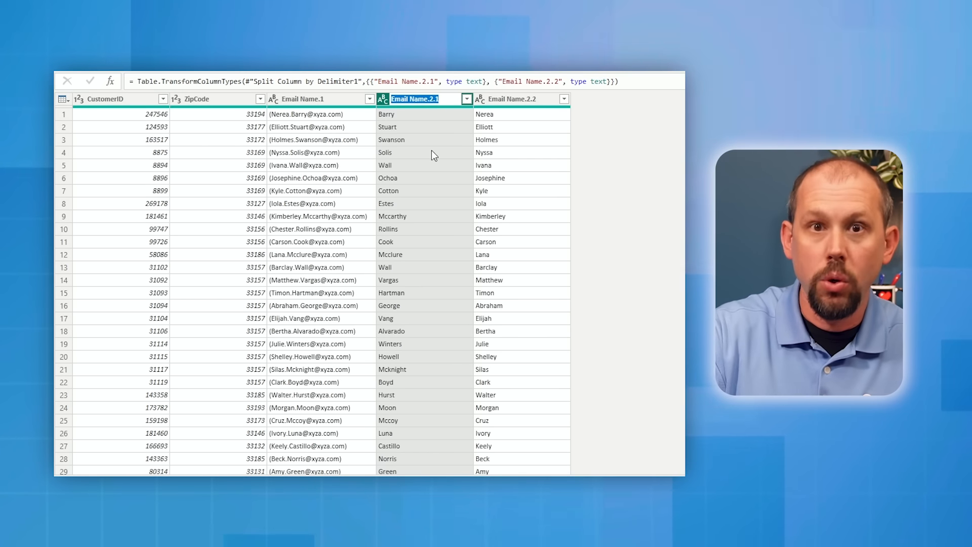
{"action": "type", "text": "Last Name"}
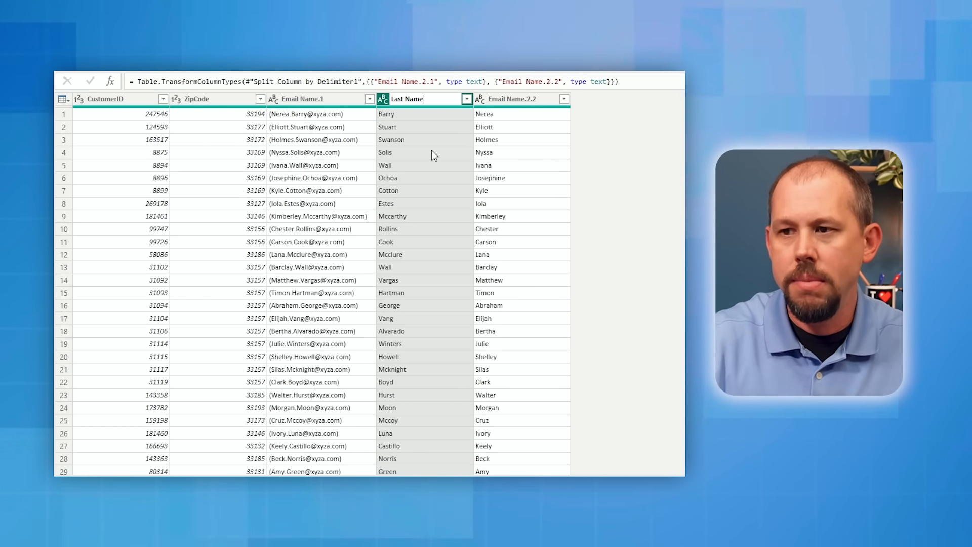
{"action": "key", "text": "Return"}
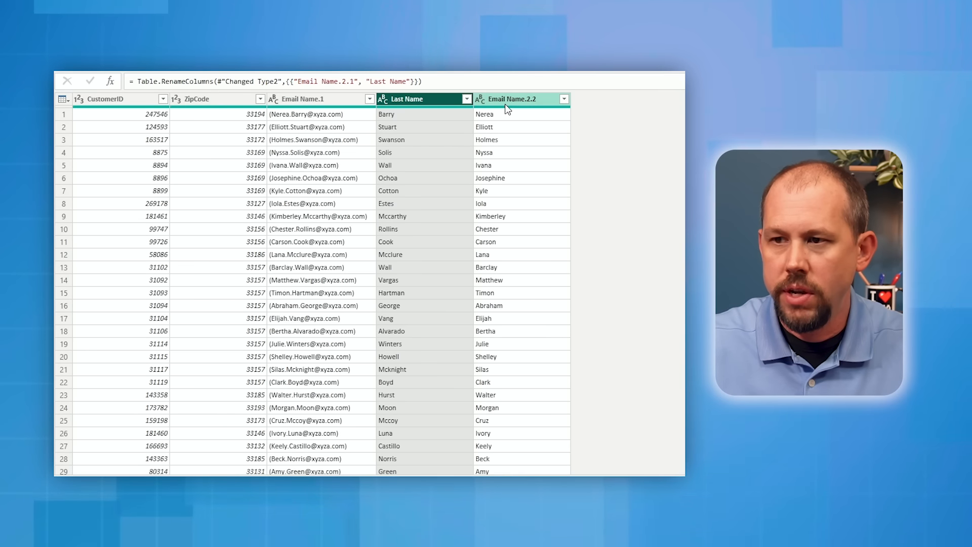
{"action": "double_click", "coordinate": [506, 99]}
{"action": "type", "text": "First N"}
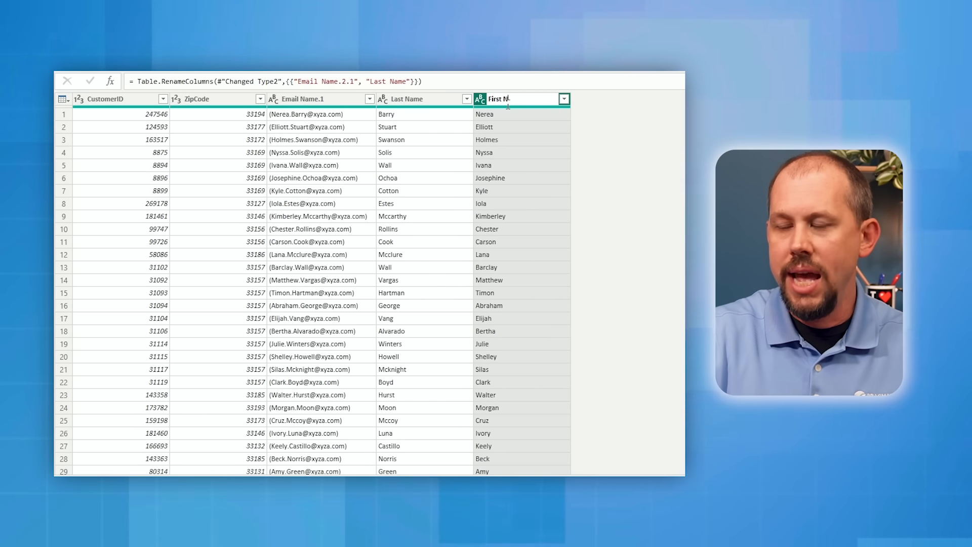
{"action": "type", "text": "ame"}
{"action": "key", "text": "Return"}
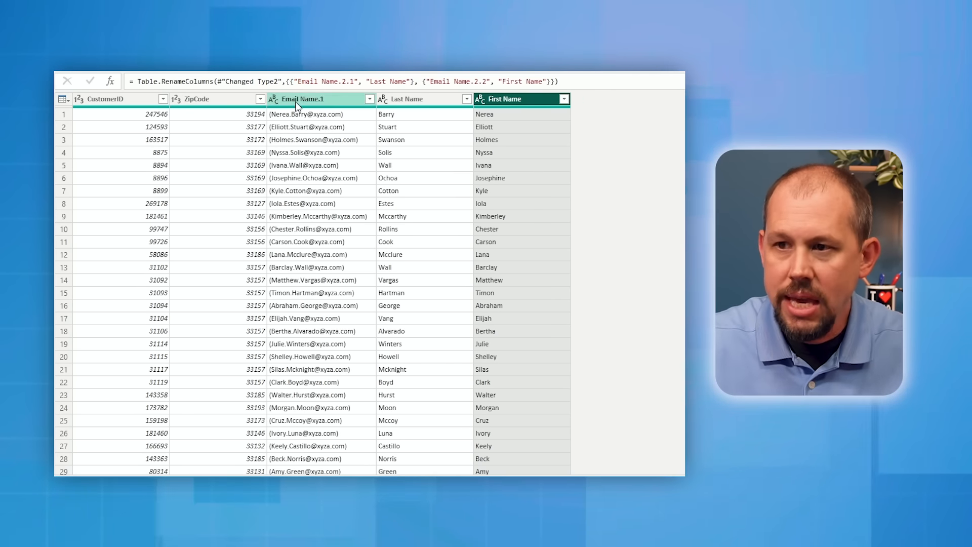
Strip the parentheses from Email Name.1 by replacing "(" and ")" with nothing in two separate value replacements
{"action": "left_click", "coordinate": [296, 99]}
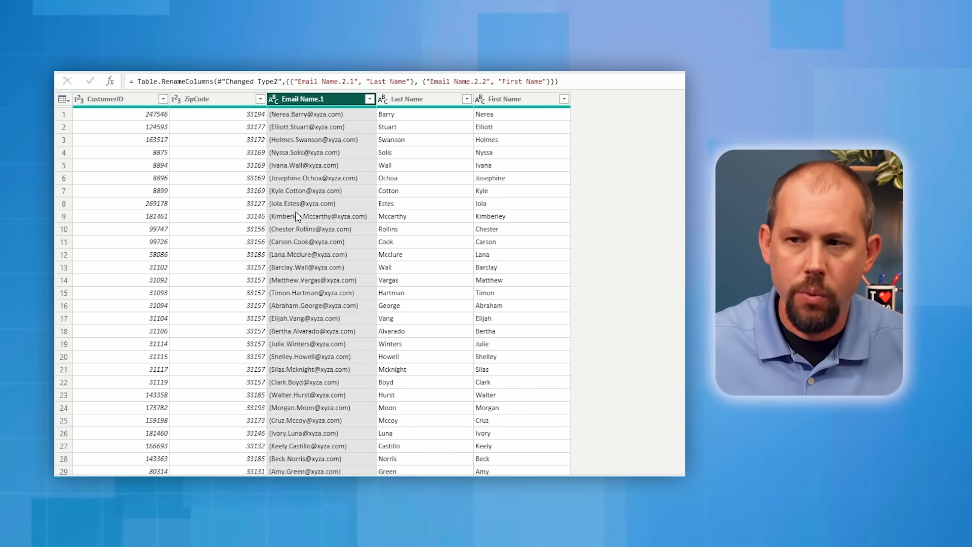
{"action": "right_click", "coordinate": [311, 99]}
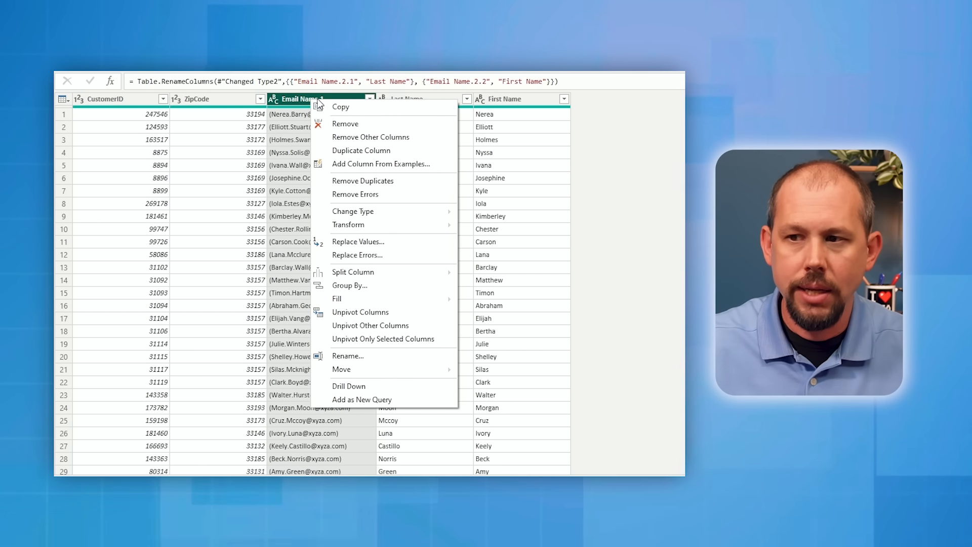
{"action": "left_click", "coordinate": [373, 244]}
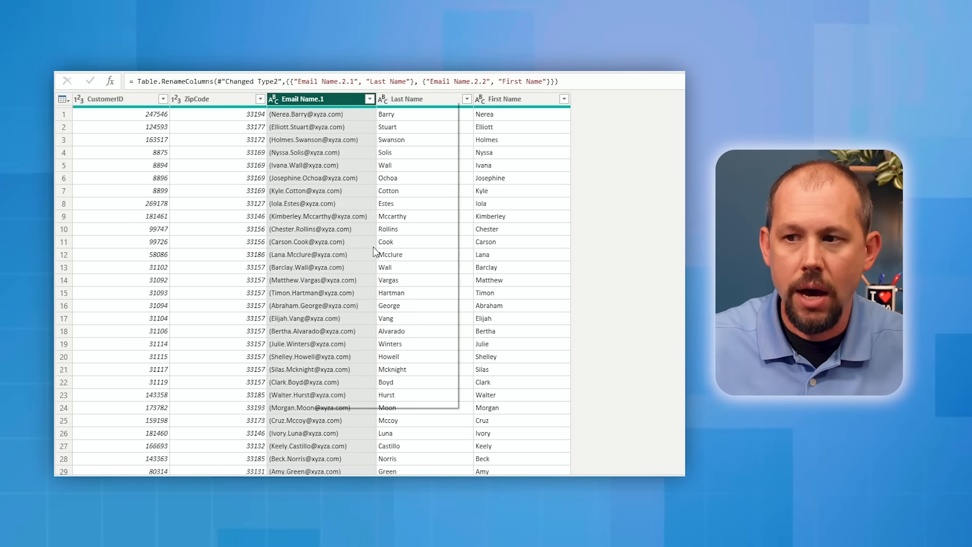
{"action": "type", "text": "("}
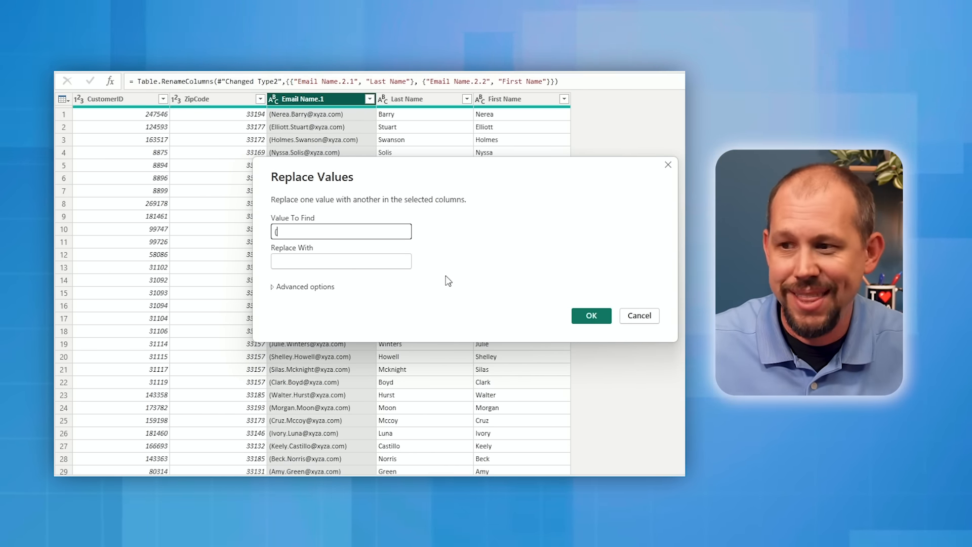
{"action": "left_click", "coordinate": [591, 315]}
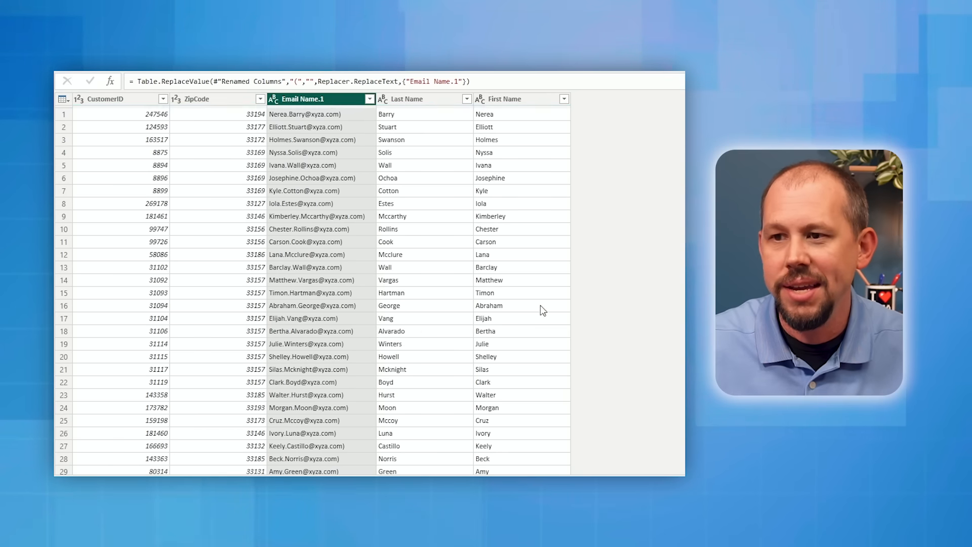
{"action": "right_click", "coordinate": [314, 99]}
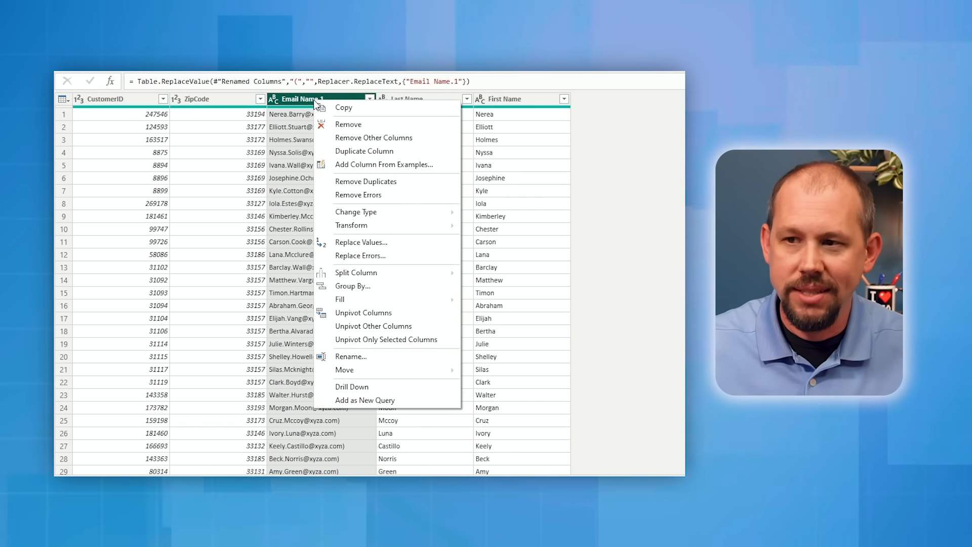
{"action": "left_click", "coordinate": [364, 243]}
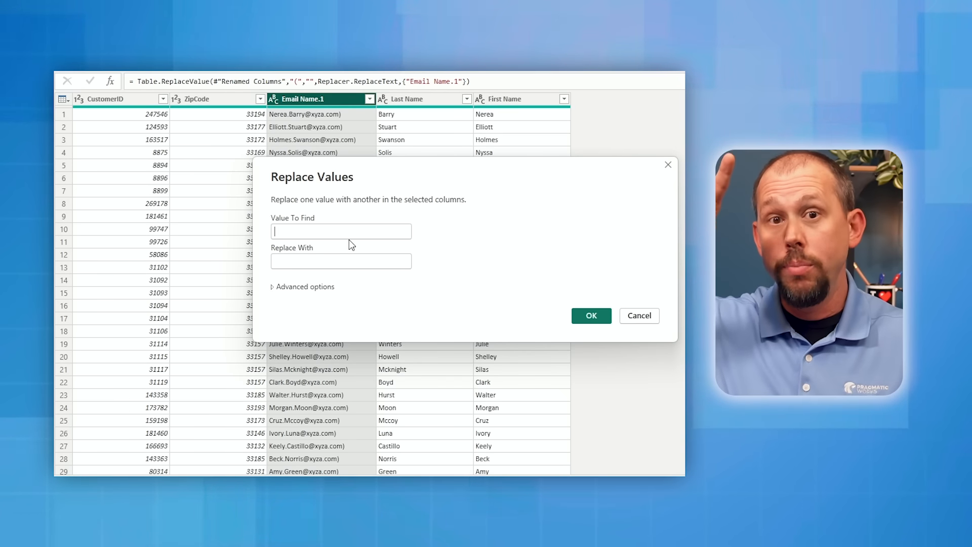
{"action": "type", "text": ")"}
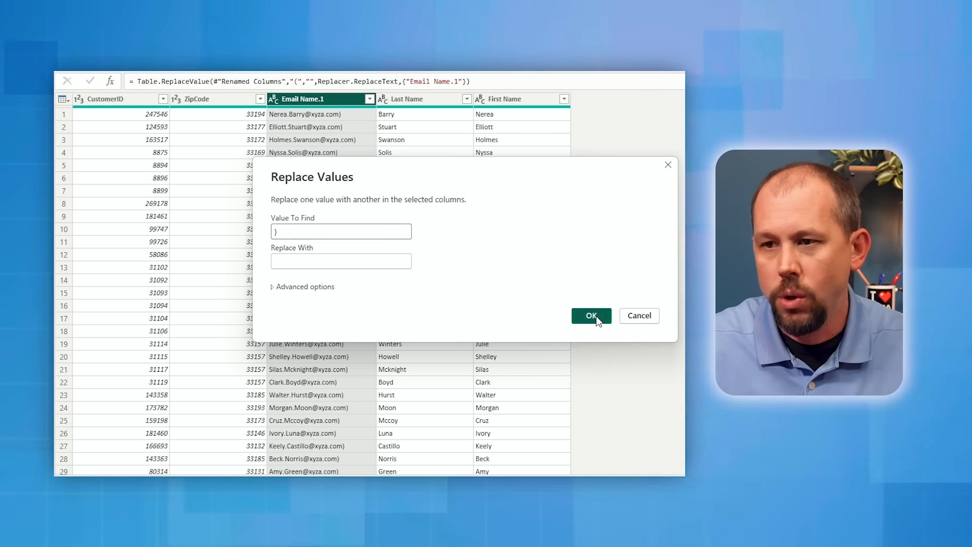
{"action": "left_click", "coordinate": [592, 315]}
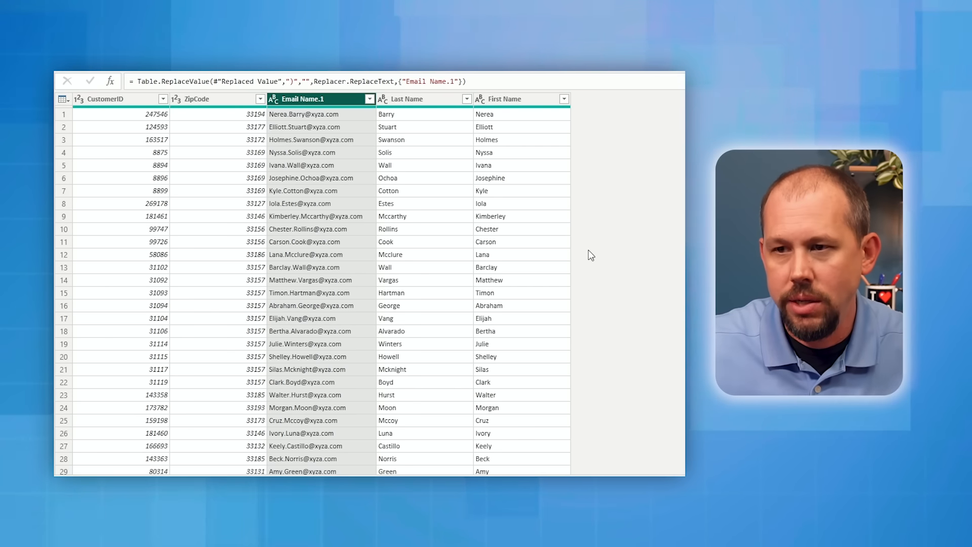
Rename the Email Name.1 column as "Email"
{"action": "double_click", "coordinate": [311, 100]}
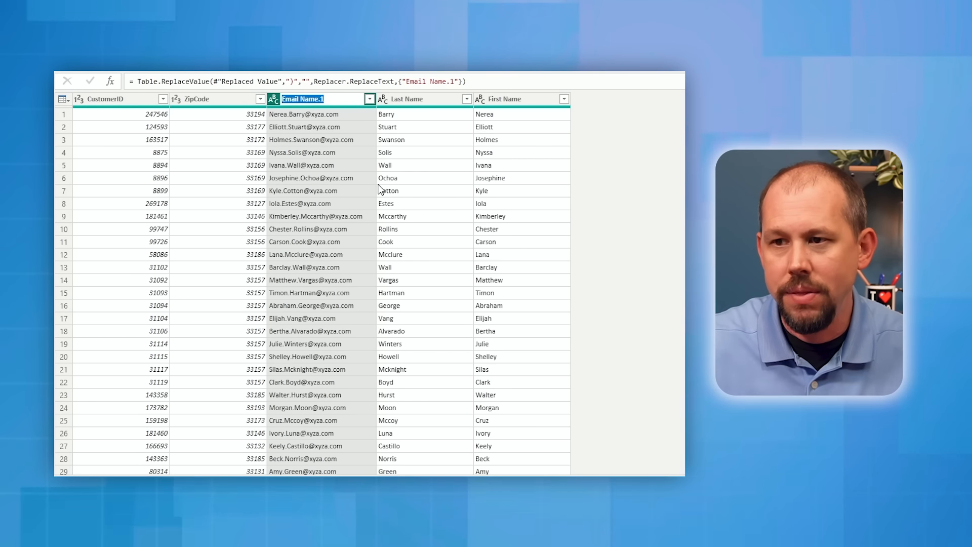
{"action": "type", "text": "Email"}
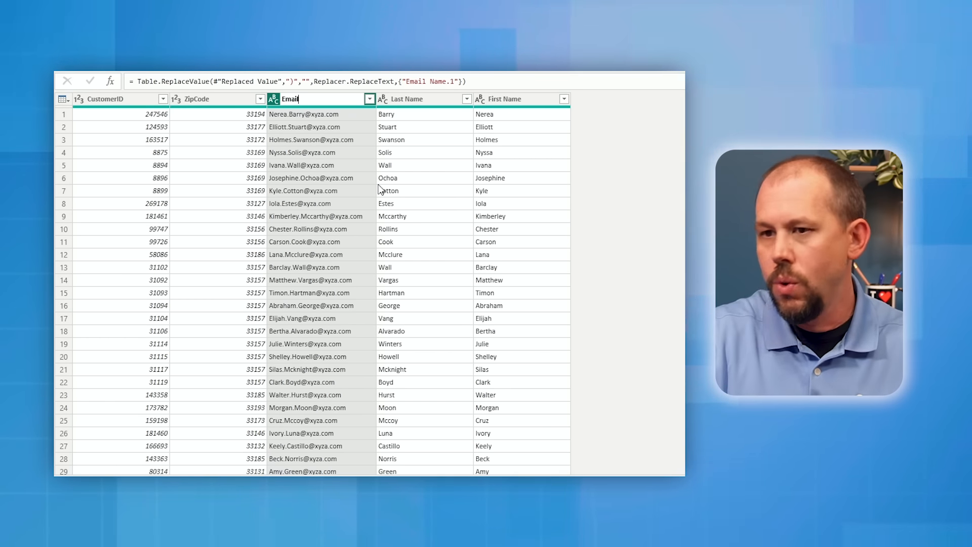
{"action": "key", "text": "Return"}
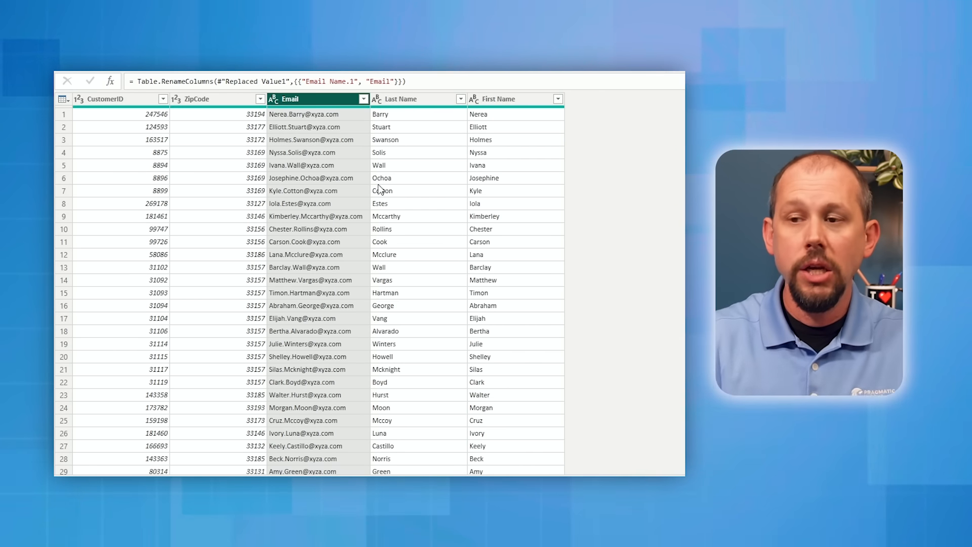
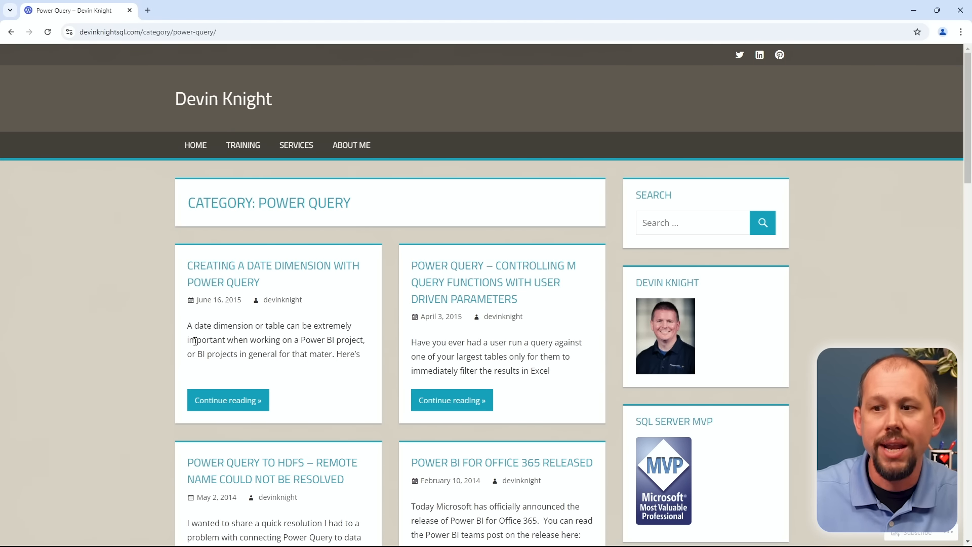
Open the blog article "Creating a Date Dimension with Power Query" and select its complete date dimension M script for copying
{"action": "left_click", "coordinate": [229, 404]}
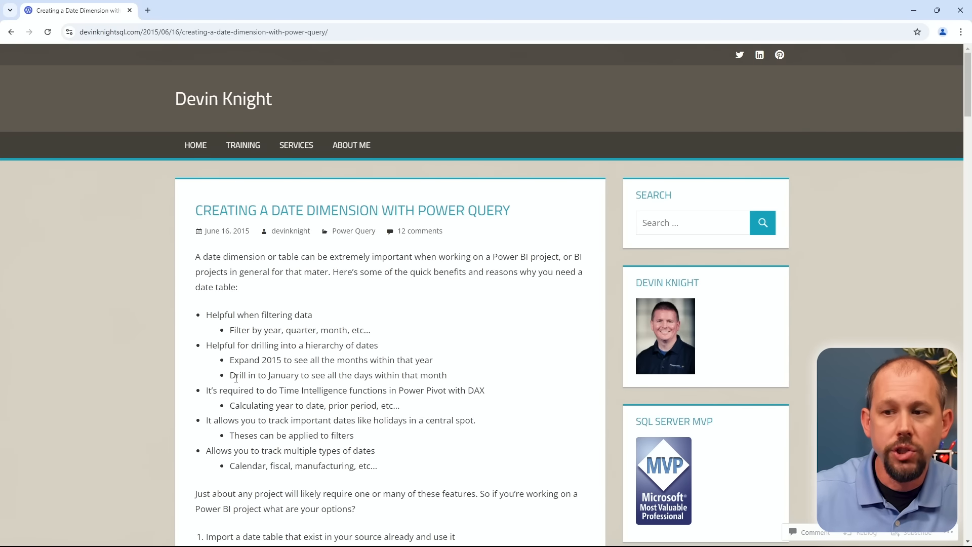
{"action": "scroll", "coordinate": [288, 371], "scroll_direction": "down", "scroll_amount": 9}
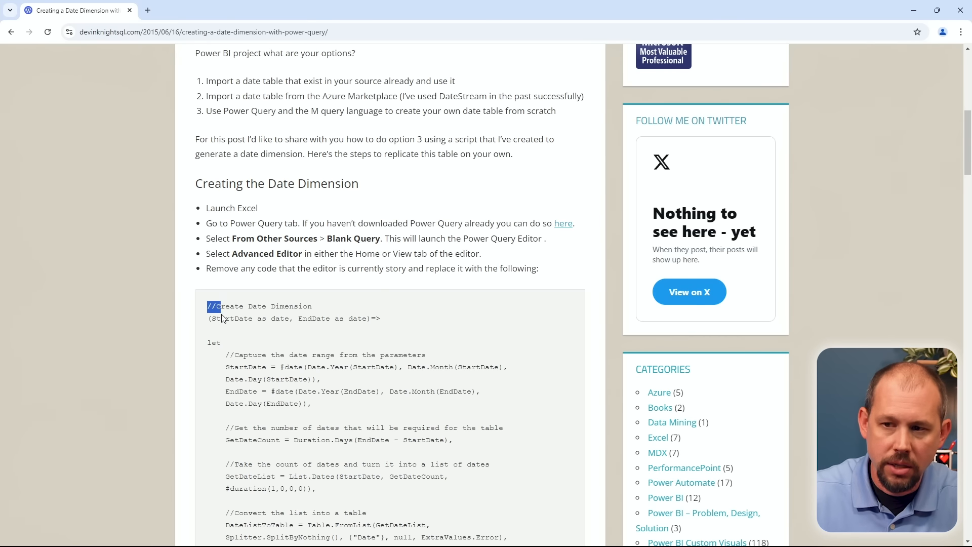
{"action": "scroll", "coordinate": [284, 368], "scroll_direction": "down", "scroll_amount": 13}
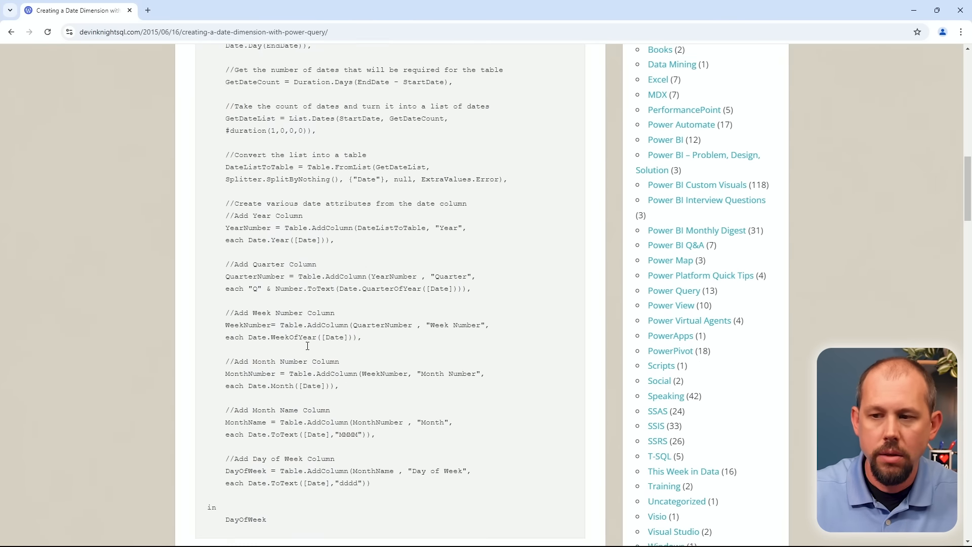
{"action": "left_click", "coordinate": [276, 273], "text": "shift"}
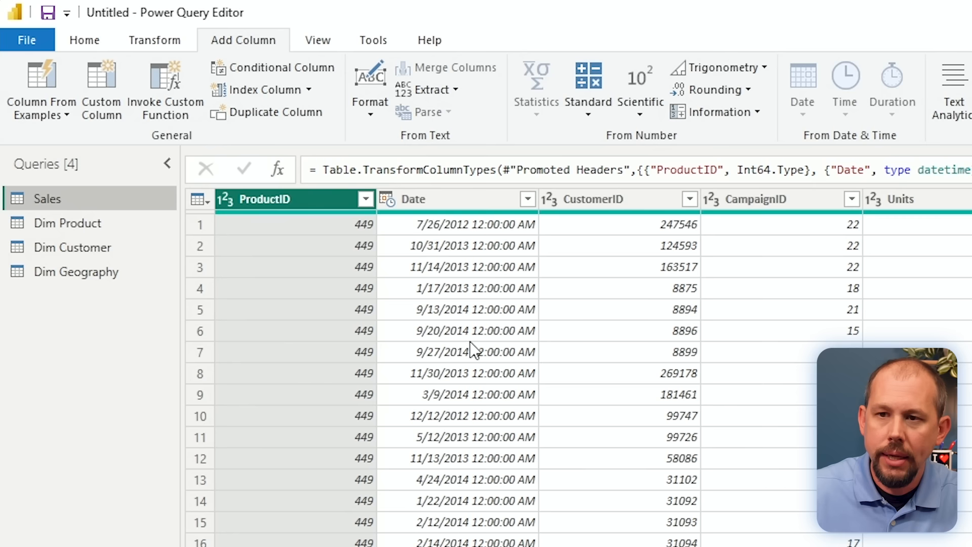
Switch to the Power Query Editor and add a new blank query
{"action": "left_click", "coordinate": [100, 45]}
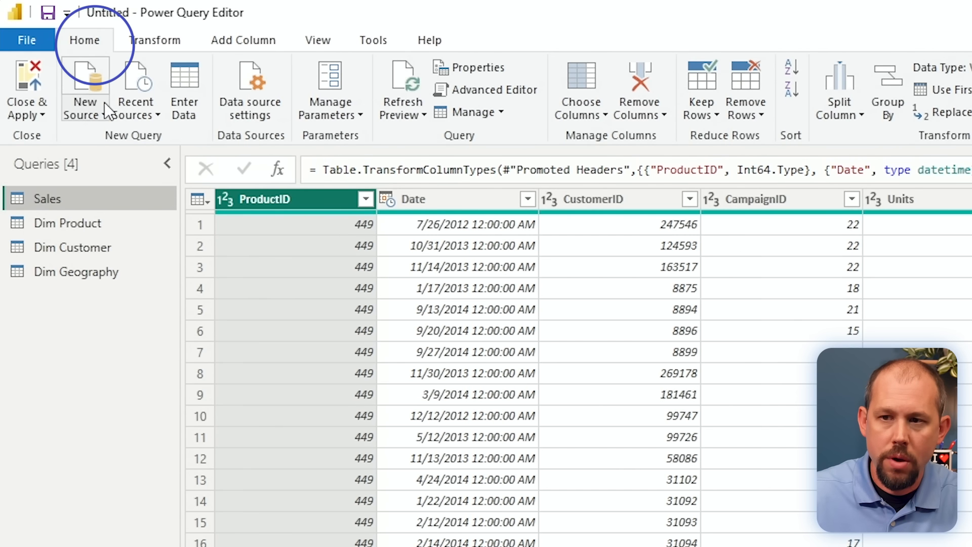
{"action": "left_click", "coordinate": [92, 118]}
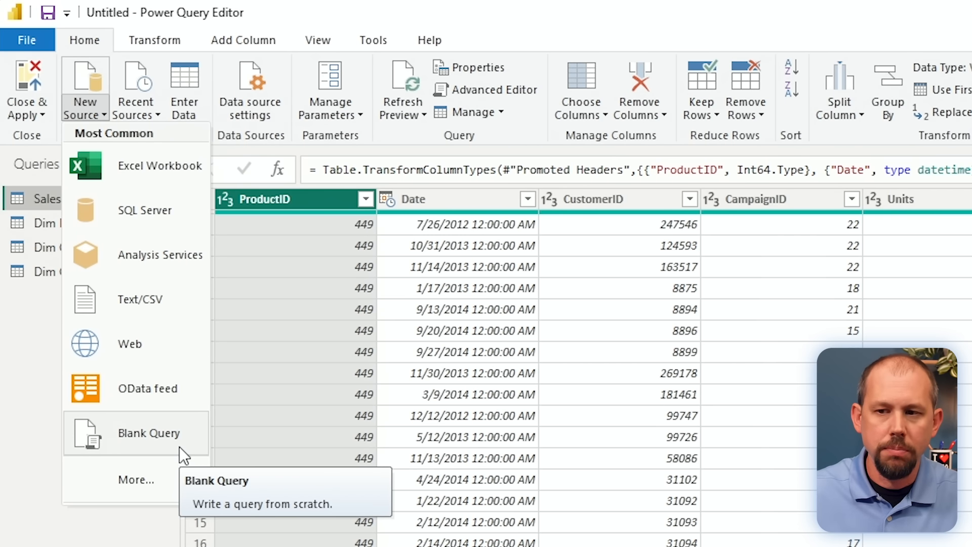
{"action": "left_click", "coordinate": [155, 439]}
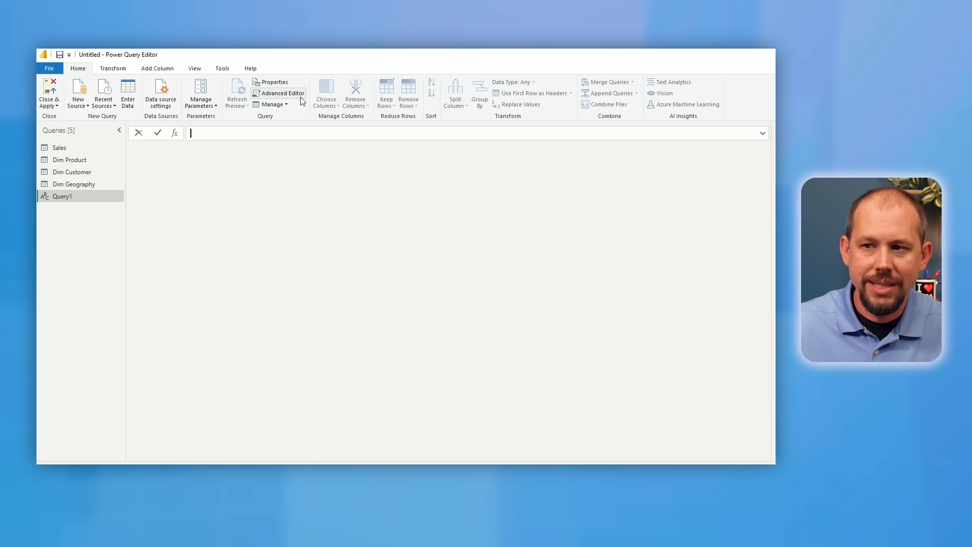
Replace the blank query's entire M code with the copied date dimension script in the Advanced Editor and apply it
{"action": "left_click", "coordinate": [300, 95]}
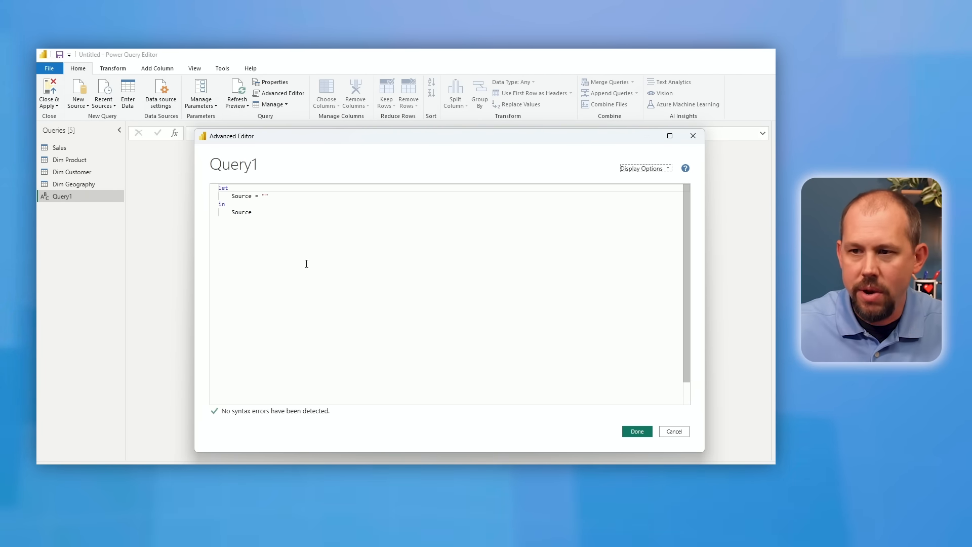
{"action": "key", "text": "ctrl+a"}
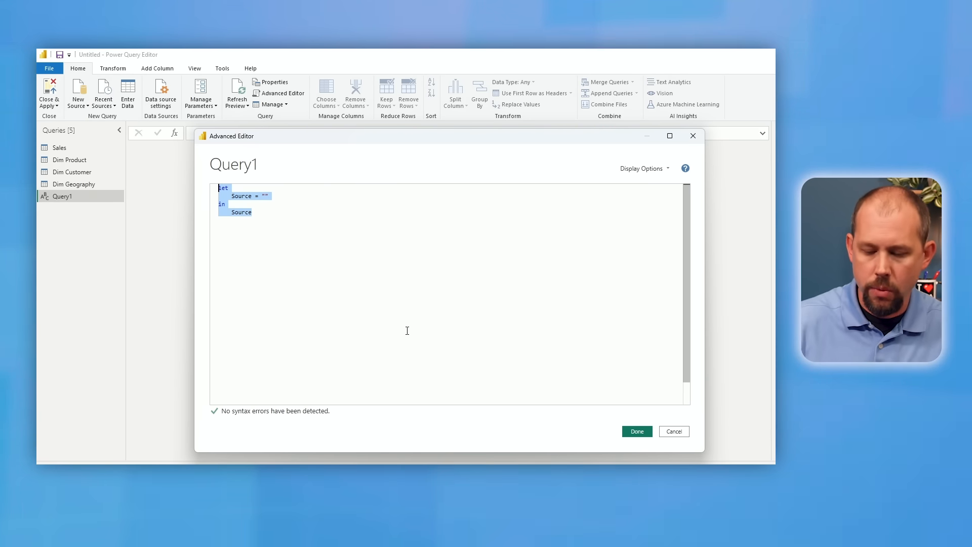
{"action": "key", "text": "Delete"}
{"action": "key", "text": "ctrl+v"}
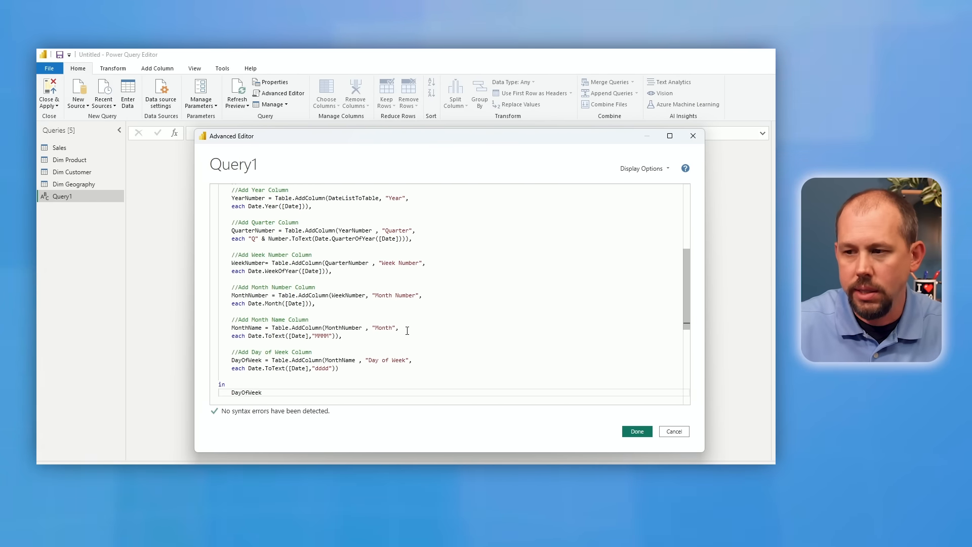
{"action": "scroll", "coordinate": [499, 299], "scroll_direction": "up", "scroll_amount": 15}
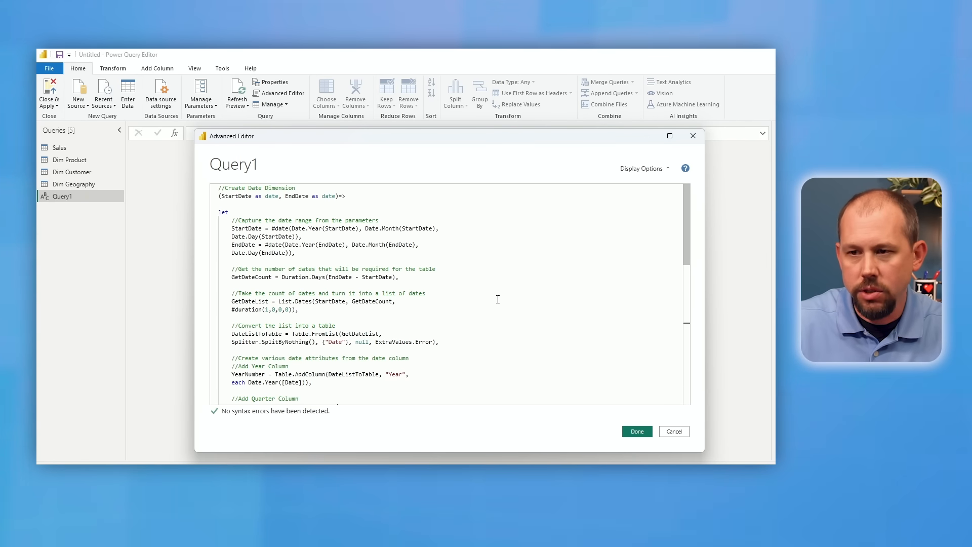
{"action": "left_click_drag", "start_coordinate": [339, 197], "coordinate": [345, 197]}
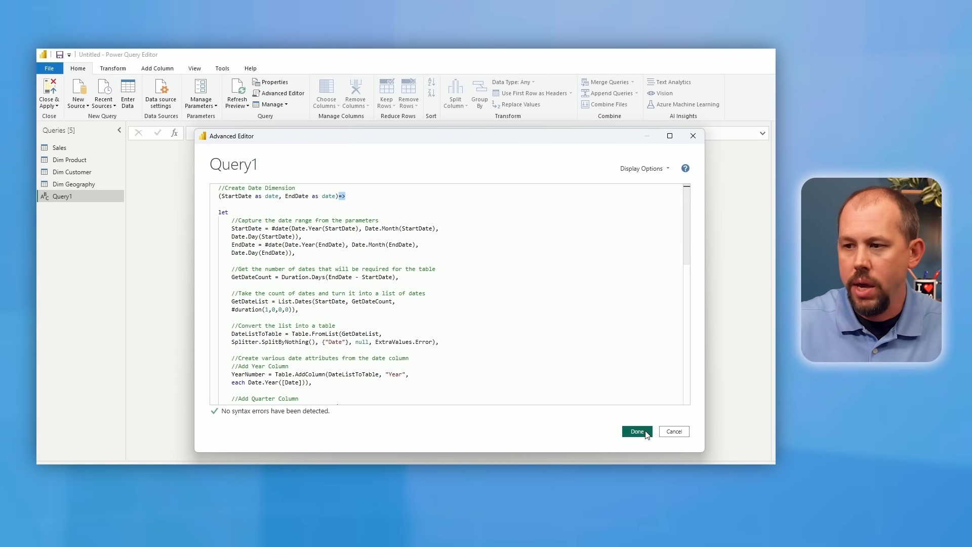
{"action": "left_click", "coordinate": [637, 431]}
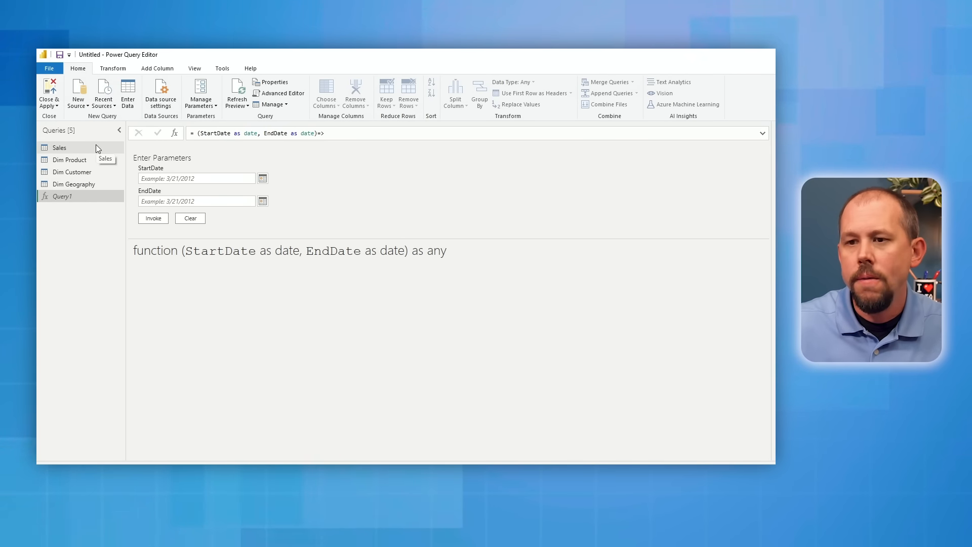
Invoke the date function with StartDate 1/1/2011 and EndDate 12/31/2024
{"action": "left_click", "coordinate": [220, 179]}
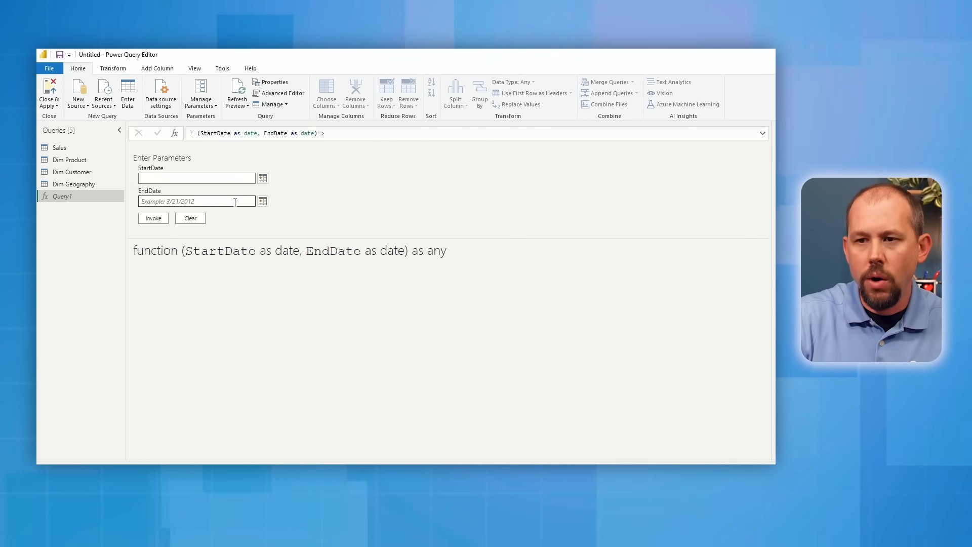
{"action": "type", "text": "1/1/"}
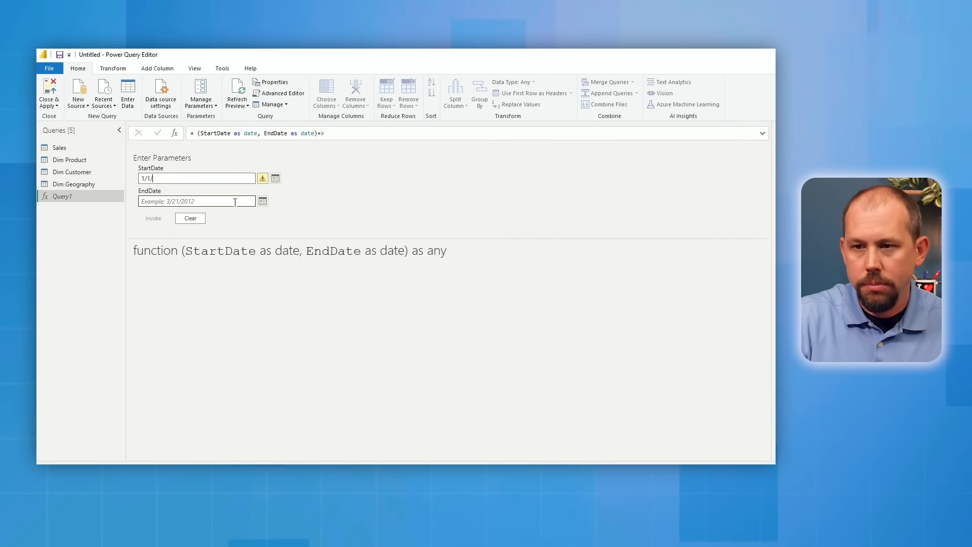
{"action": "type", "text": "2011"}
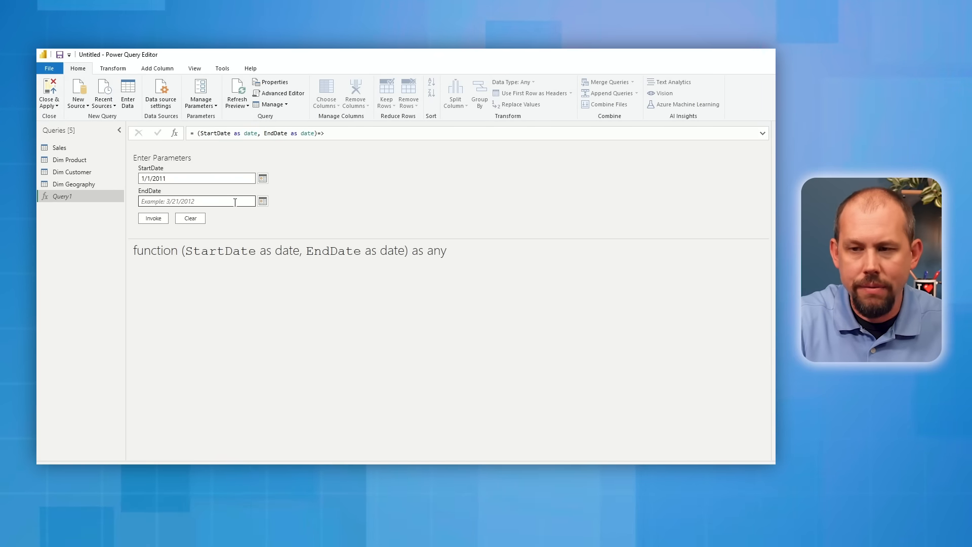
{"action": "left_click", "coordinate": [235, 203]}
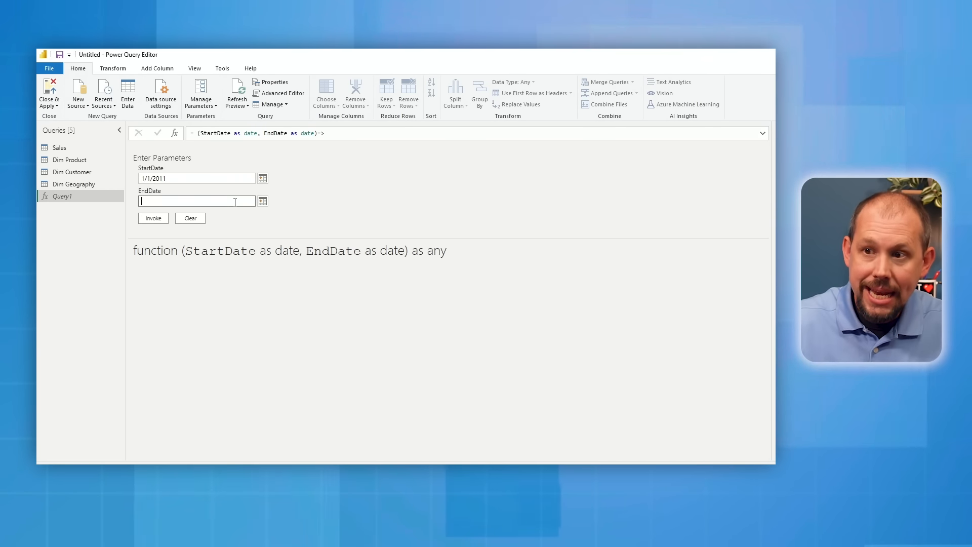
{"action": "type", "text": "12/"}
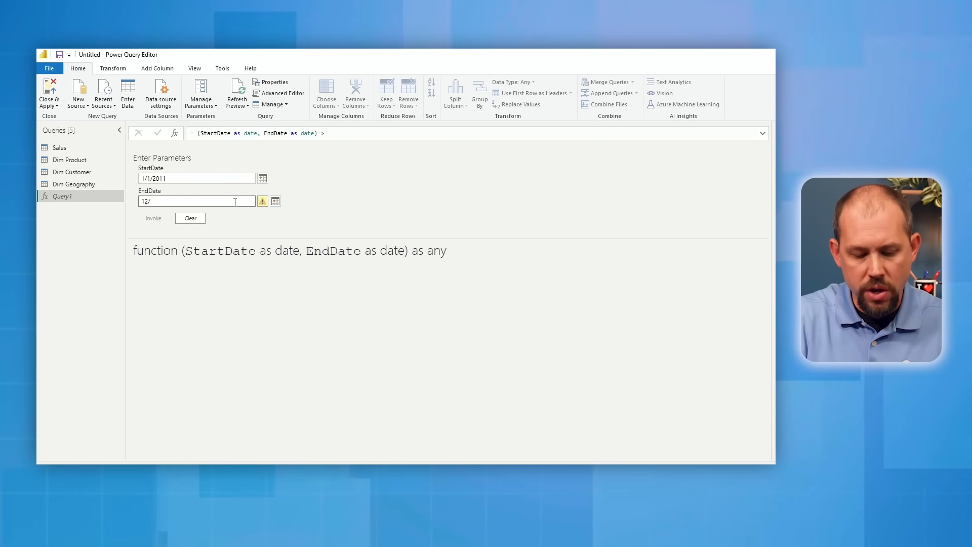
{"action": "type", "text": "31/2024"}
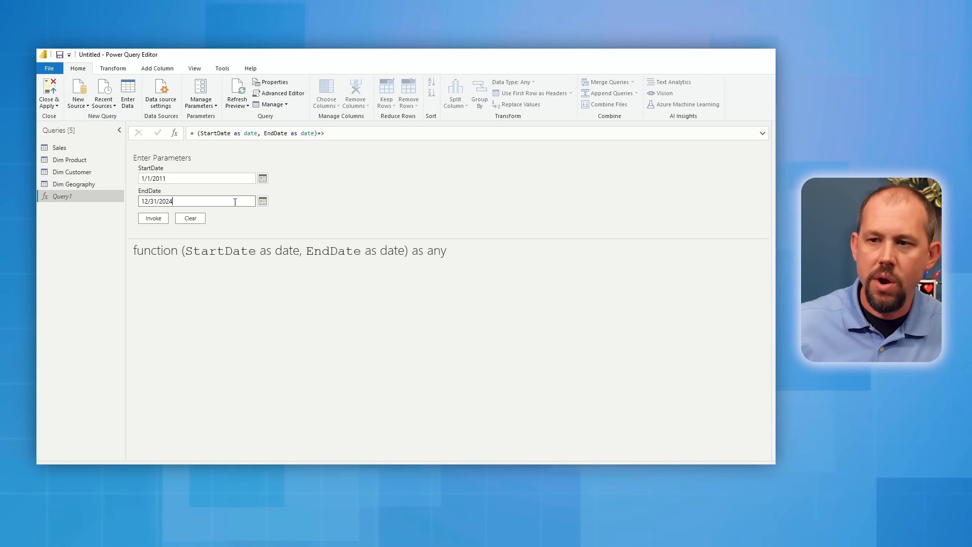
{"action": "left_click", "coordinate": [153, 219]}
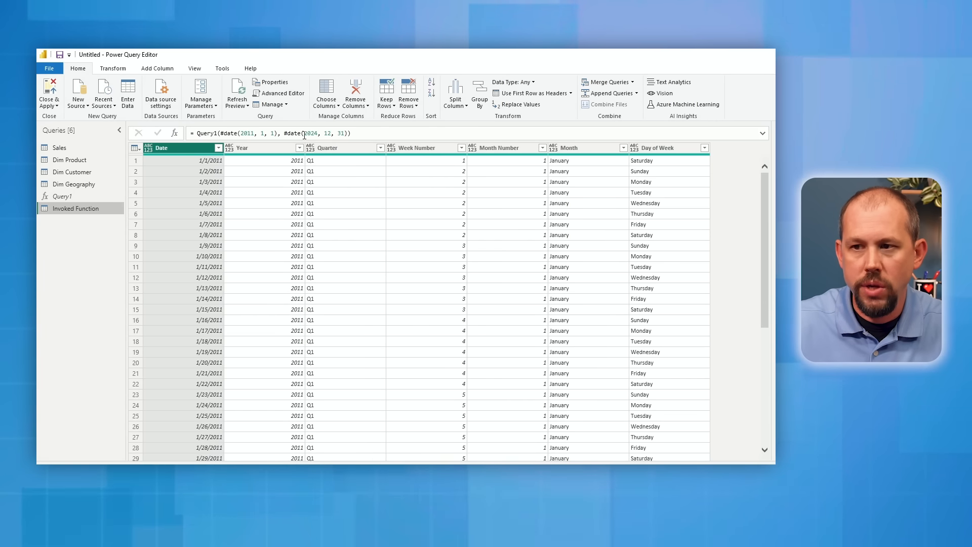
Rename the Invoked Function query as "Dim Date"
{"action": "left_click", "coordinate": [370, 140]}
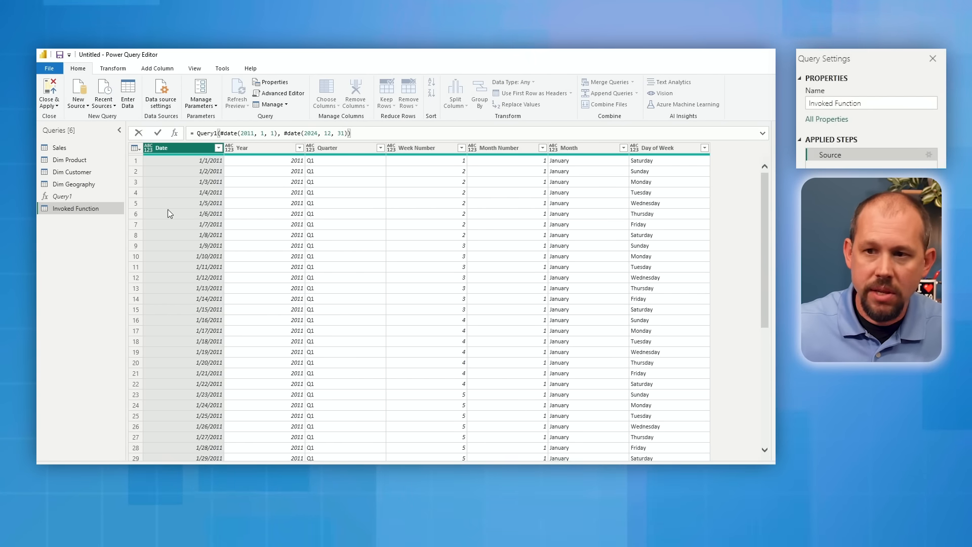
{"action": "left_click_drag", "start_coordinate": [882, 102], "coordinate": [803, 107]}
{"action": "type", "text": "Dim Date"}
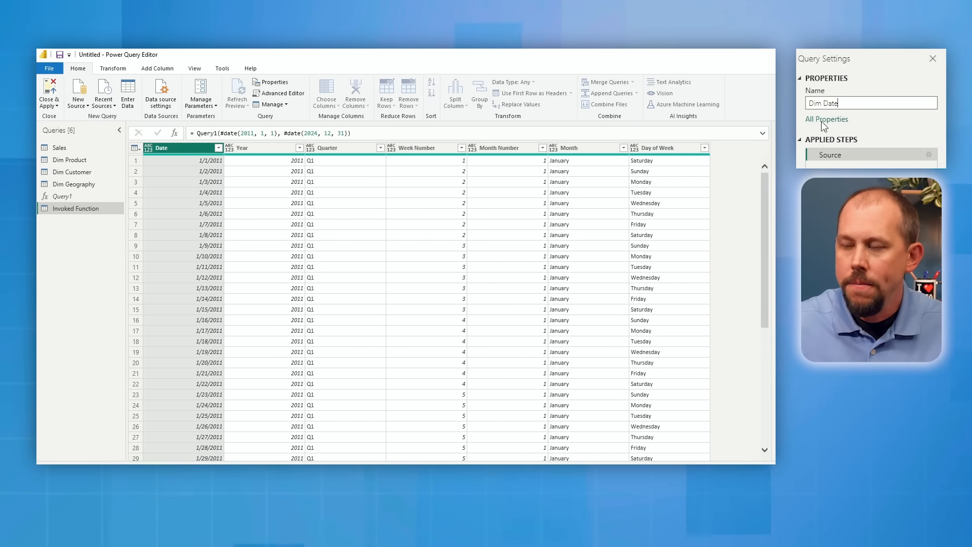
{"action": "key", "text": "Return"}
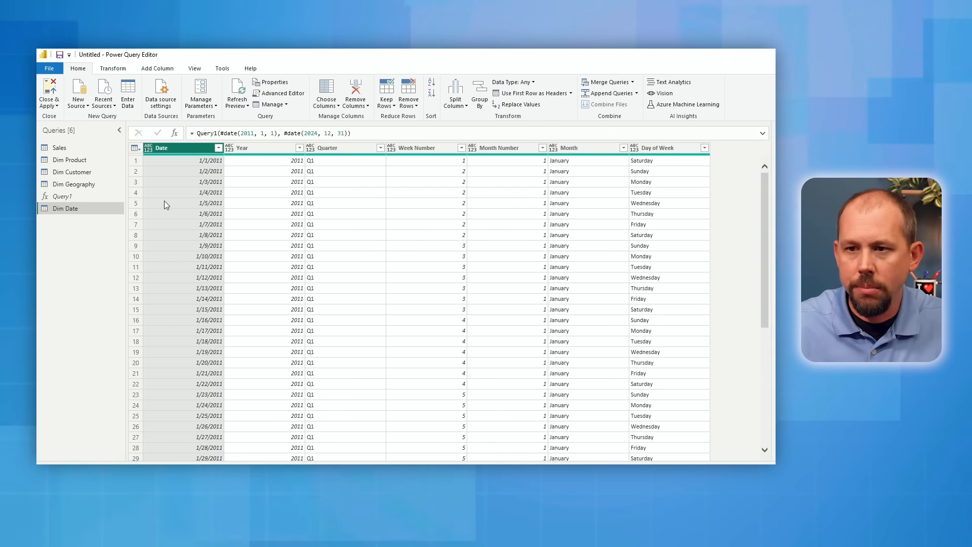
Set the Date column's data type to Date and the Year column's to Whole Number in Dim Date
{"action": "left_click", "coordinate": [149, 150]}
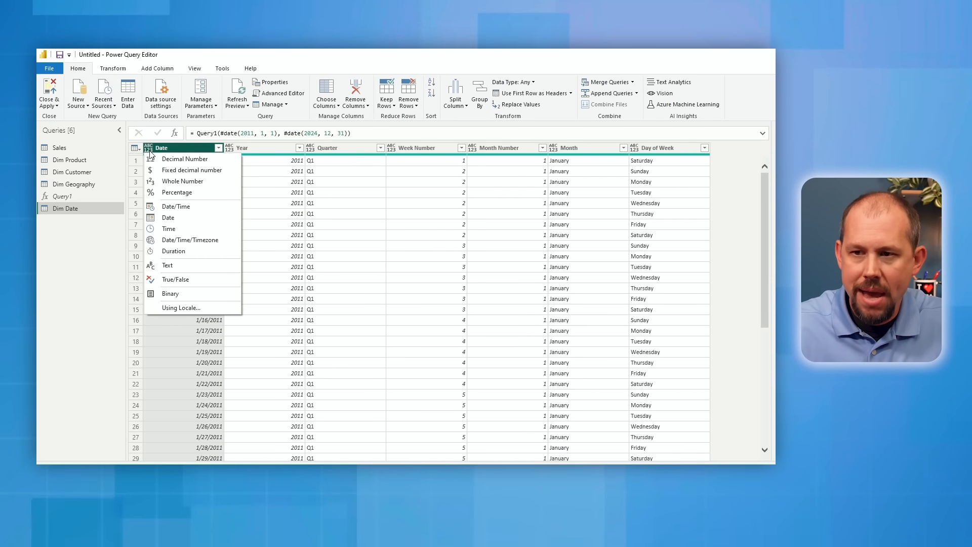
{"action": "left_click", "coordinate": [168, 218]}
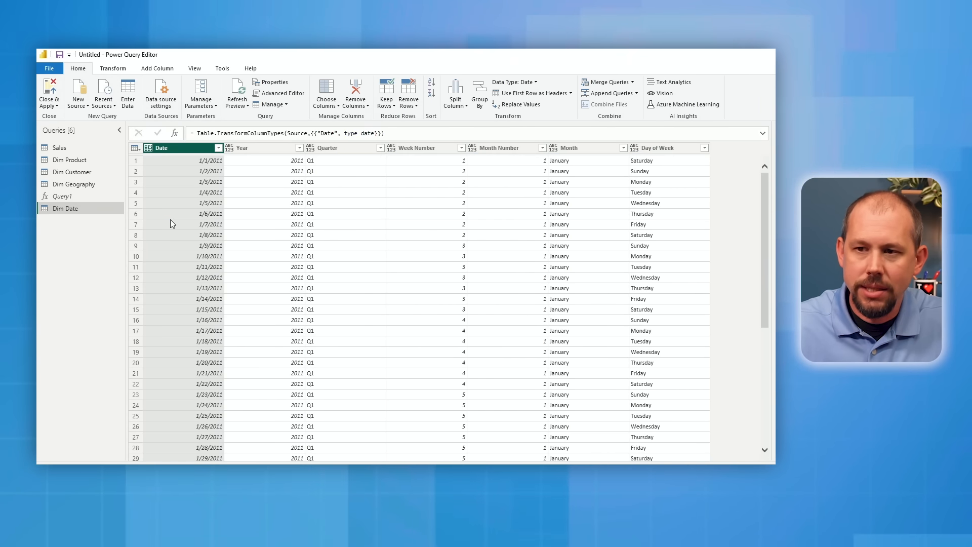
{"action": "left_click", "coordinate": [233, 152]}
{"action": "left_click", "coordinate": [231, 149]}
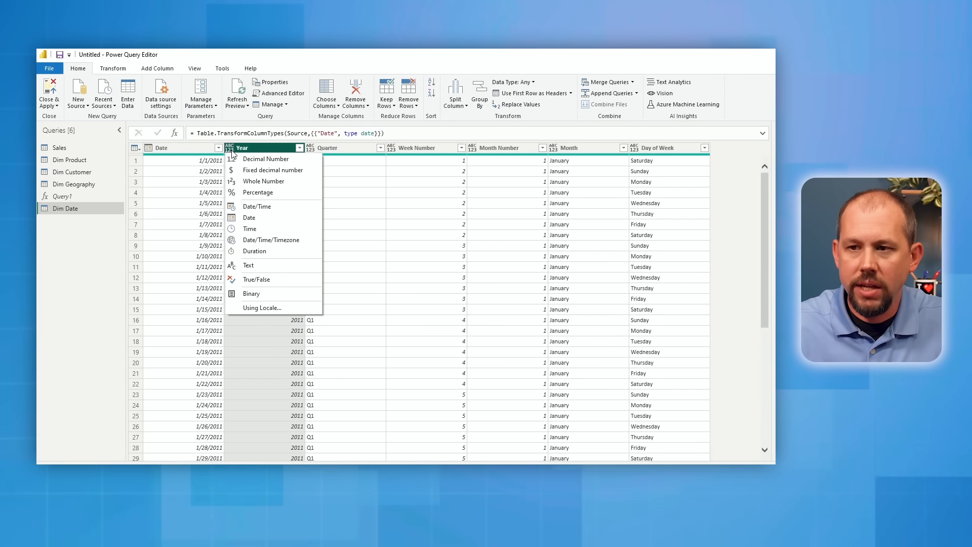
{"action": "left_click", "coordinate": [245, 183]}
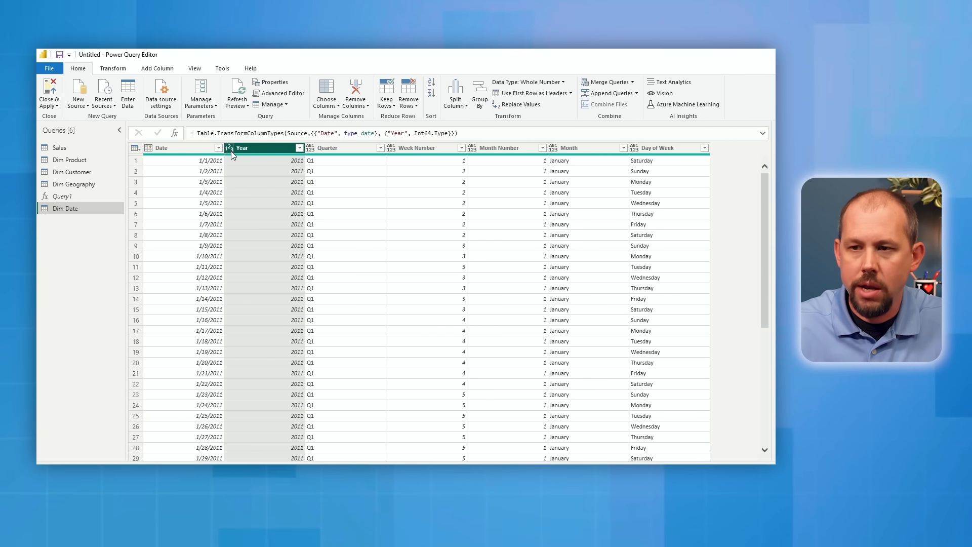
Set the Quarter column's data type to Text and the Week Number and Month Number columns to Whole Number
{"action": "left_click", "coordinate": [311, 149]}
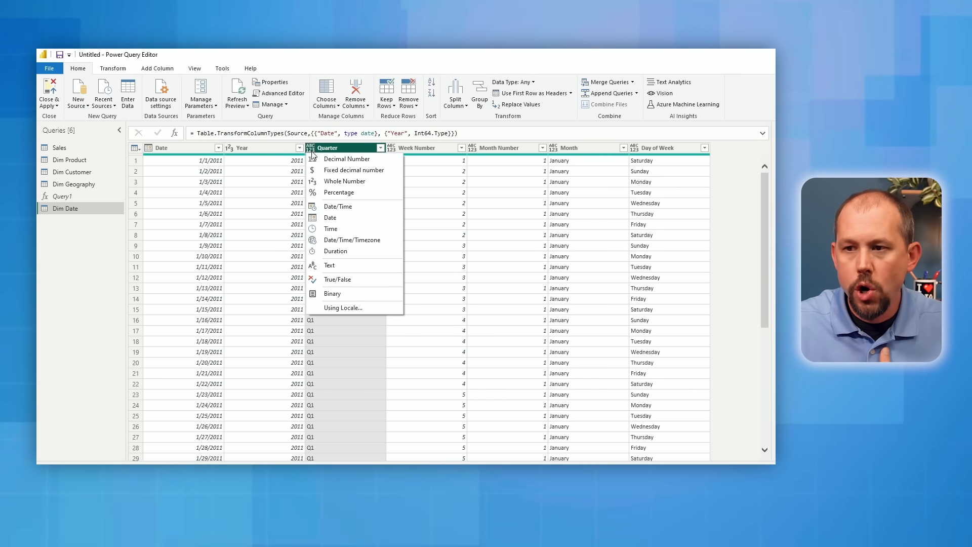
{"action": "left_click", "coordinate": [330, 265]}
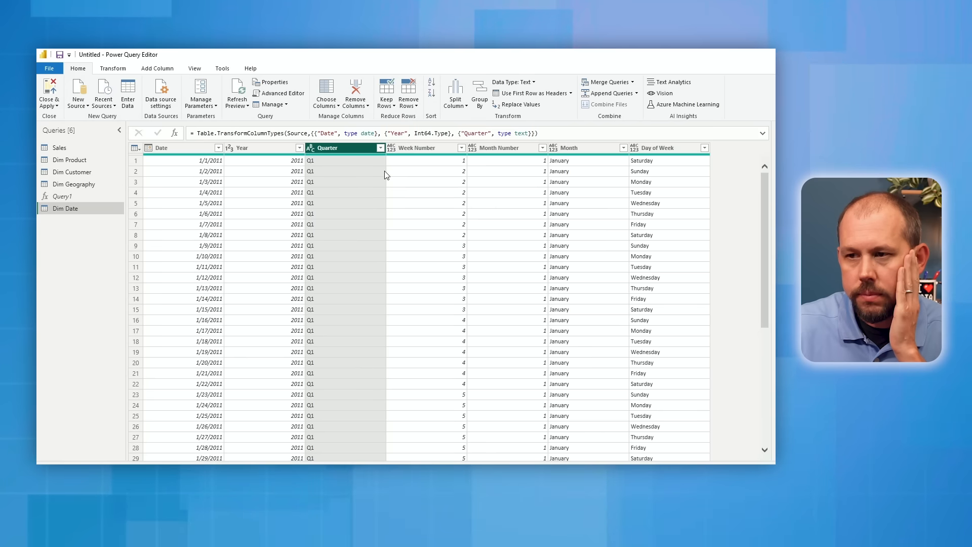
{"action": "left_click", "coordinate": [392, 149]}
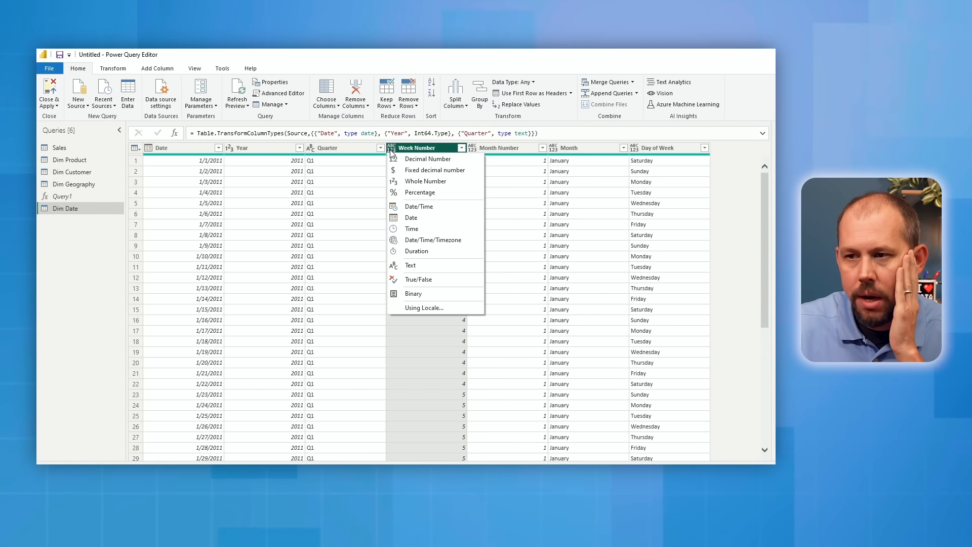
{"action": "left_click", "coordinate": [405, 181]}
{"action": "left_click", "coordinate": [472, 150]}
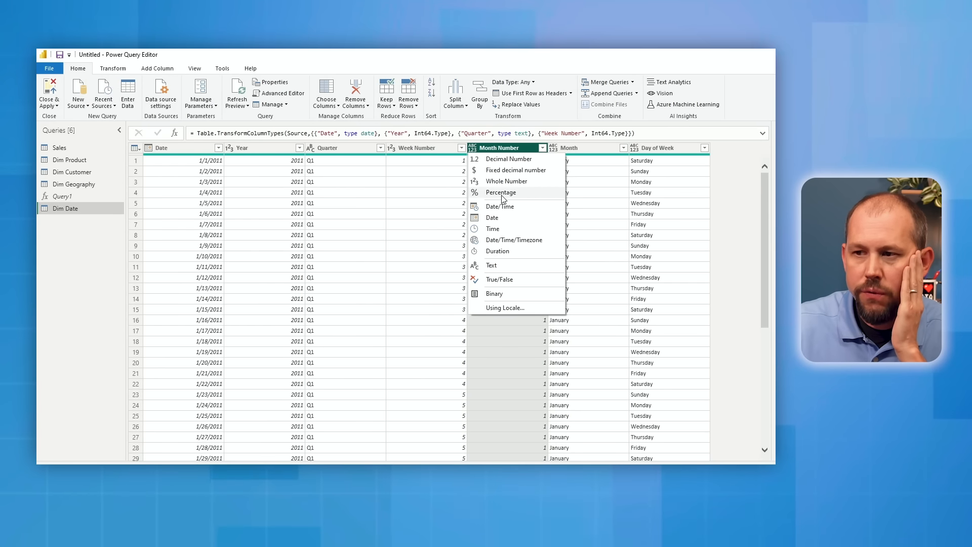
{"action": "left_click", "coordinate": [506, 181]}
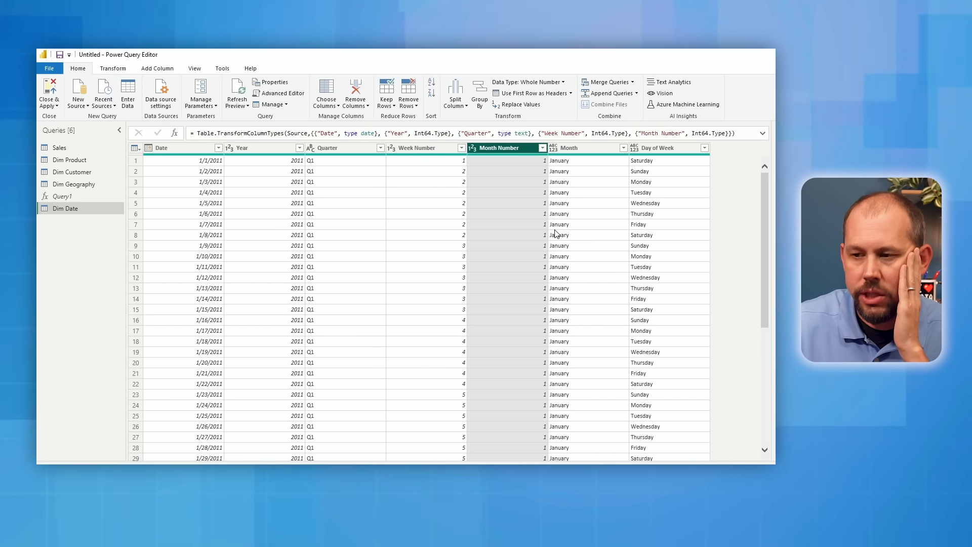
Set the data type of the Month and Day of Week columns to Text
{"action": "left_click", "coordinate": [555, 149]}
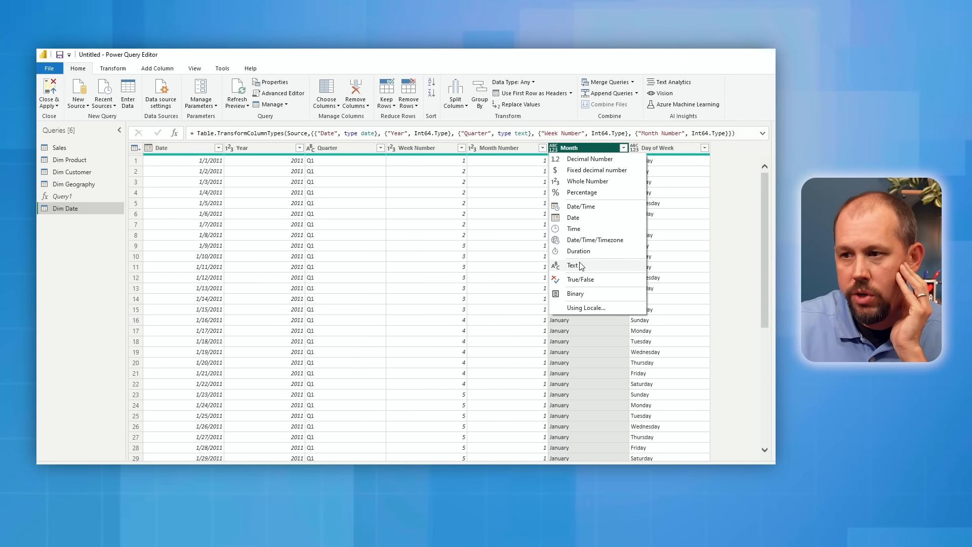
{"action": "left_click", "coordinate": [573, 265]}
{"action": "left_click", "coordinate": [635, 148]}
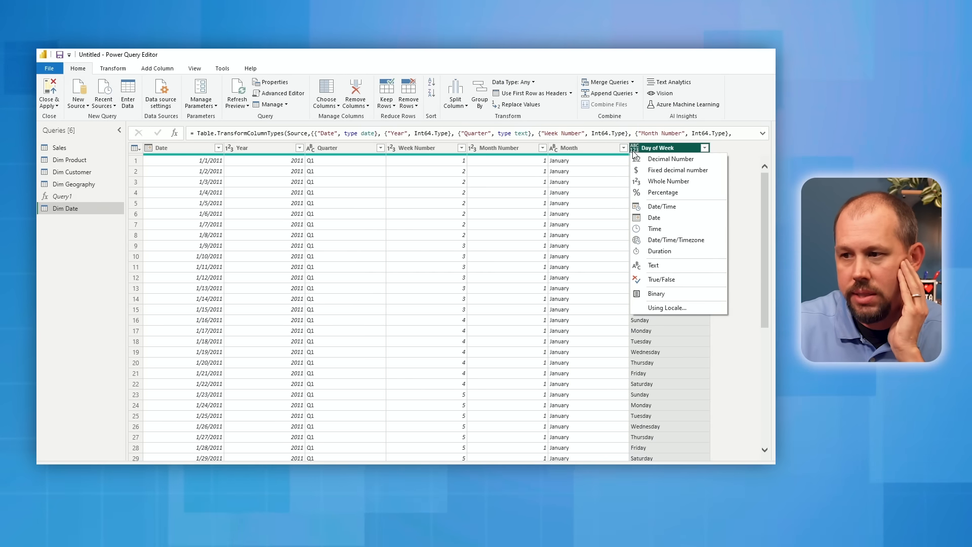
{"action": "left_click", "coordinate": [652, 265]}
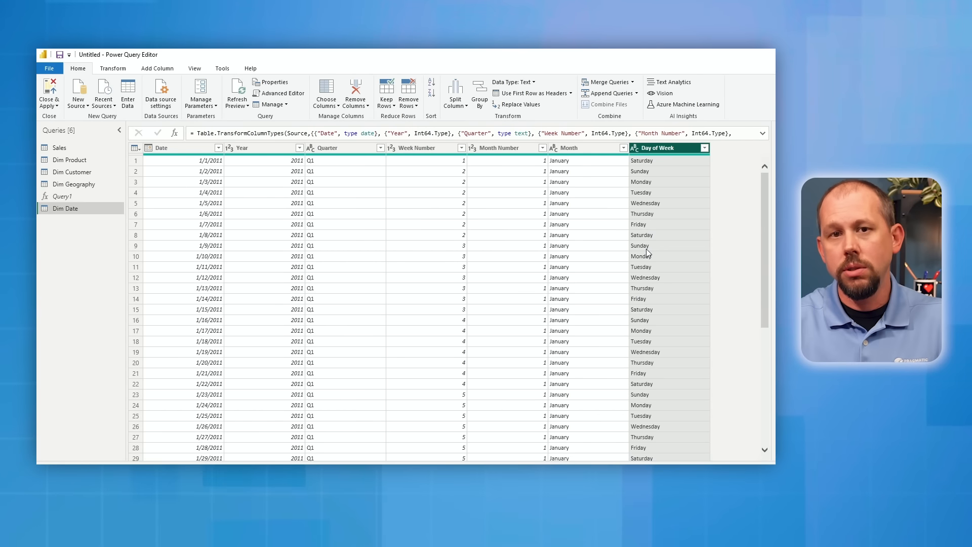
Change the Sales query's Date column to the Date data type, adding the conversion as a new step
{"action": "left_click", "coordinate": [50, 146]}
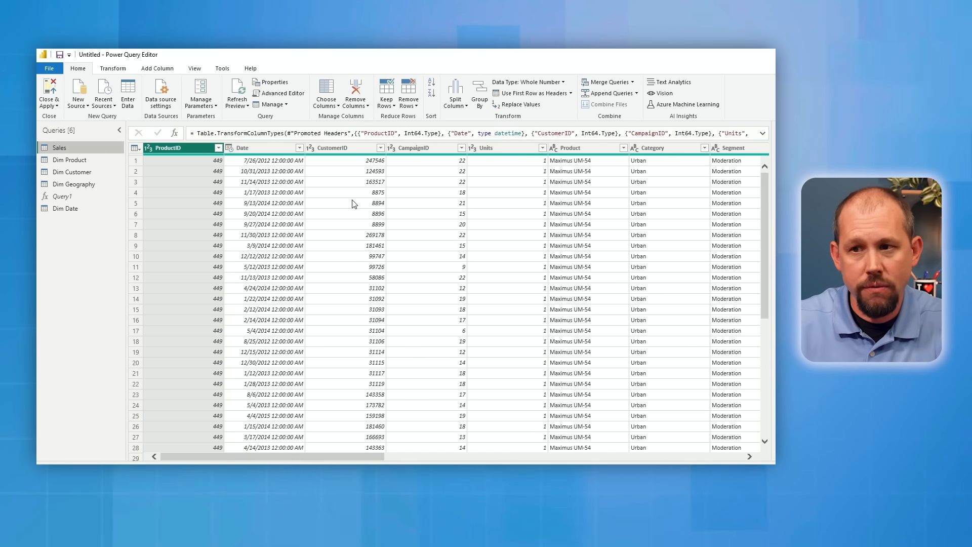
{"action": "left_click", "coordinate": [230, 148]}
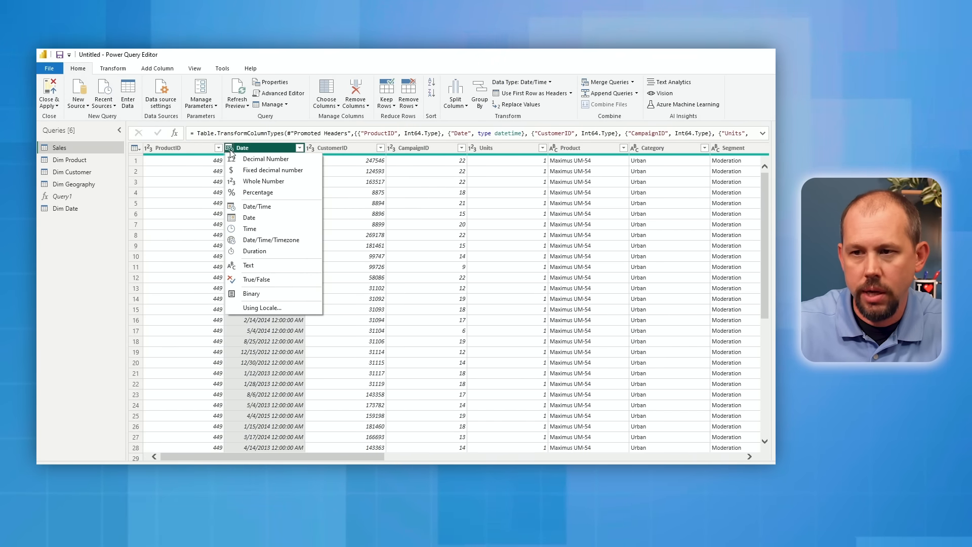
{"action": "left_click", "coordinate": [257, 148]}
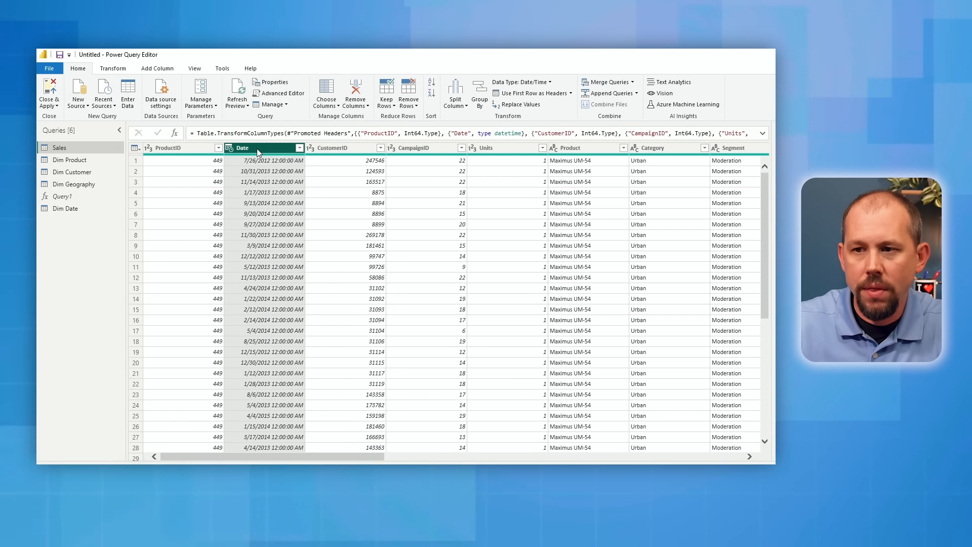
{"action": "left_click", "coordinate": [229, 149]}
{"action": "left_click", "coordinate": [257, 218]}
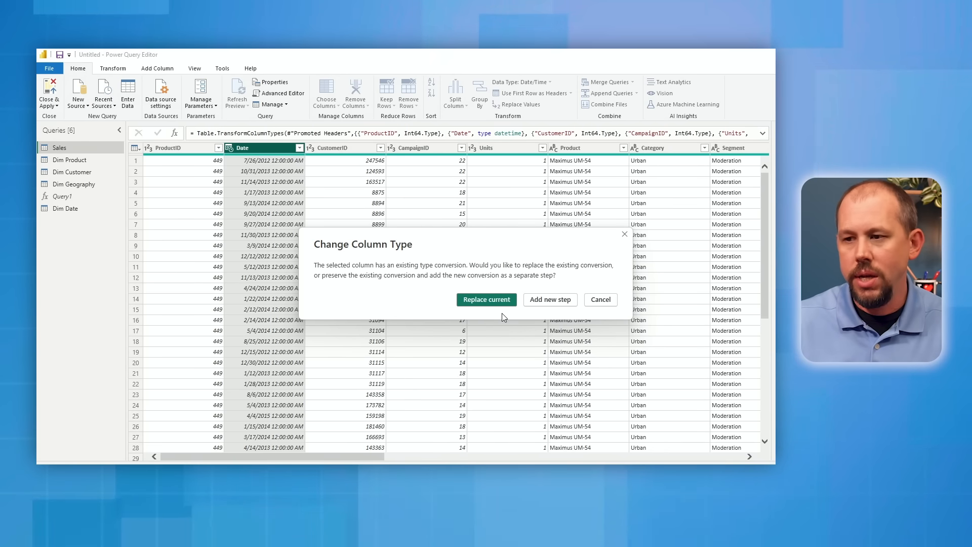
{"action": "left_click", "coordinate": [551, 300]}
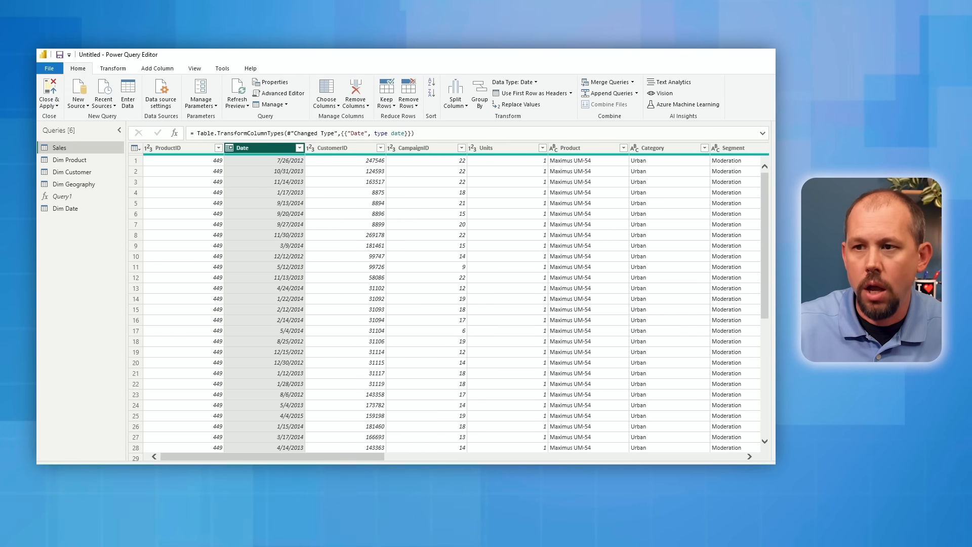
Choose the columns to keep in Sales, excluding Product, Category and Segment
{"action": "left_click", "coordinate": [327, 94]}
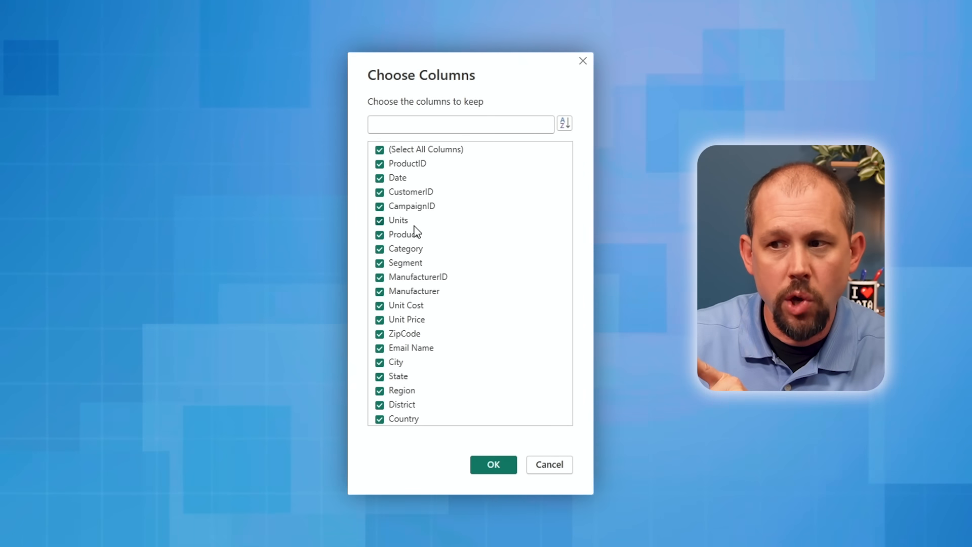
{"action": "left_click", "coordinate": [379, 235]}
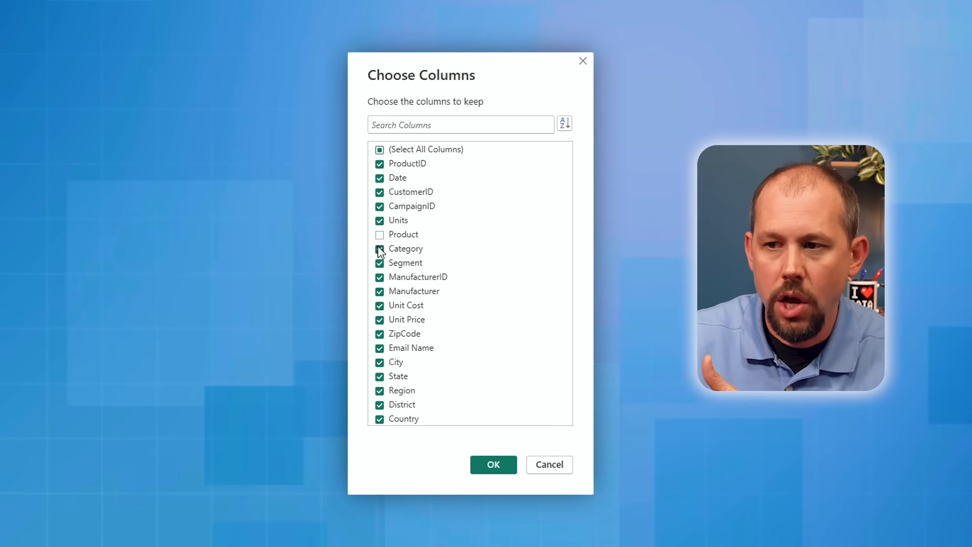
{"action": "left_click", "coordinate": [380, 250]}
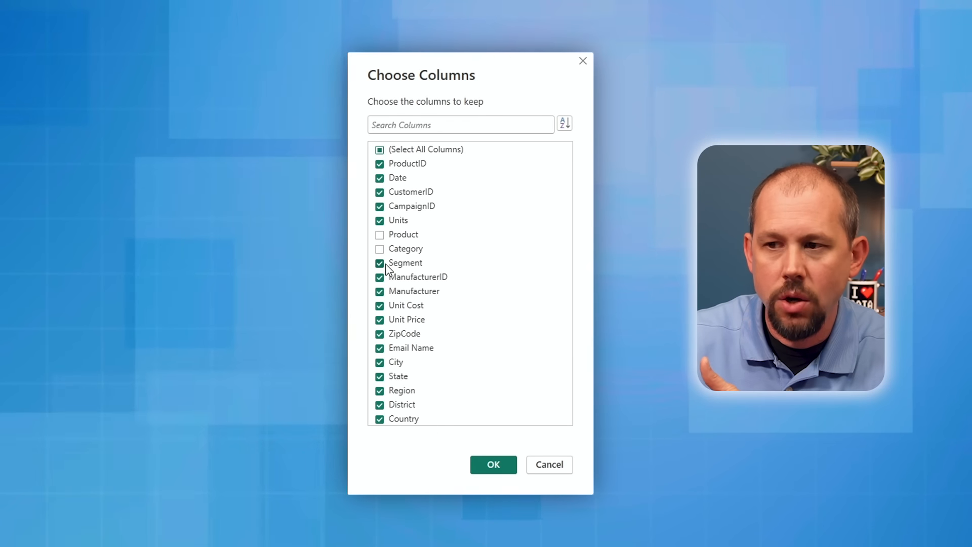
{"action": "left_click", "coordinate": [384, 263]}
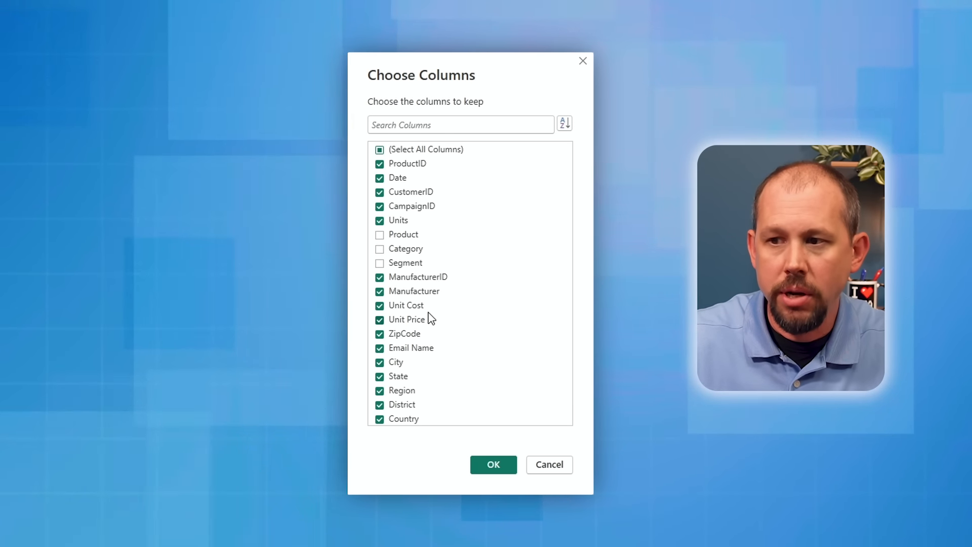
Exclude ZipCode, Email Name, City, State, Region, District and Country as well, and apply the column selection to Sales
{"action": "left_click", "coordinate": [381, 336]}
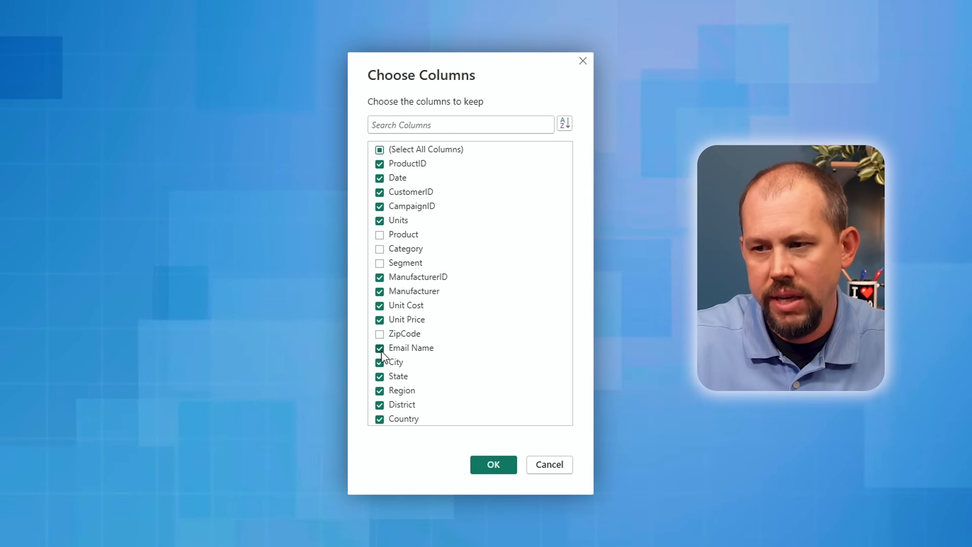
{"action": "left_click", "coordinate": [380, 349]}
{"action": "left_click", "coordinate": [380, 362]}
{"action": "left_click", "coordinate": [380, 377]}
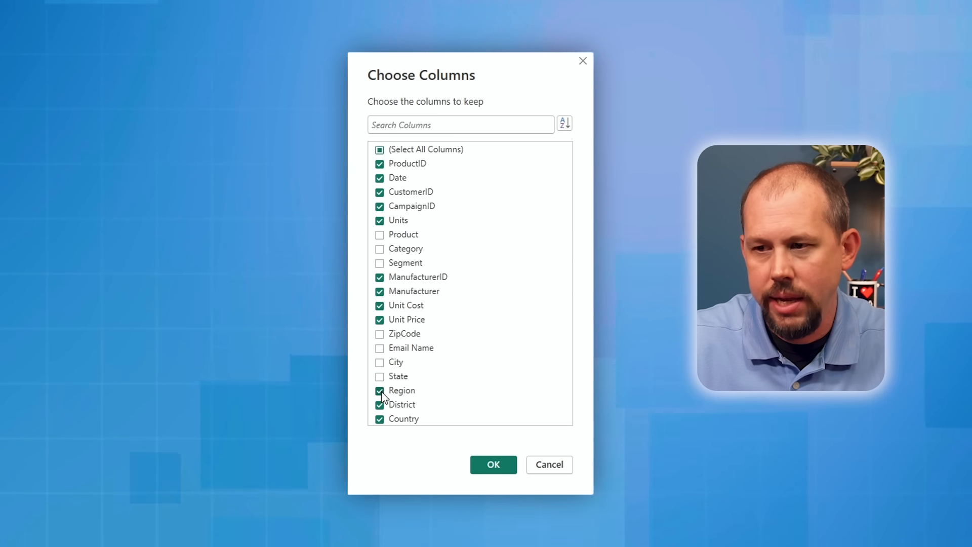
{"action": "left_click", "coordinate": [379, 391]}
{"action": "left_click", "coordinate": [380, 405]}
{"action": "left_click", "coordinate": [380, 420]}
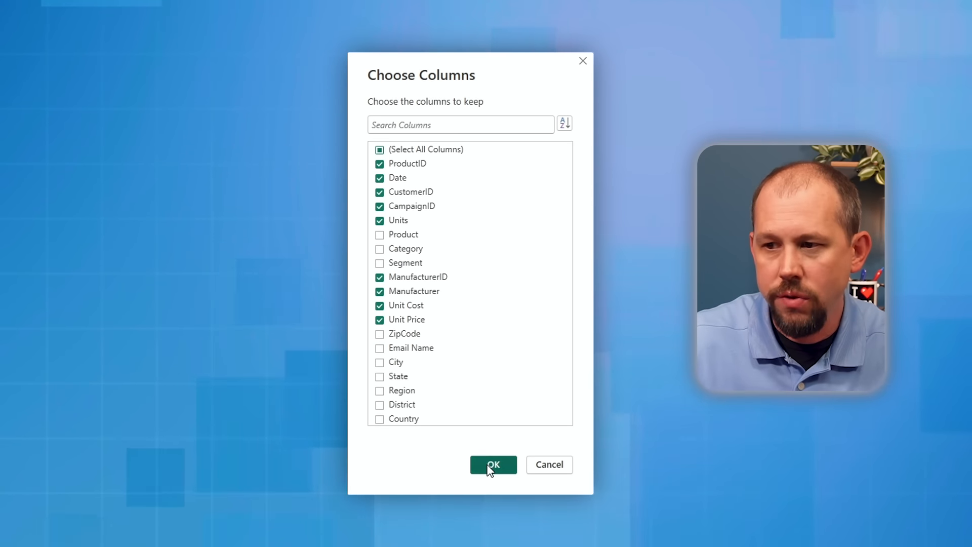
{"action": "left_click", "coordinate": [490, 462]}
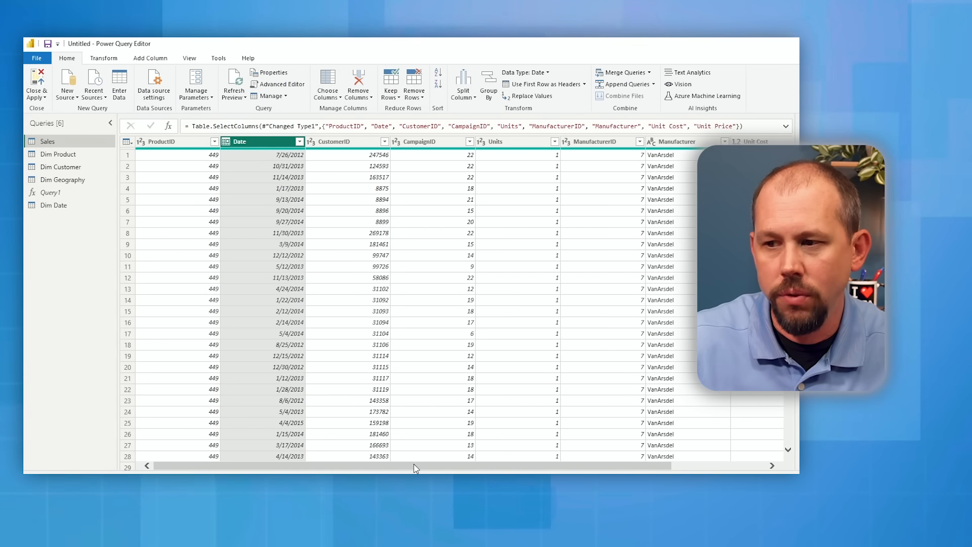
{"action": "left_click_drag", "start_coordinate": [414, 464], "coordinate": [508, 464]}
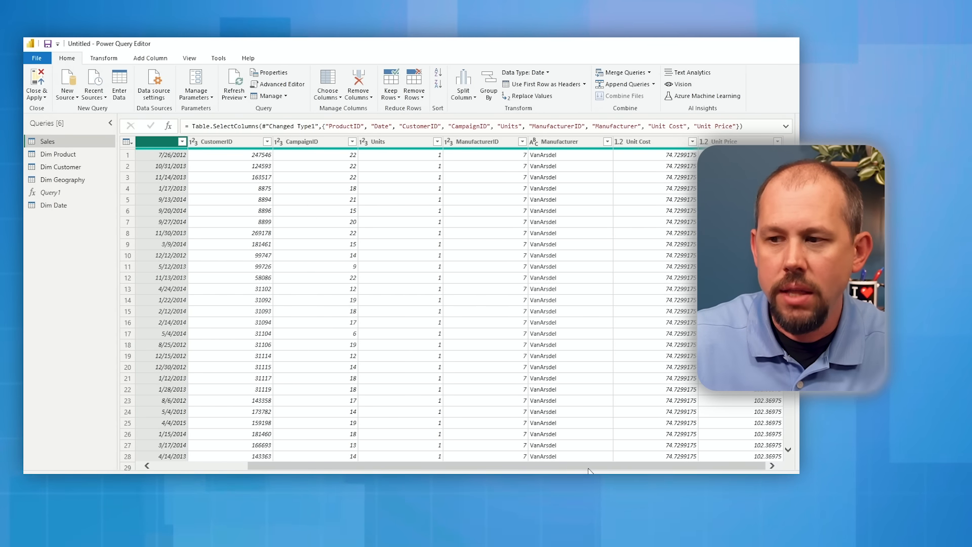
{"action": "left_click_drag", "start_coordinate": [568, 465], "coordinate": [472, 459]}
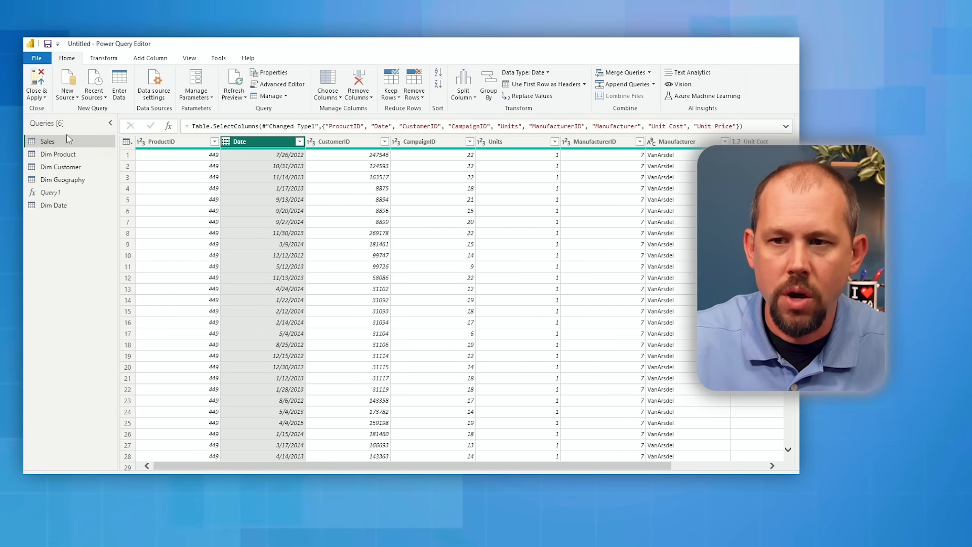
Save the file as "LWTN Data Modeling Demo" in the Data Modeling Student Files folder without applying the pending query changes
{"action": "left_click", "coordinate": [48, 45]}
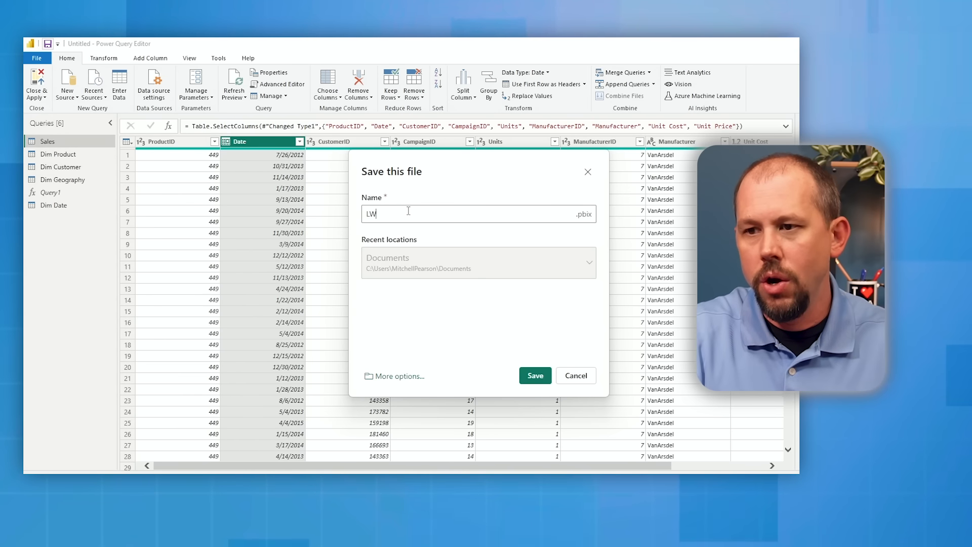
{"action": "type", "text": "Data Modeling Demo"}
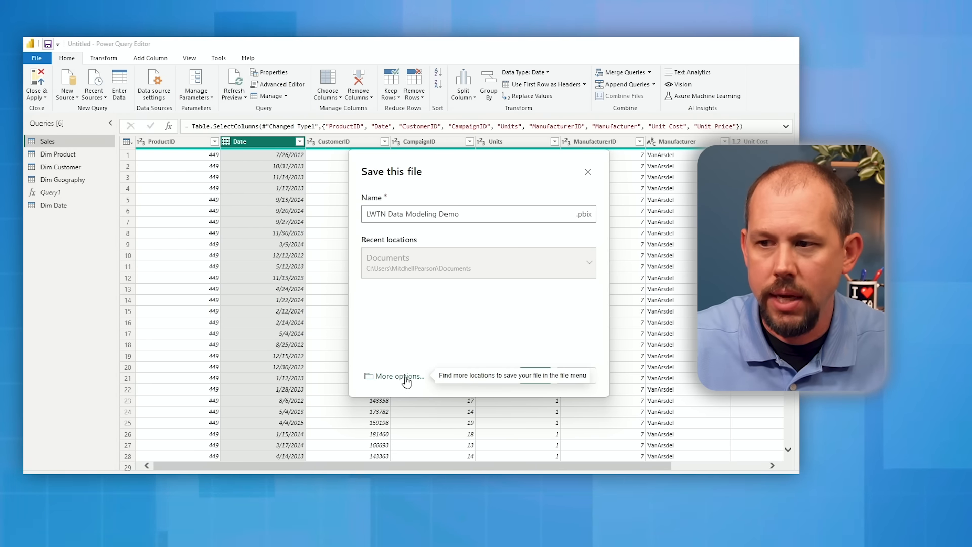
{"action": "left_click", "coordinate": [405, 377]}
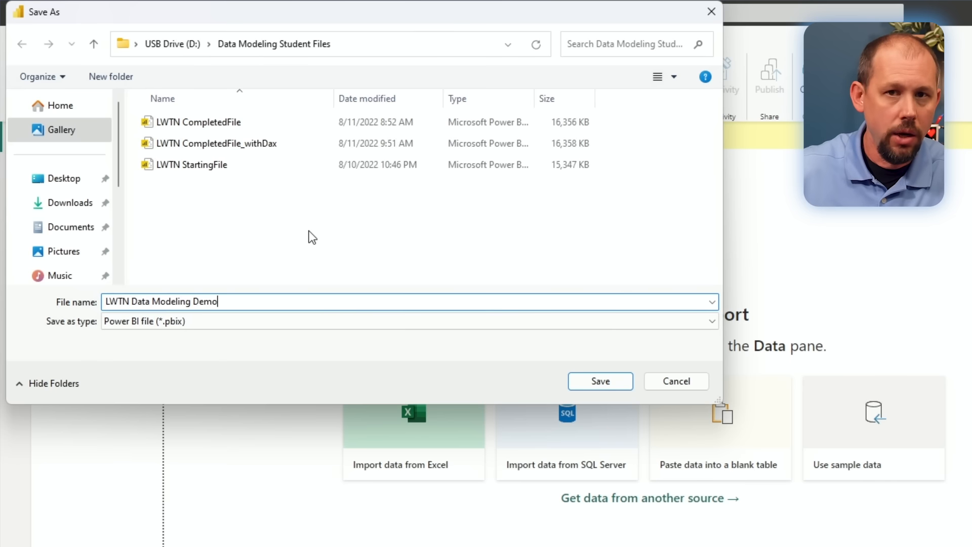
{"action": "left_click", "coordinate": [599, 384]}
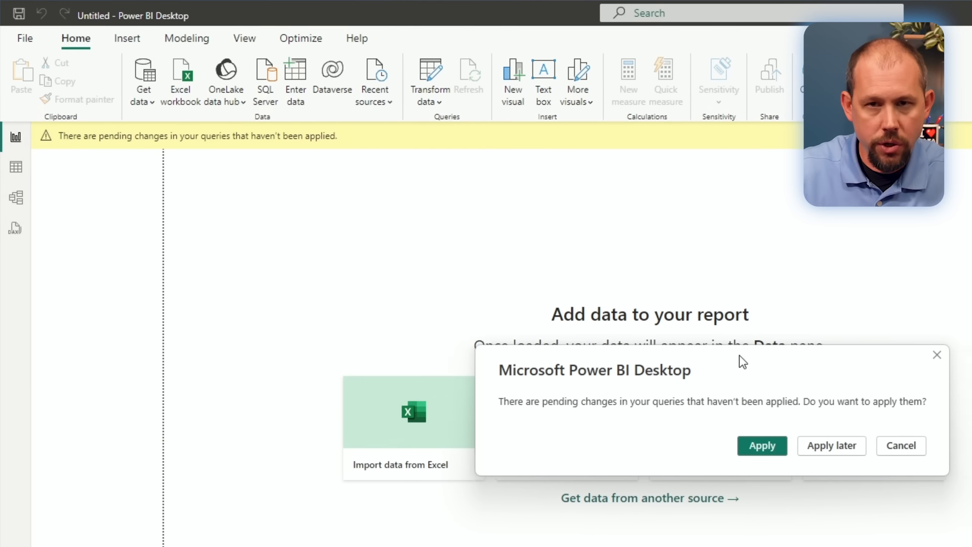
{"action": "left_click_drag", "start_coordinate": [740, 358], "coordinate": [653, 305]}
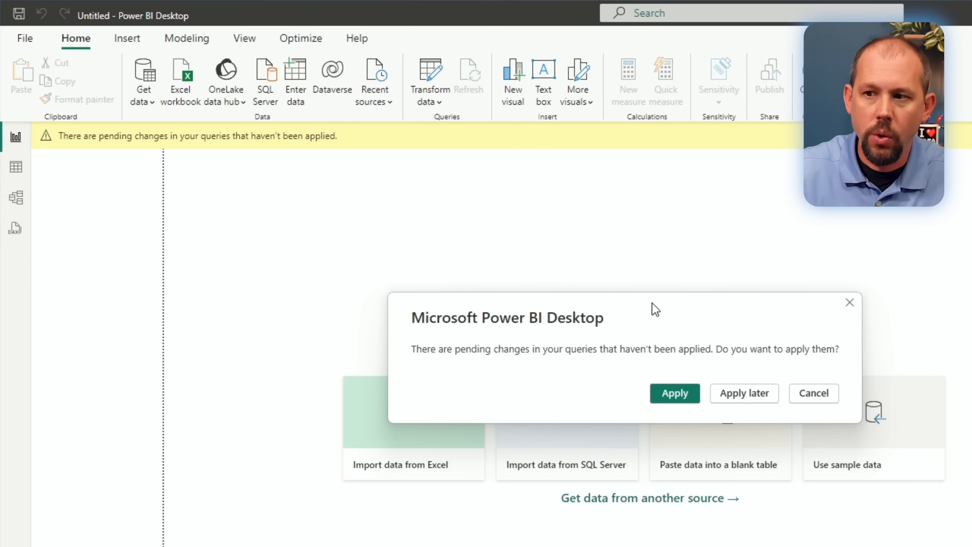
{"action": "left_click", "coordinate": [746, 397]}
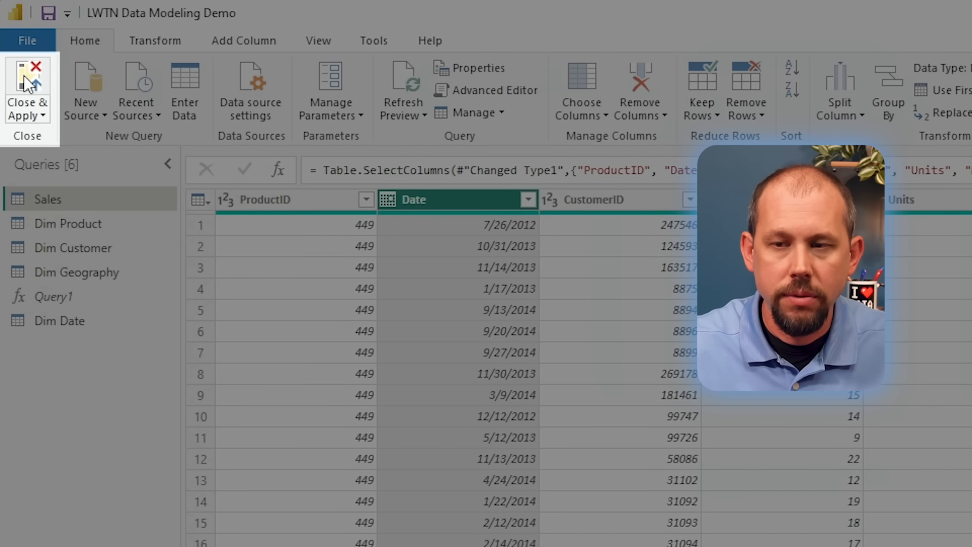
Close the query editor with its changes applied and switch to the model view
{"action": "left_click", "coordinate": [30, 86]}
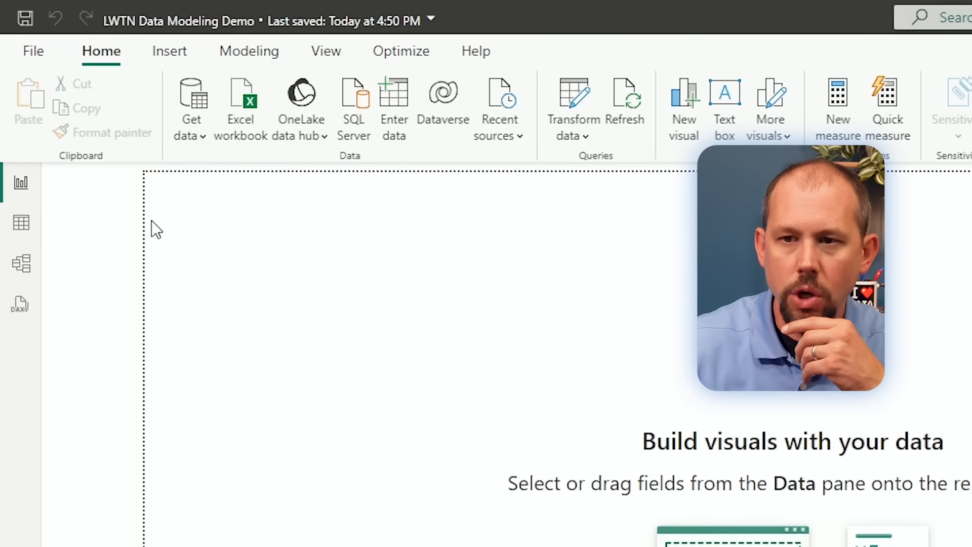
{"action": "left_click", "coordinate": [24, 266]}
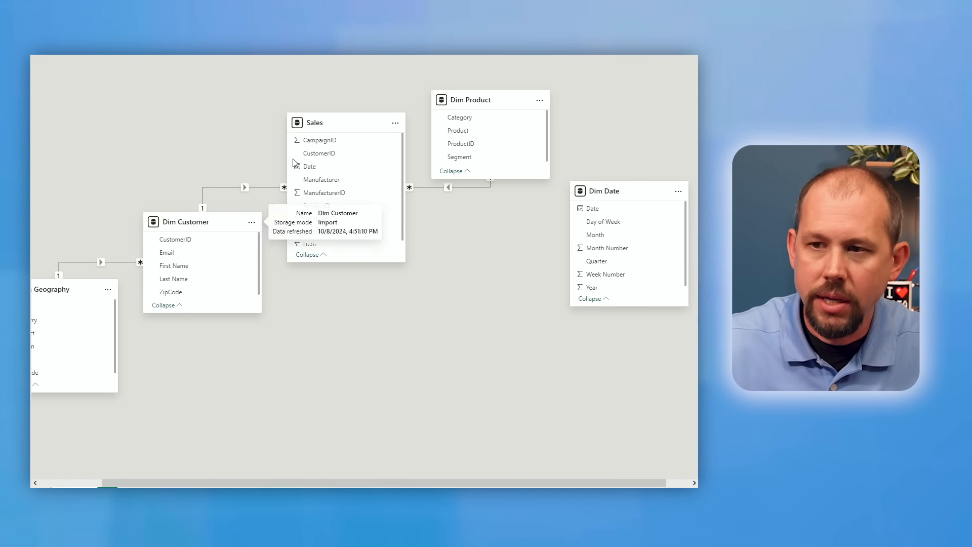
Arrange the model diagram around Sales, with Dim Customer and Dim Geography stepping up on one side and Dim Product above Dim Date on the other
{"action": "left_click_drag", "start_coordinate": [321, 125], "coordinate": [325, 229]}
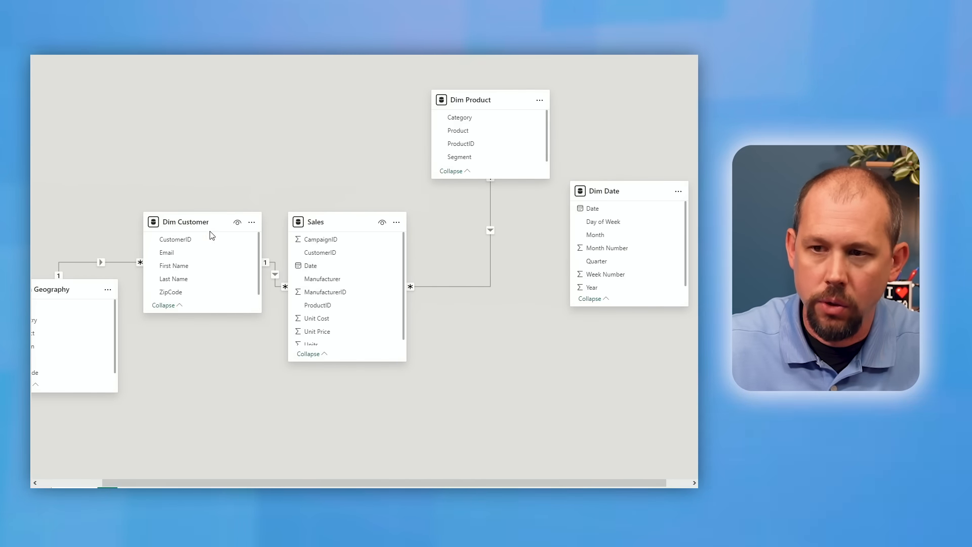
{"action": "left_click_drag", "start_coordinate": [213, 222], "coordinate": [216, 162]}
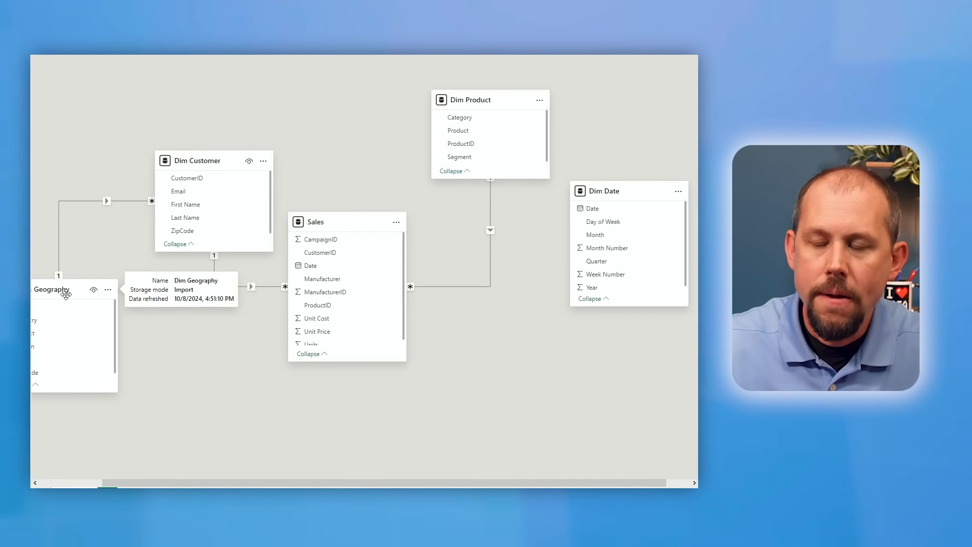
{"action": "left_click_drag", "start_coordinate": [66, 293], "coordinate": [90, 77]}
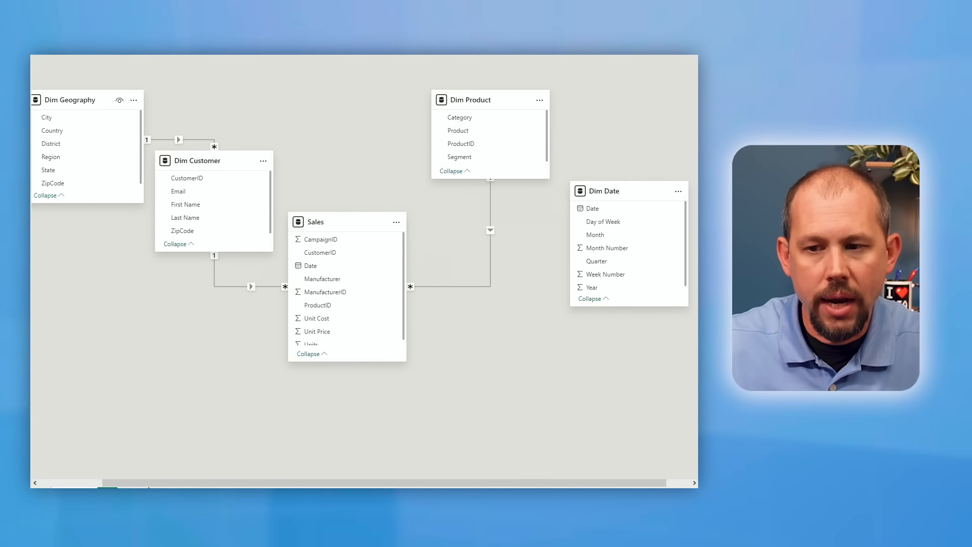
{"action": "left_click_drag", "start_coordinate": [147, 483], "coordinate": [82, 484]}
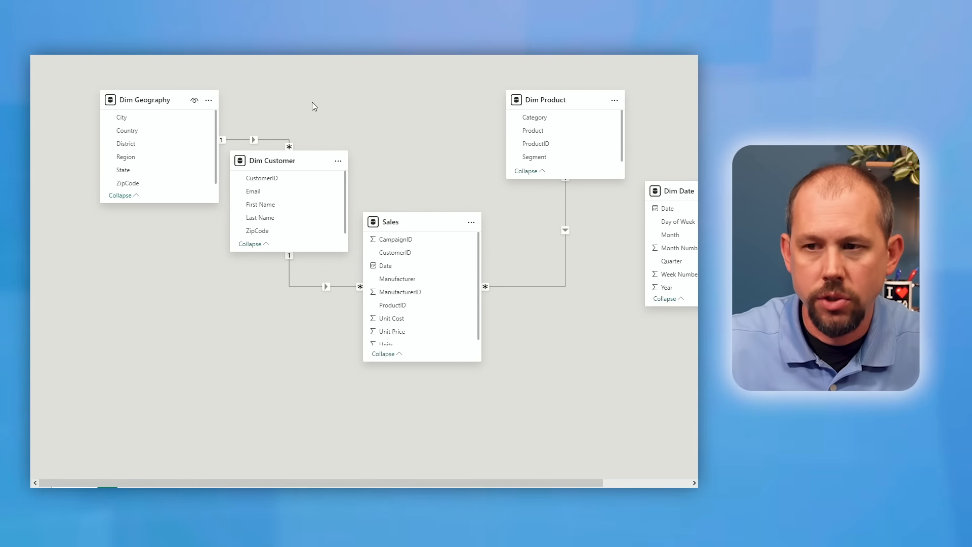
{"action": "left_click_drag", "start_coordinate": [280, 162], "coordinate": [280, 182]}
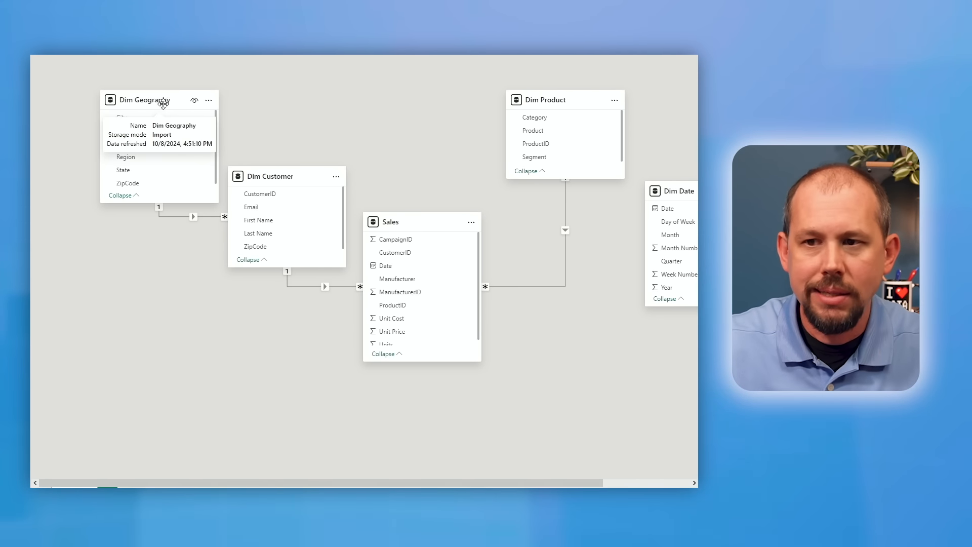
{"action": "mouse_move", "coordinate": [162, 102]}
{"action": "left_mouse_down"}
{"action": "mouse_move", "coordinate": [147, 102]}
{"action": "mouse_move", "coordinate": [159, 103]}
{"action": "left_mouse_up"}
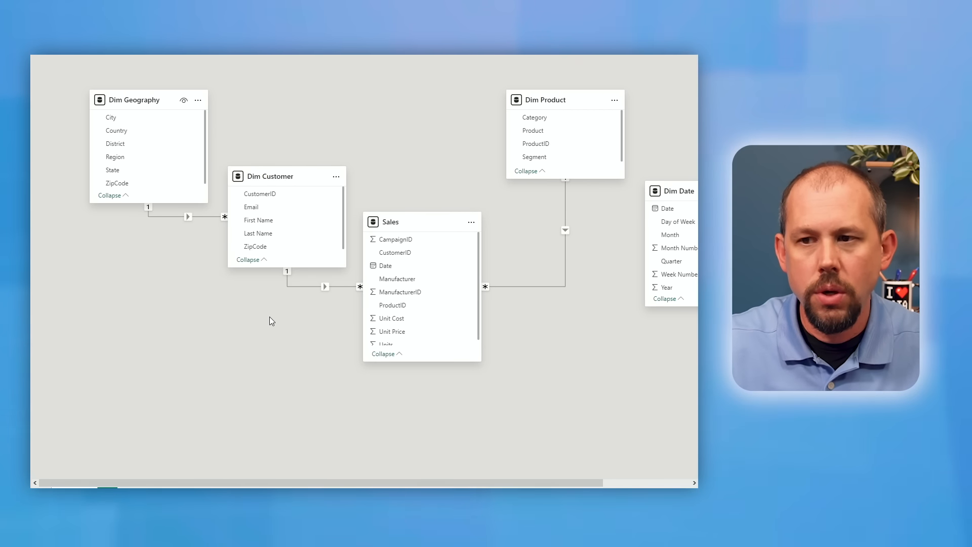
{"action": "left_click", "coordinate": [141, 103]}
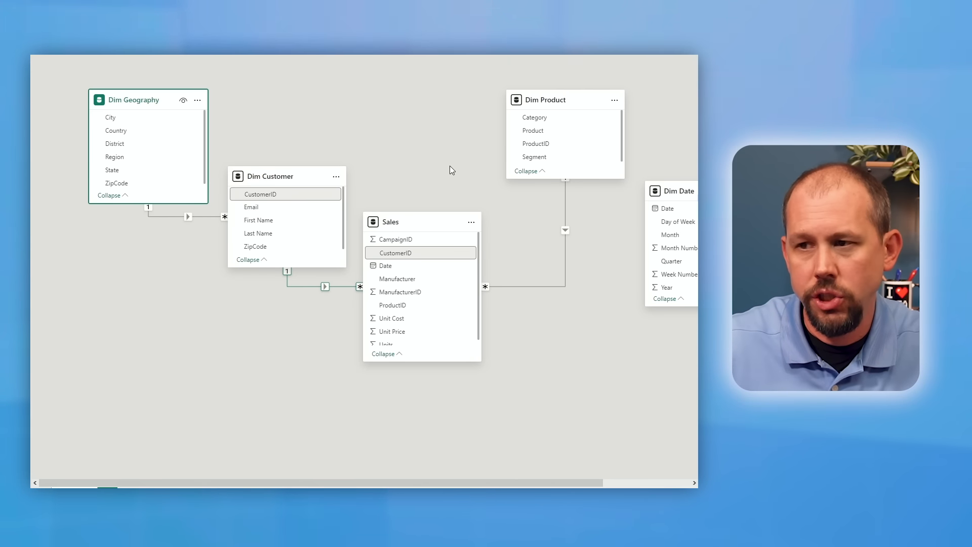
{"action": "left_click_drag", "start_coordinate": [571, 103], "coordinate": [566, 153]}
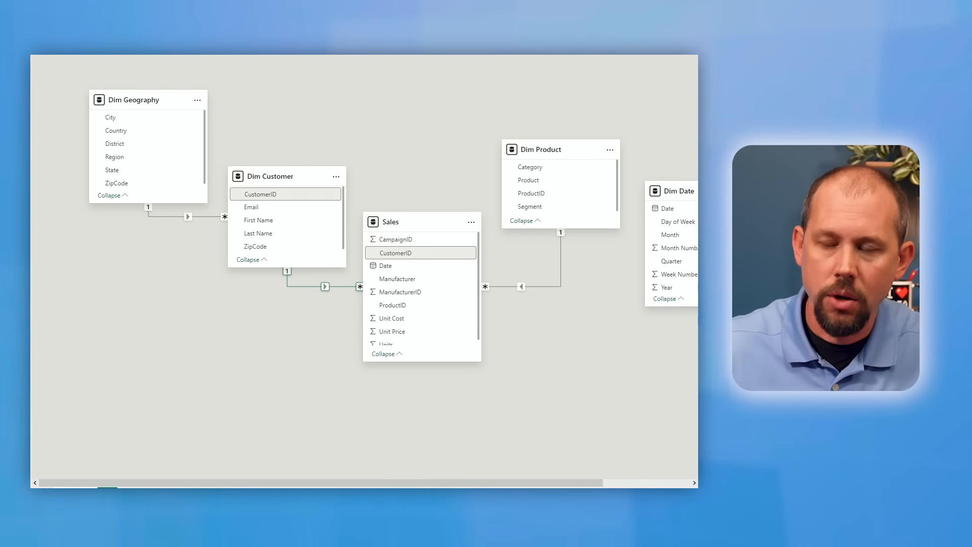
{"action": "left_click_drag", "start_coordinate": [666, 192], "coordinate": [551, 368]}
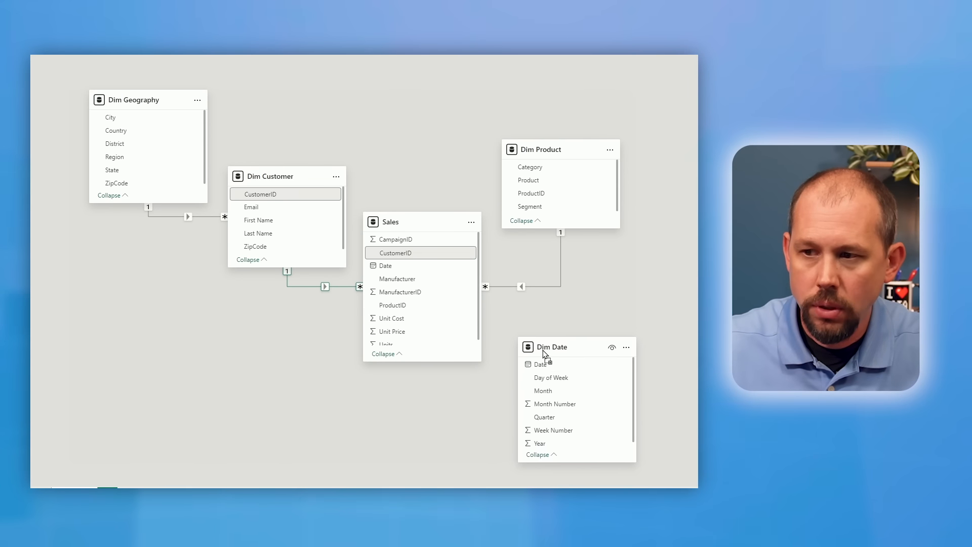
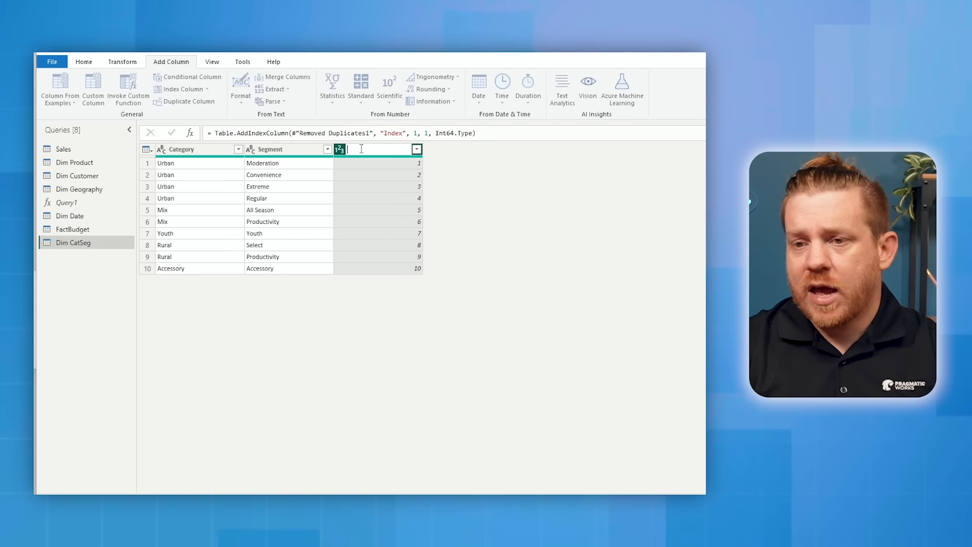
Rename the index column of Dim CatSeg as CatSegKey
{"action": "type", "text": "CatS"}
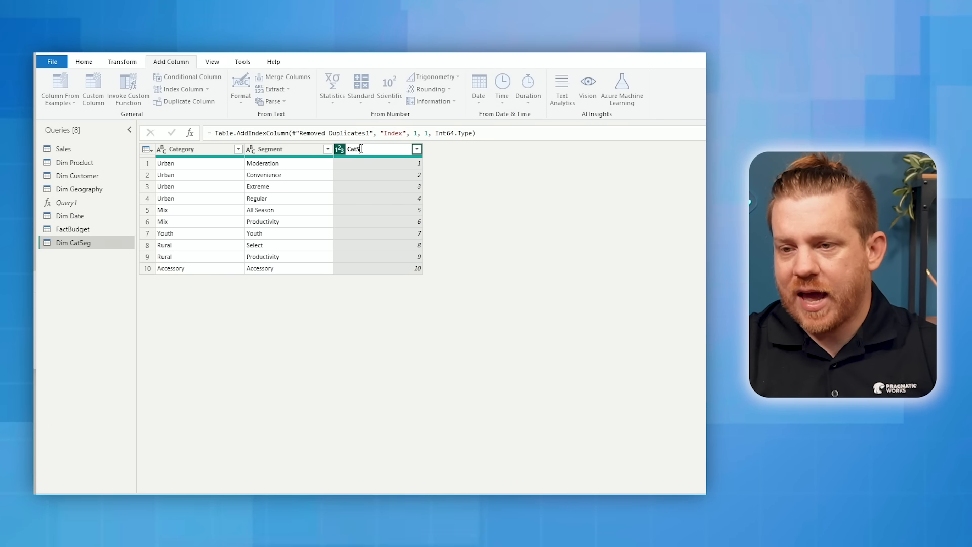
{"action": "type", "text": "egKey"}
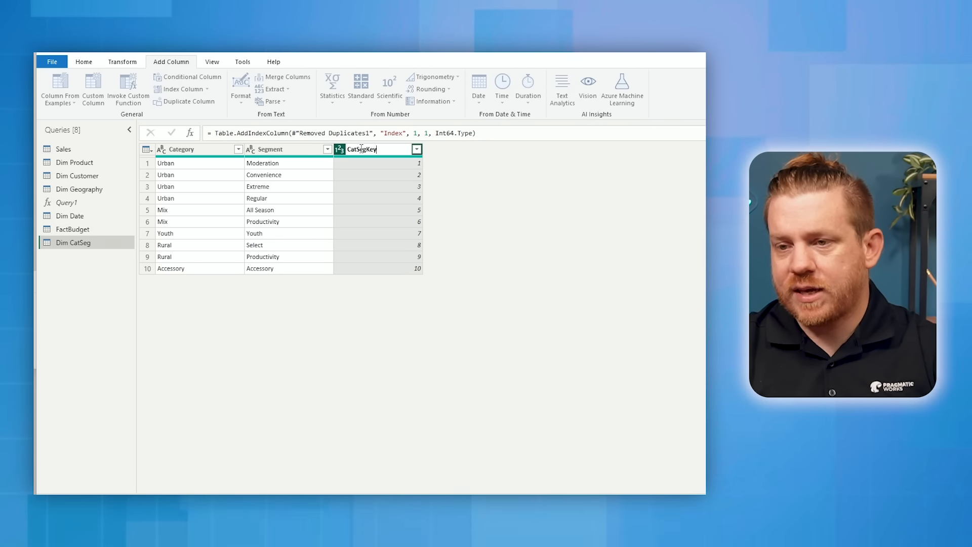
{"action": "key", "text": "Return"}
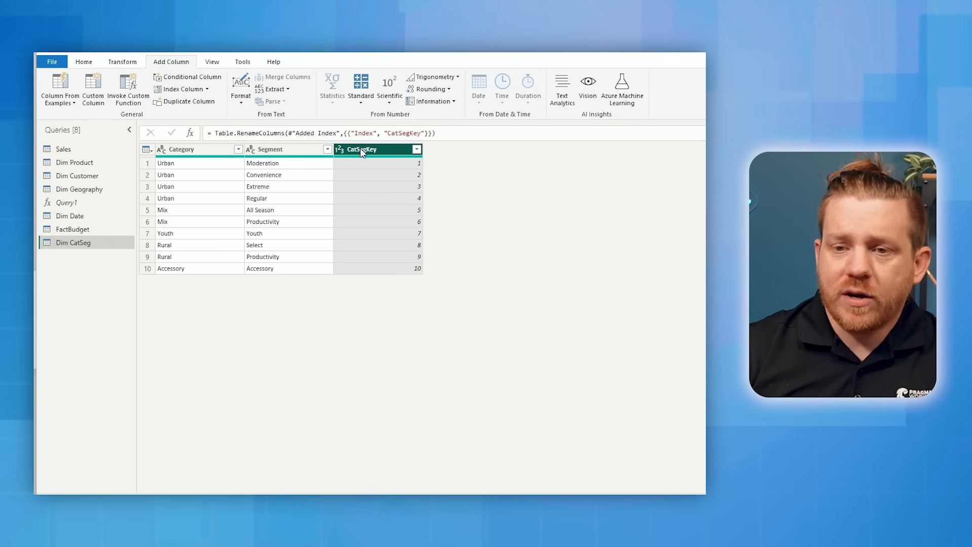
Merge Dim CatSeg into the FactBudget query with a left outer join, matching on Category and Segment in both tables
{"action": "left_click", "coordinate": [75, 230]}
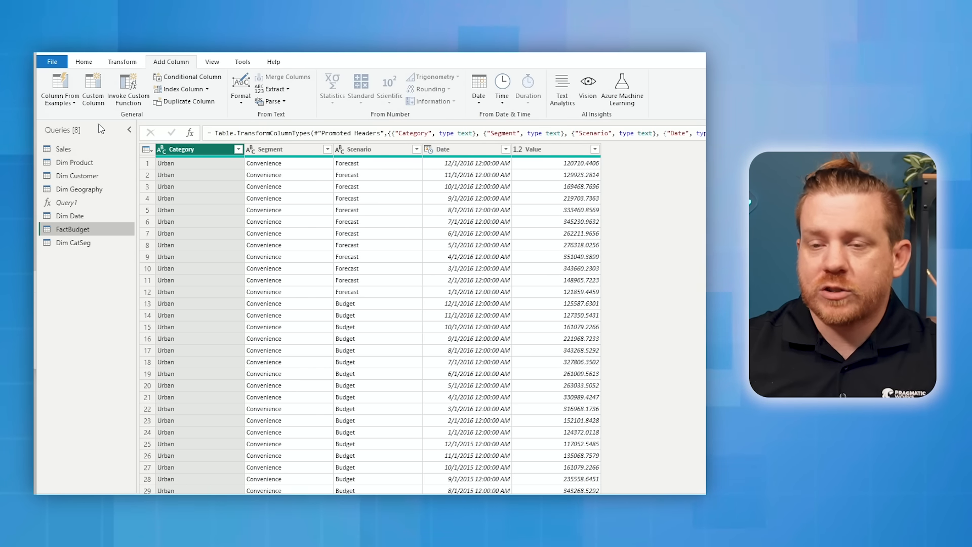
{"action": "left_click", "coordinate": [84, 62]}
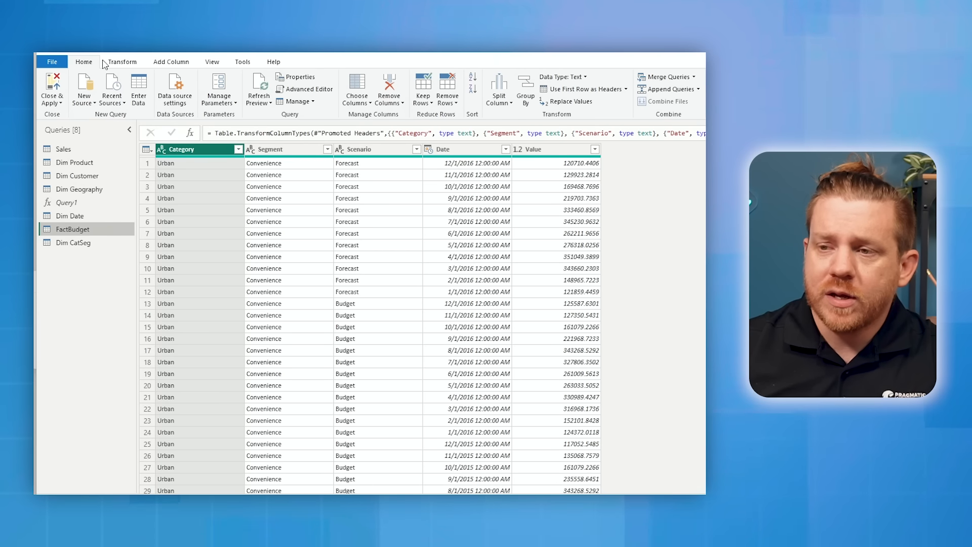
{"action": "left_click", "coordinate": [688, 78]}
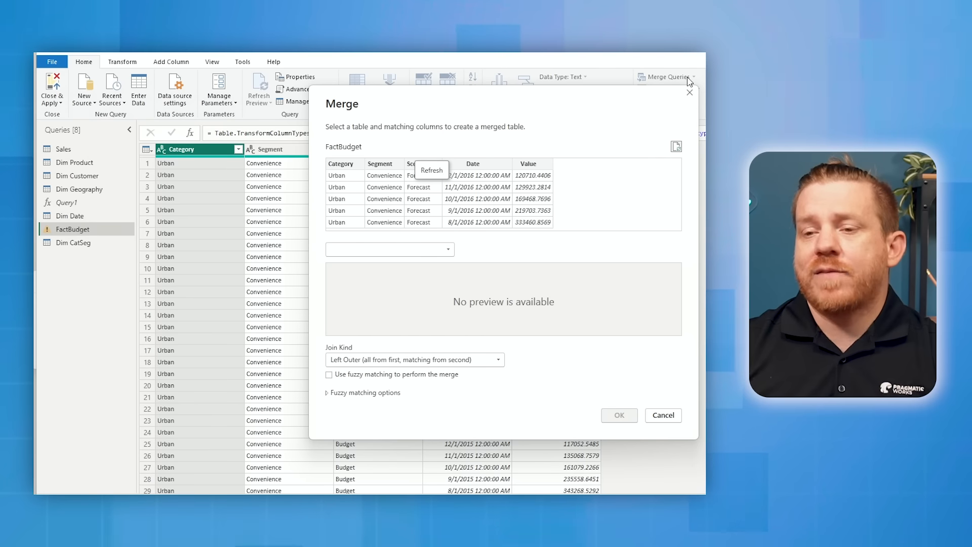
{"action": "left_click", "coordinate": [449, 249]}
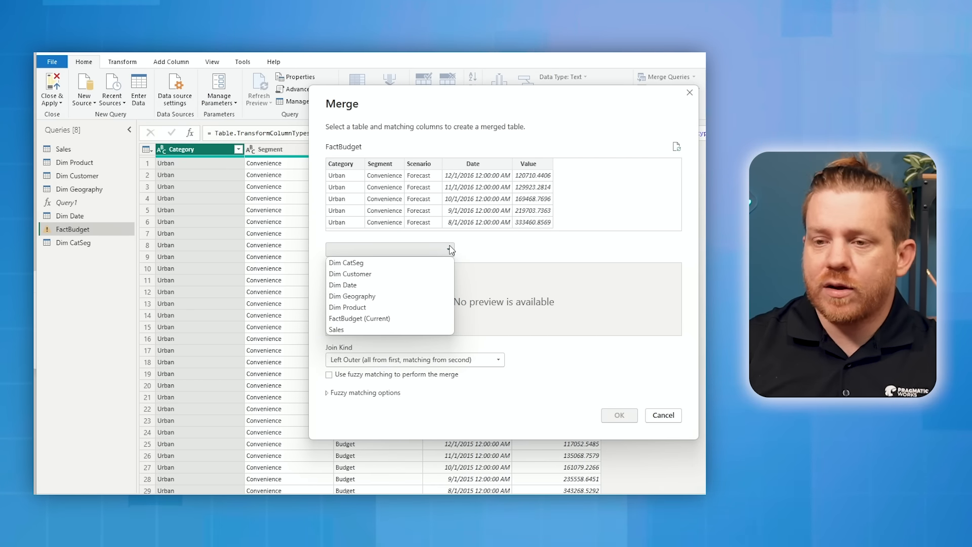
{"action": "left_click", "coordinate": [399, 263]}
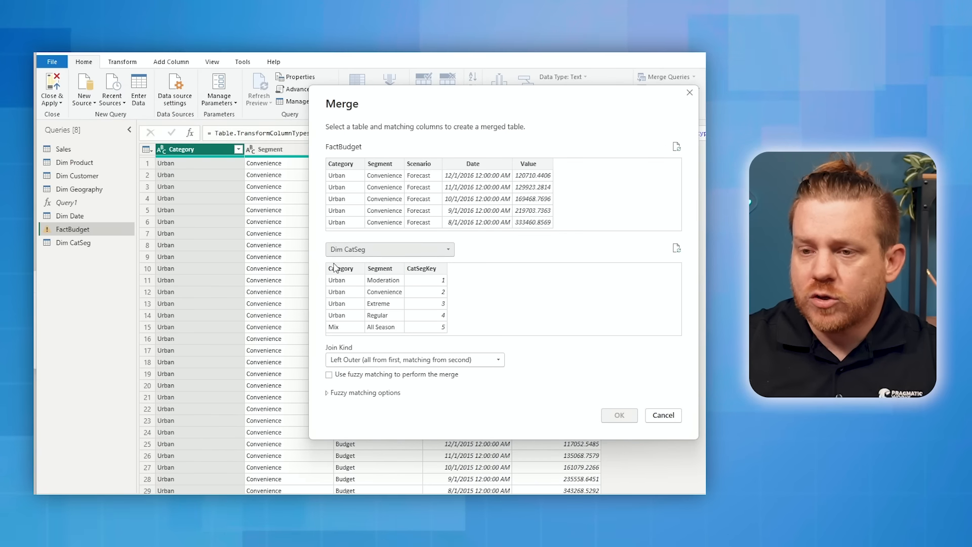
{"action": "left_click", "coordinate": [381, 268], "text": "ctrl"}
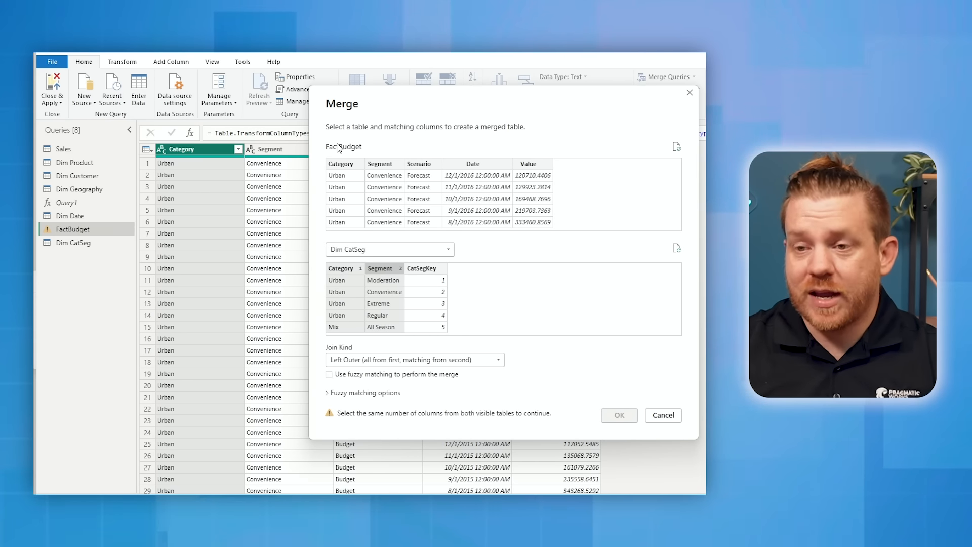
{"action": "left_click", "coordinate": [352, 165]}
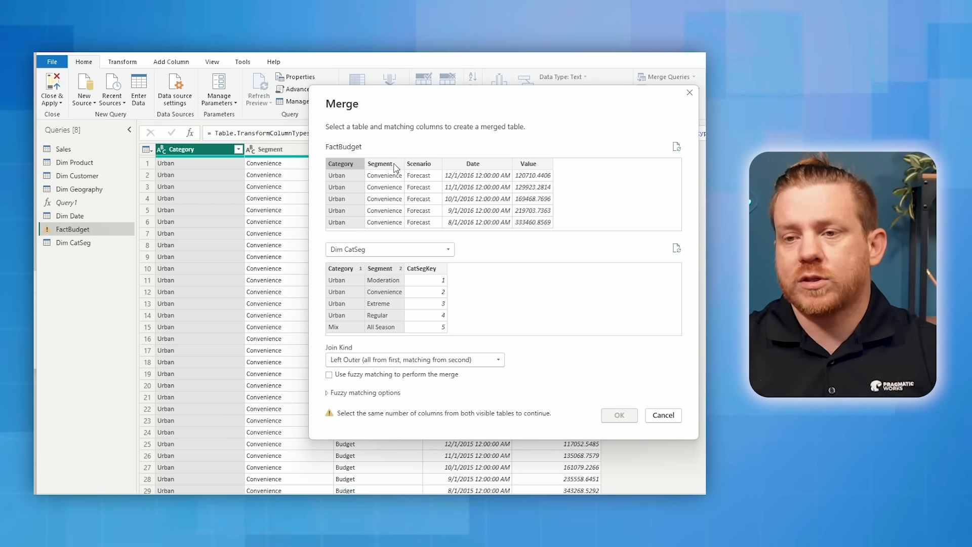
{"action": "left_click", "coordinate": [395, 165], "text": "ctrl"}
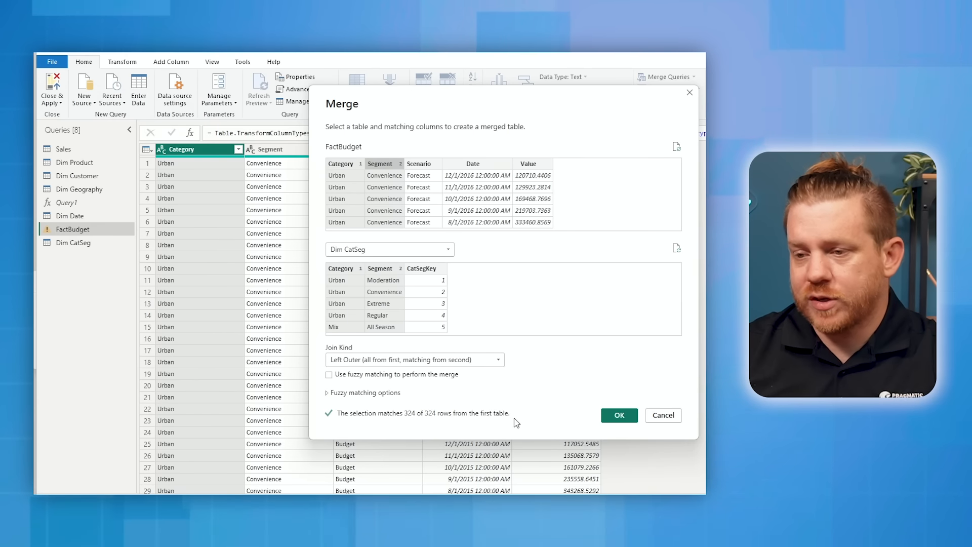
{"action": "left_click", "coordinate": [619, 416]}
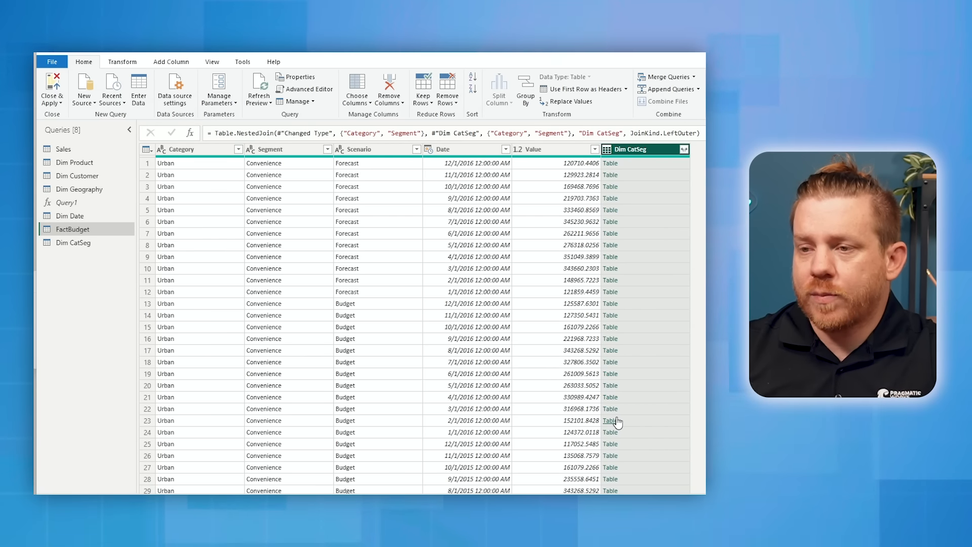
Expand only CatSegKey from FactBudget's merged Dim CatSeg column, without the original name as prefix, and check the key values it contains
{"action": "left_click", "coordinate": [684, 150]}
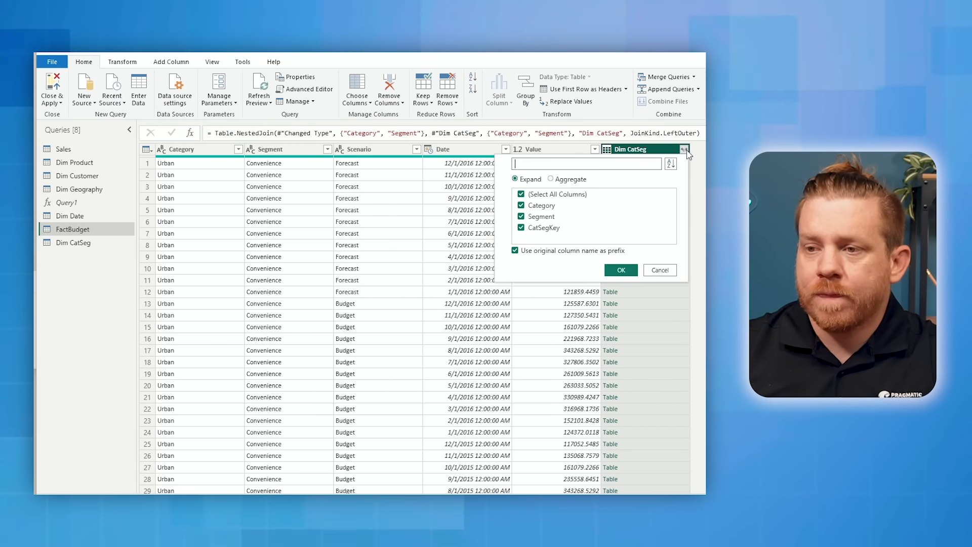
{"action": "left_click", "coordinate": [553, 195]}
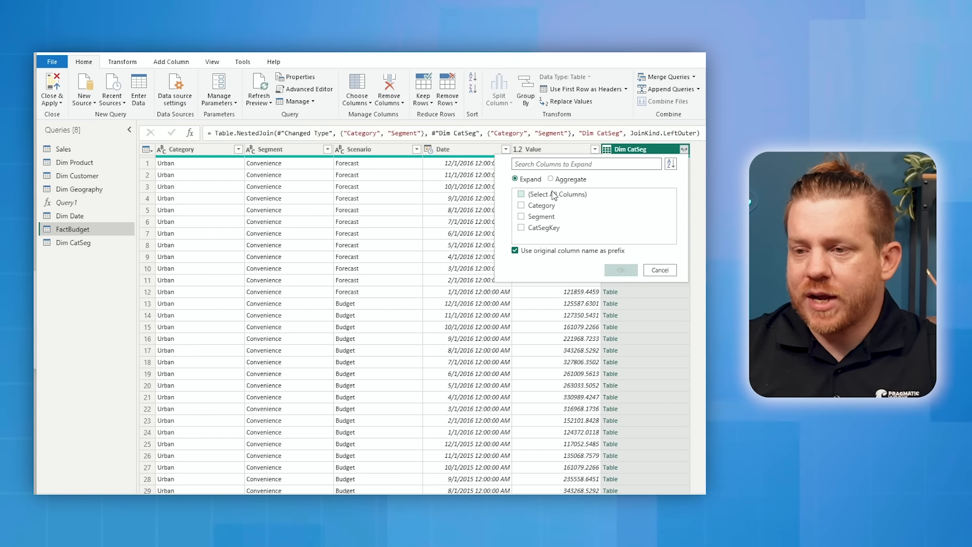
{"action": "left_click", "coordinate": [540, 230]}
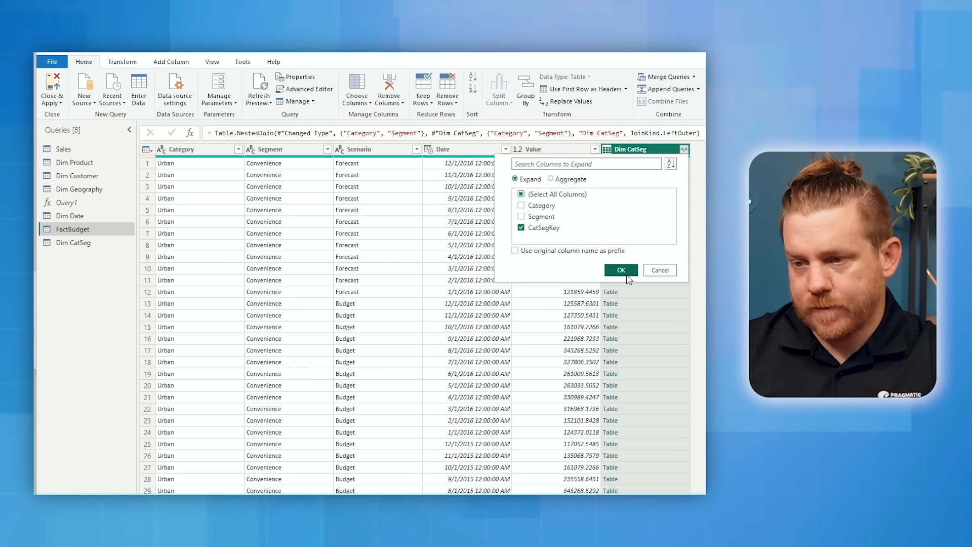
{"action": "left_click", "coordinate": [626, 273]}
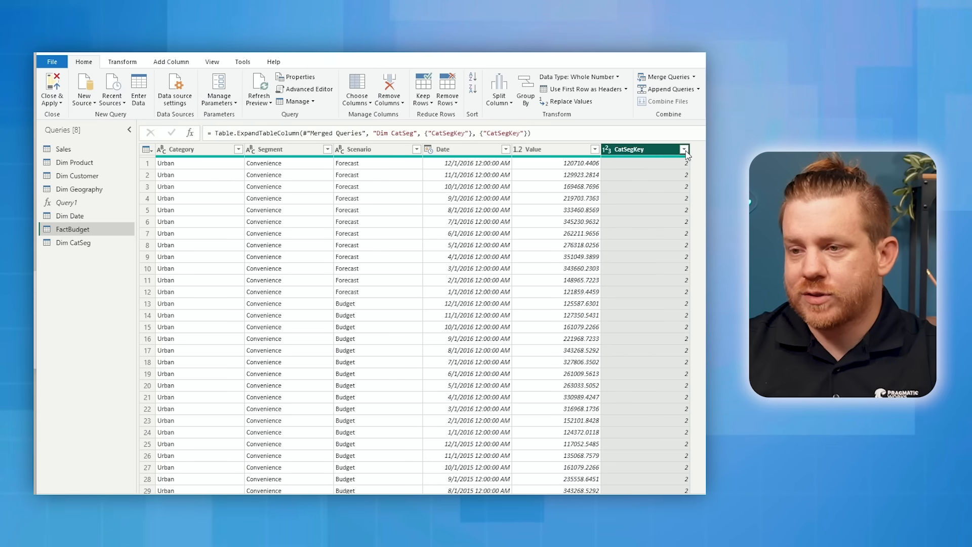
{"action": "left_click", "coordinate": [684, 150]}
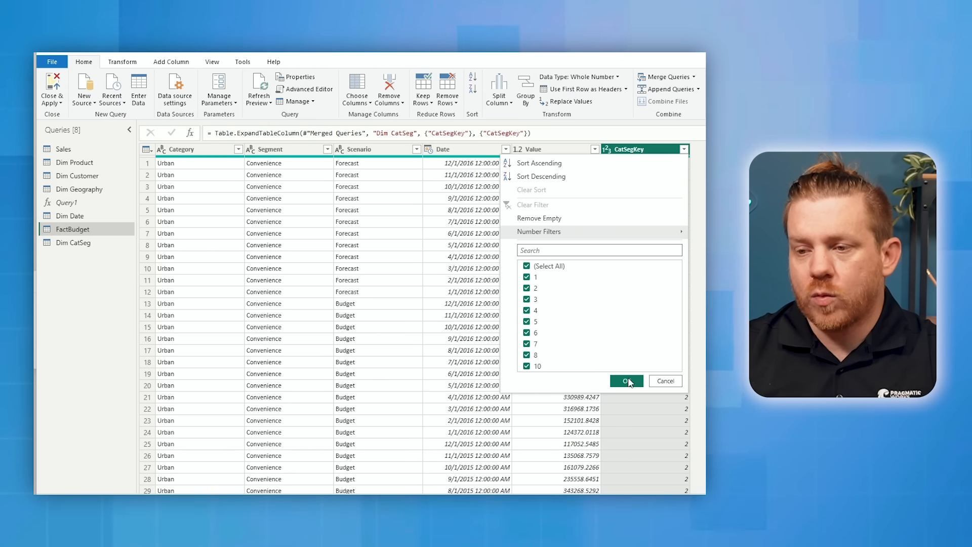
{"action": "left_click", "coordinate": [677, 383]}
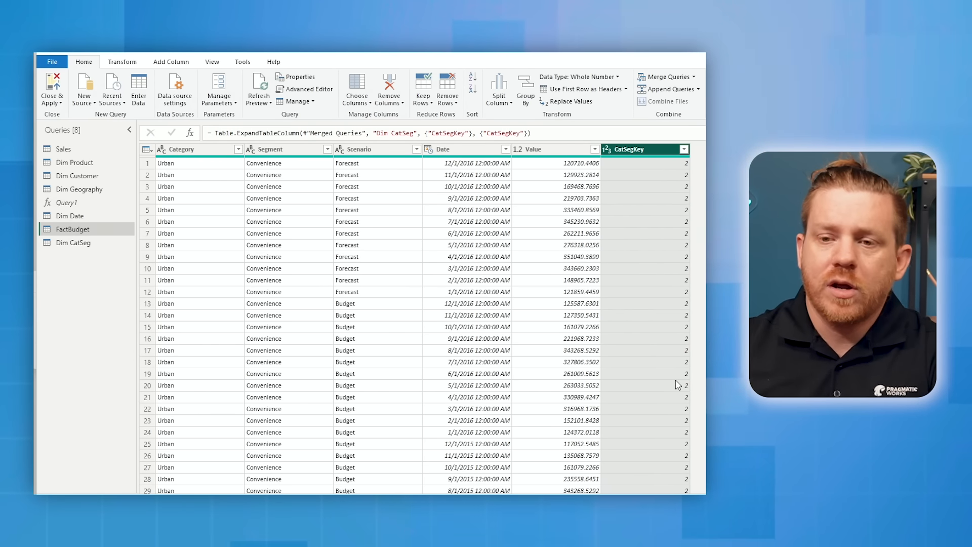
Merge Dim CatSeg into the Dim Product query with a left outer join, matching on Category and Segment in both tables
{"action": "left_click", "coordinate": [94, 164]}
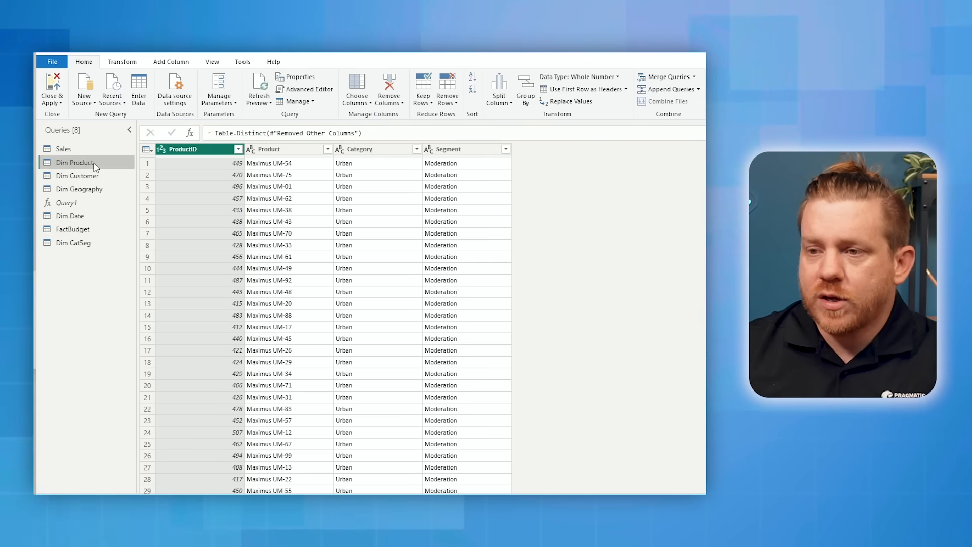
{"action": "left_click", "coordinate": [668, 77]}
{"action": "left_click", "coordinate": [388, 248]}
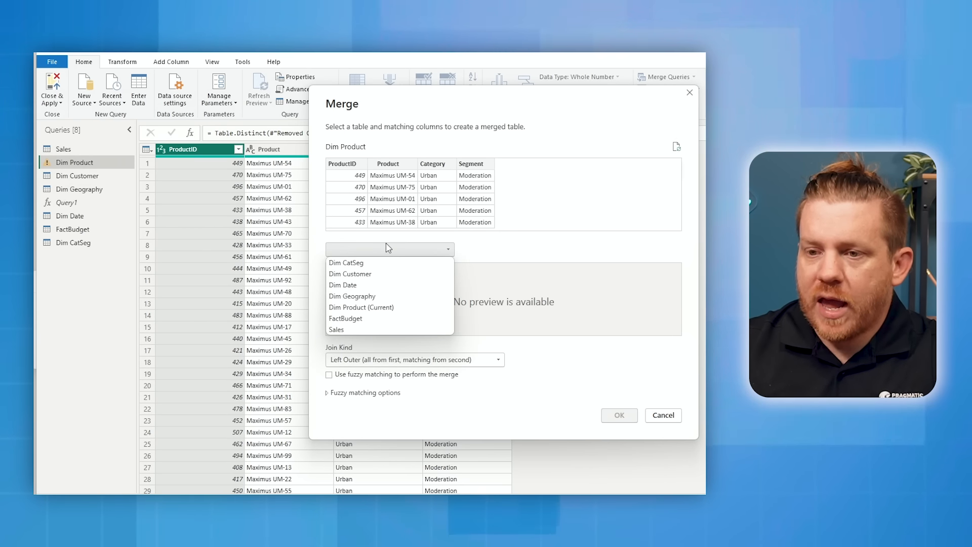
{"action": "left_click", "coordinate": [388, 263]}
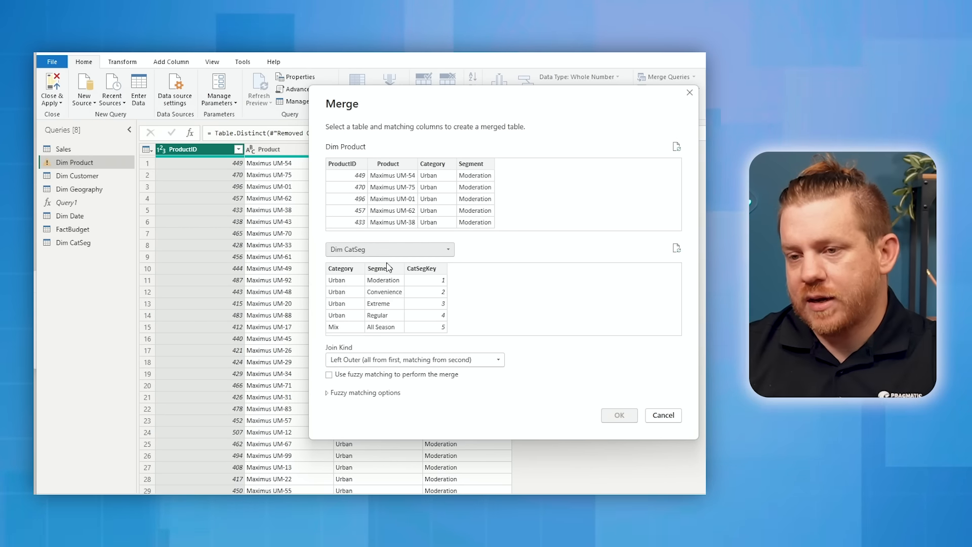
{"action": "left_click", "coordinate": [344, 268]}
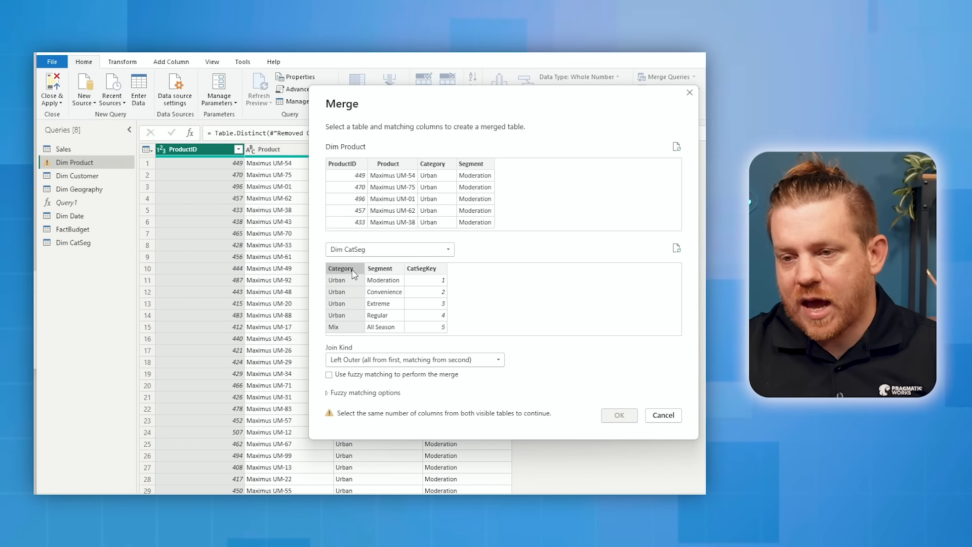
{"action": "left_click", "coordinate": [381, 269], "text": "ctrl"}
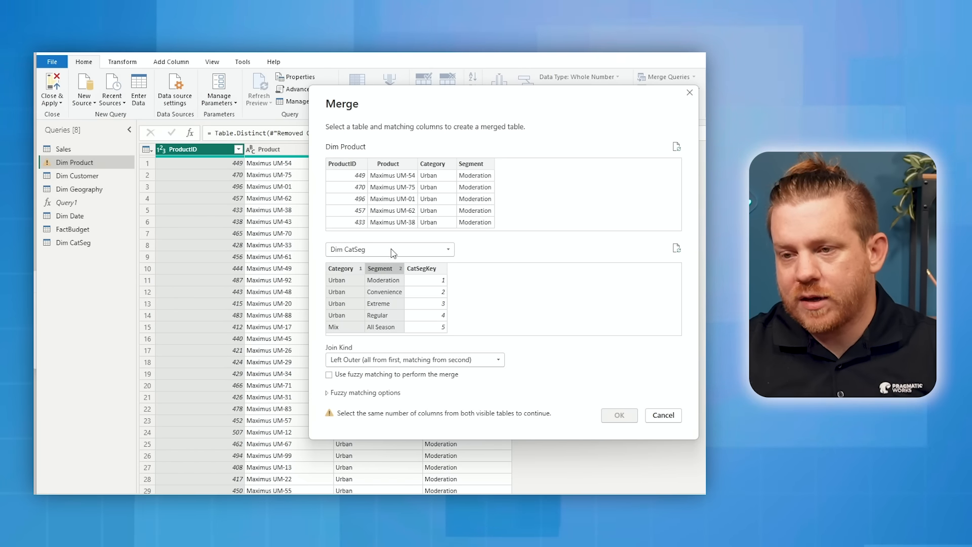
{"action": "left_click", "coordinate": [434, 164]}
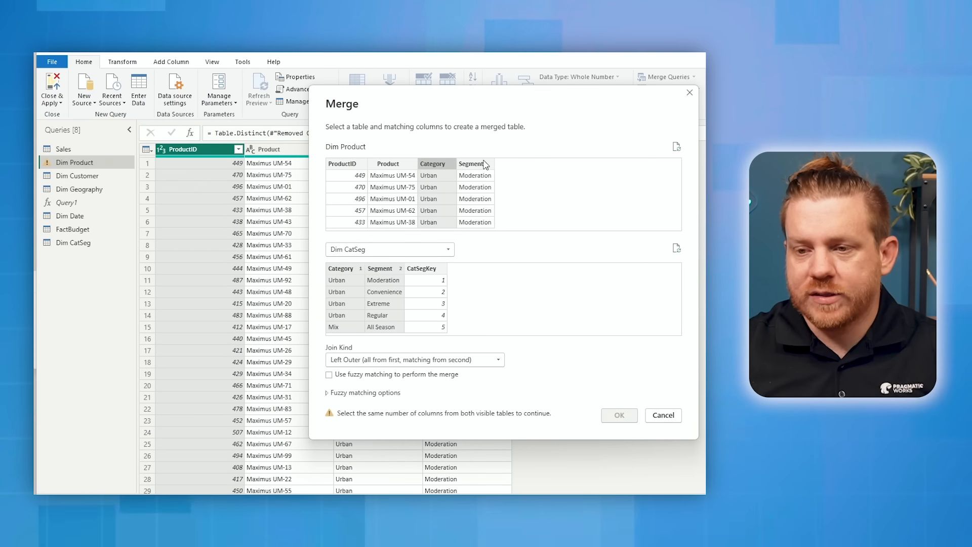
{"action": "left_click", "coordinate": [481, 164], "text": "ctrl"}
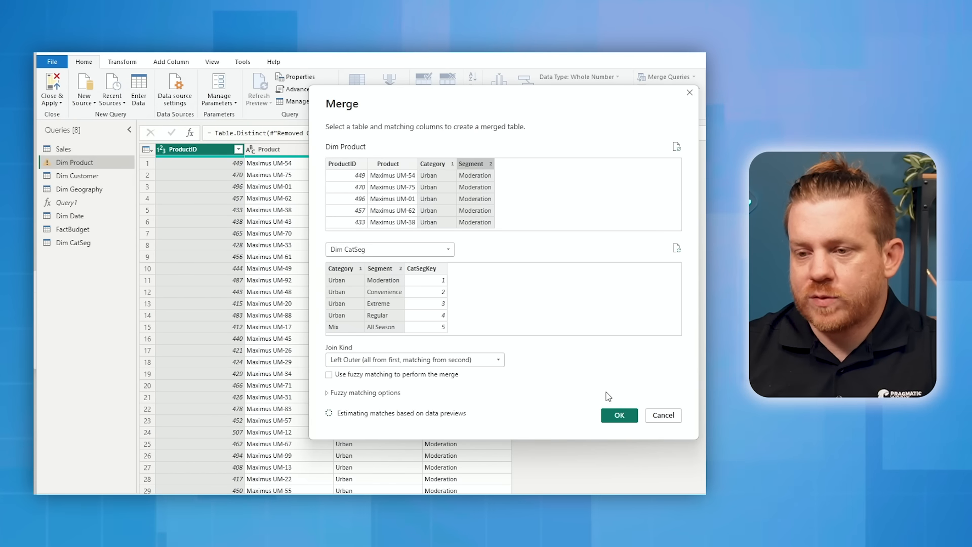
{"action": "left_click", "coordinate": [619, 415]}
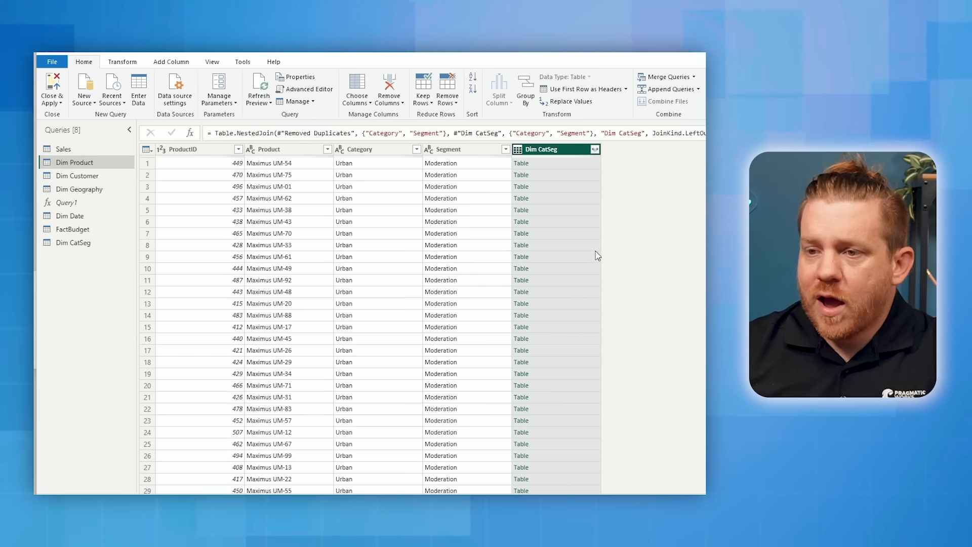
Expand only CatSegKey from Dim Product's merged Dim CatSeg column, without a name prefix, and check the key values it contains
{"action": "left_click", "coordinate": [595, 150]}
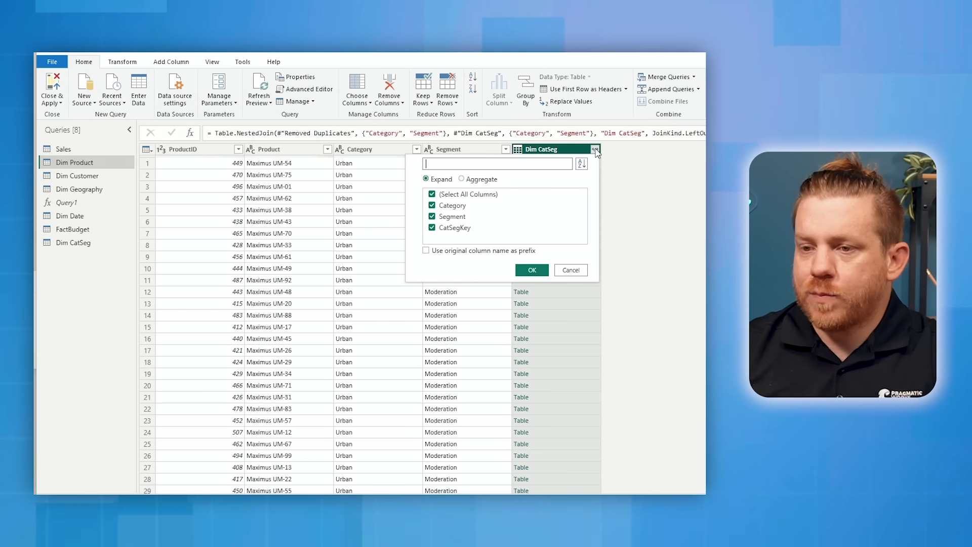
{"action": "left_click", "coordinate": [480, 196]}
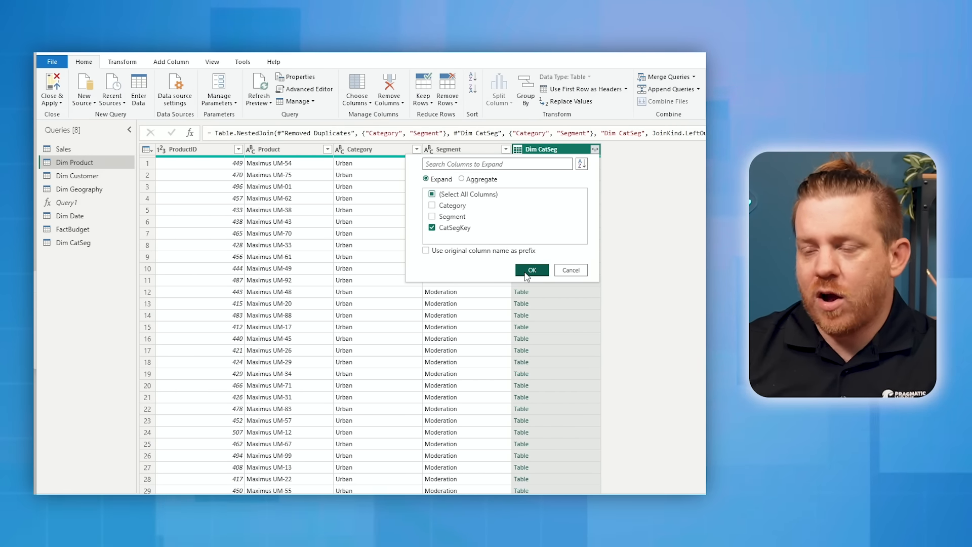
{"action": "left_click", "coordinate": [527, 270]}
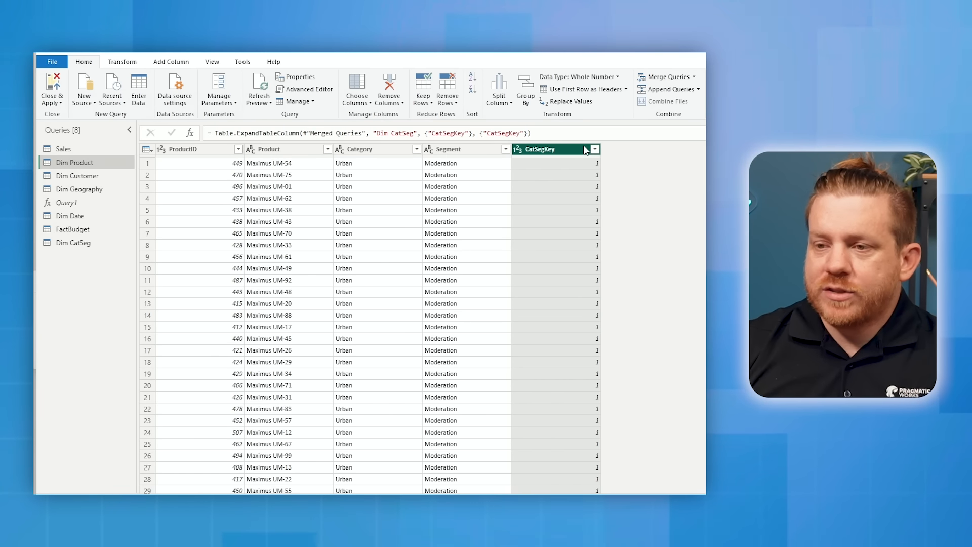
{"action": "left_click", "coordinate": [596, 149]}
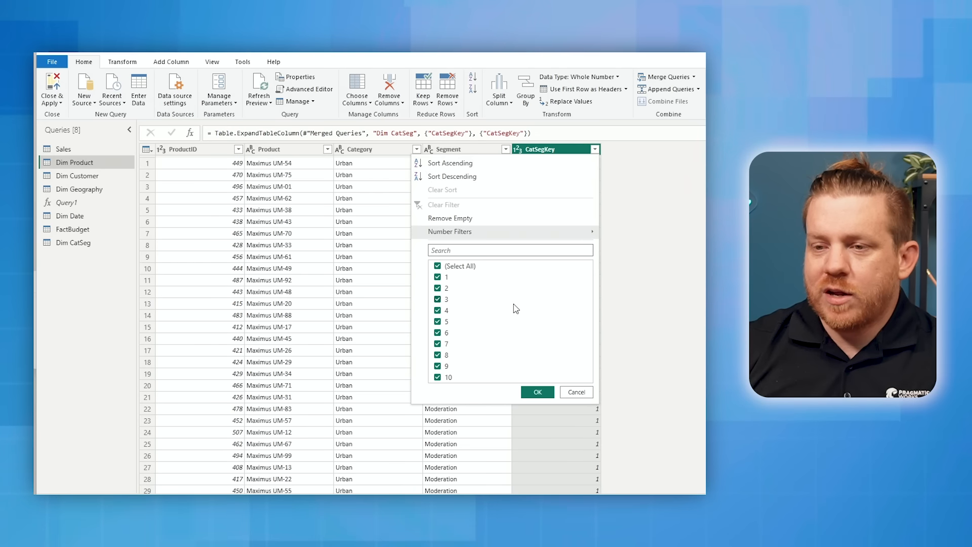
{"action": "left_click", "coordinate": [577, 393]}
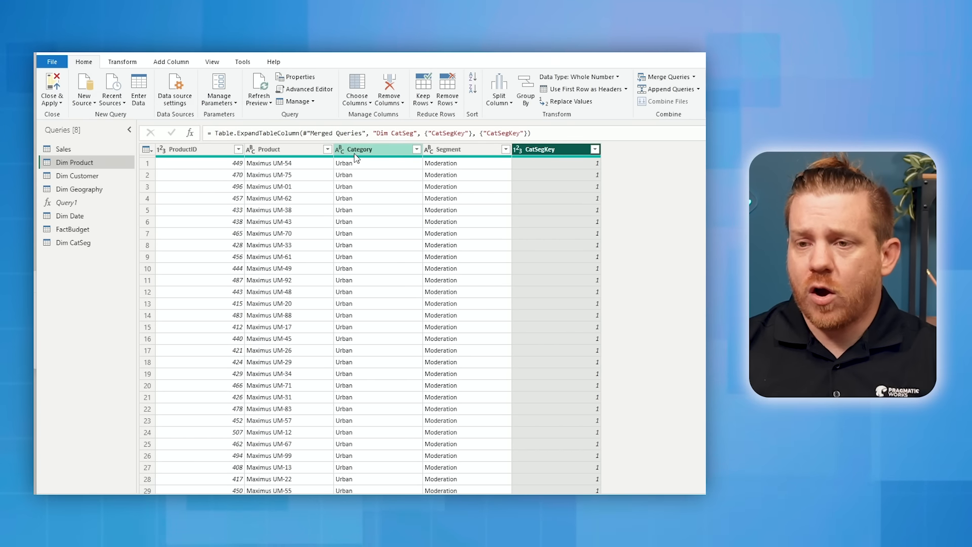
Remove the Category and Segment columns from Dim Product
{"action": "left_click", "coordinate": [373, 152]}
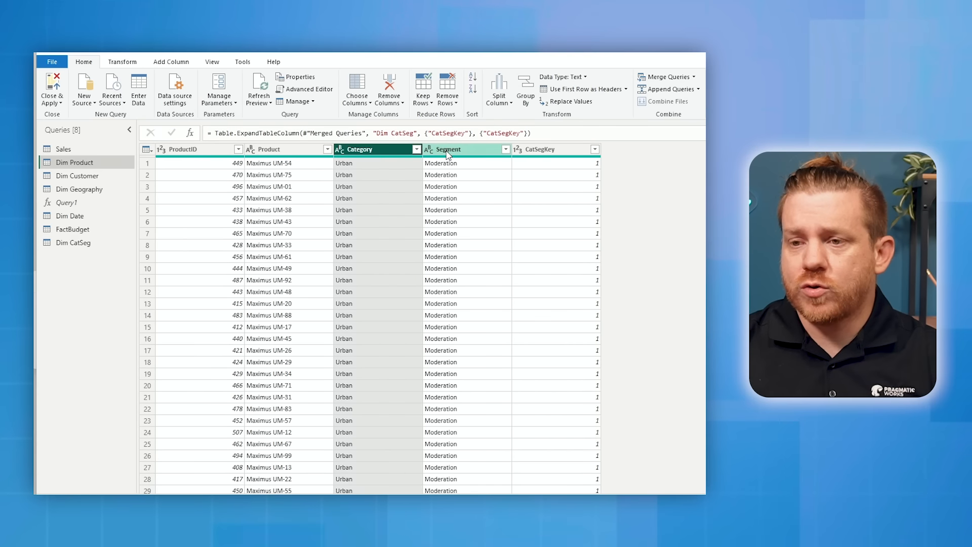
{"action": "left_click", "coordinate": [453, 152], "text": "ctrl"}
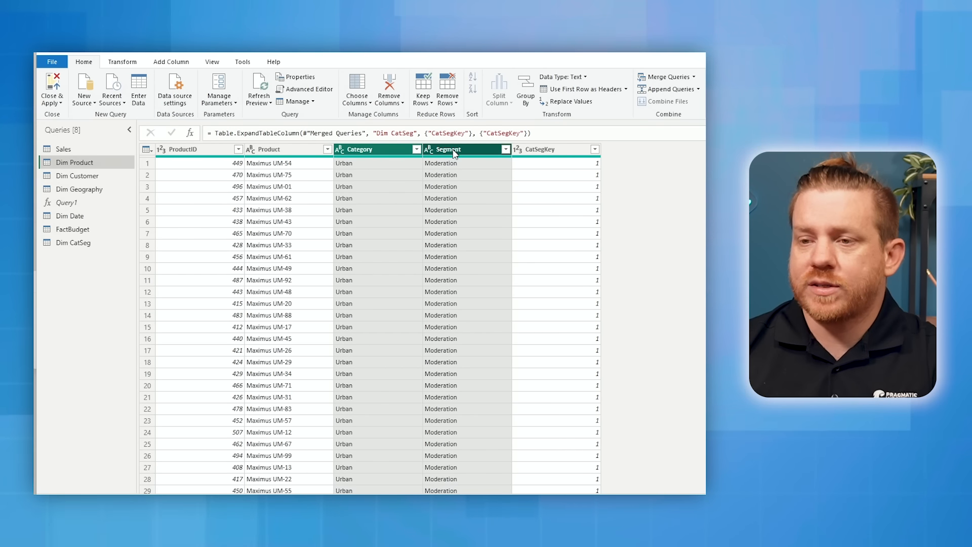
{"action": "right_click", "coordinate": [454, 152]}
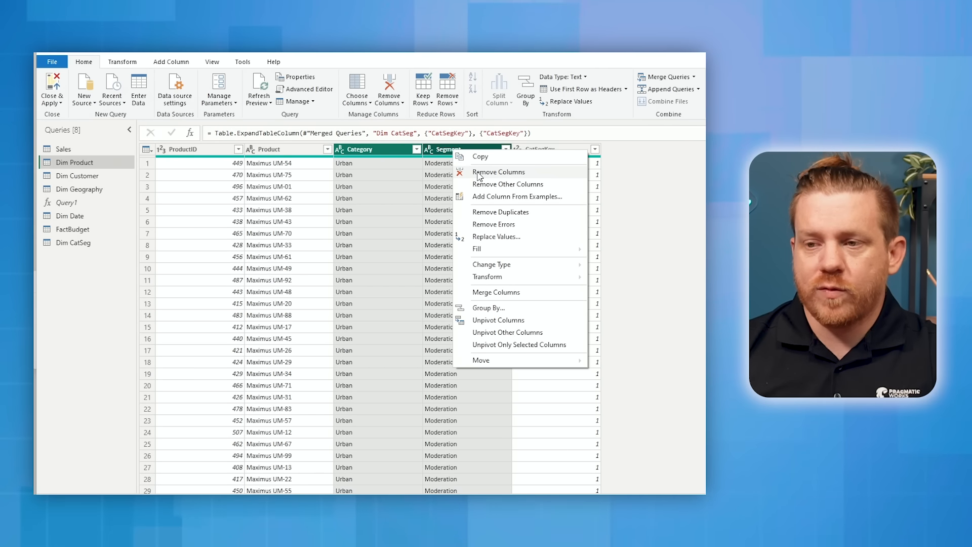
{"action": "left_click", "coordinate": [480, 173]}
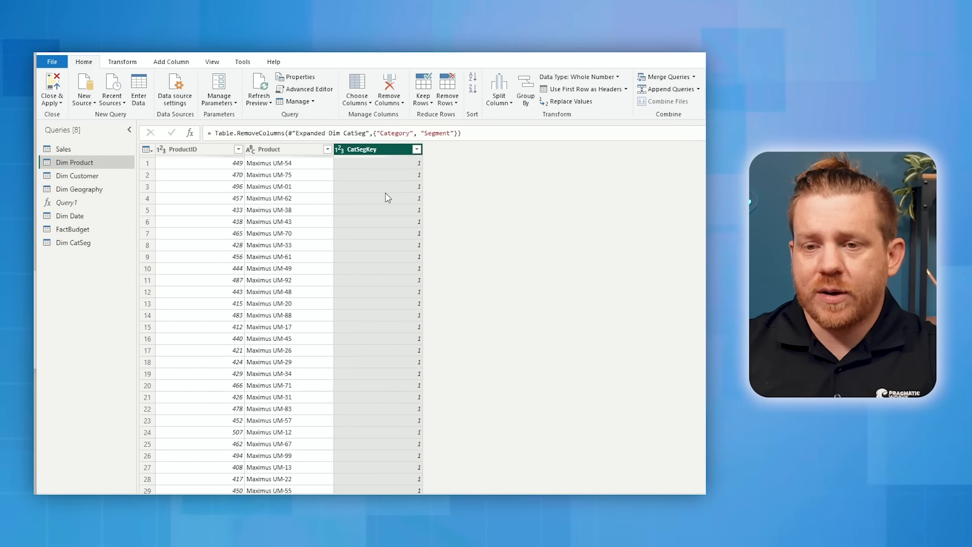
Remove the Category and Segment columns from the FactBudget query, and apply the query changes to the model
{"action": "left_click", "coordinate": [96, 231]}
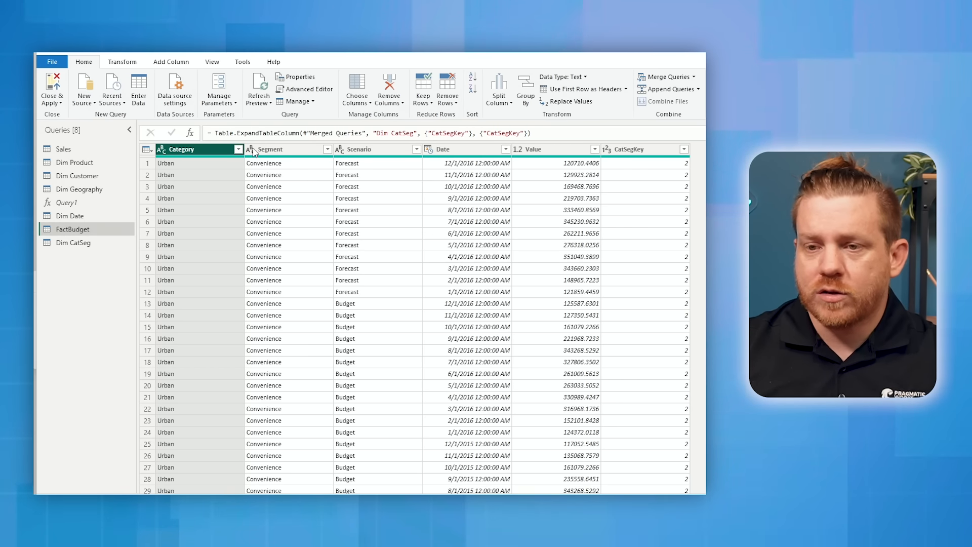
{"action": "left_click", "coordinate": [273, 151], "text": "ctrl"}
{"action": "right_click", "coordinate": [272, 151]}
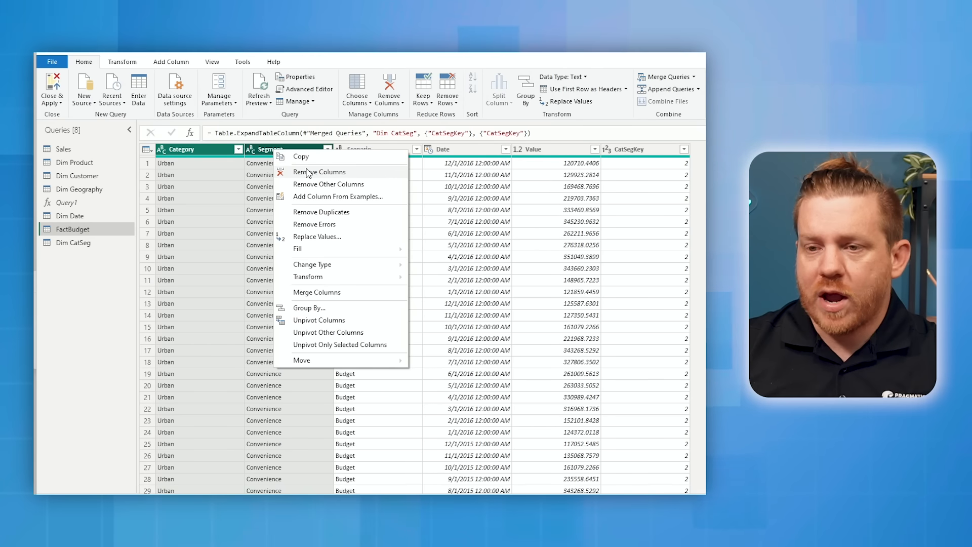
{"action": "left_click", "coordinate": [310, 174]}
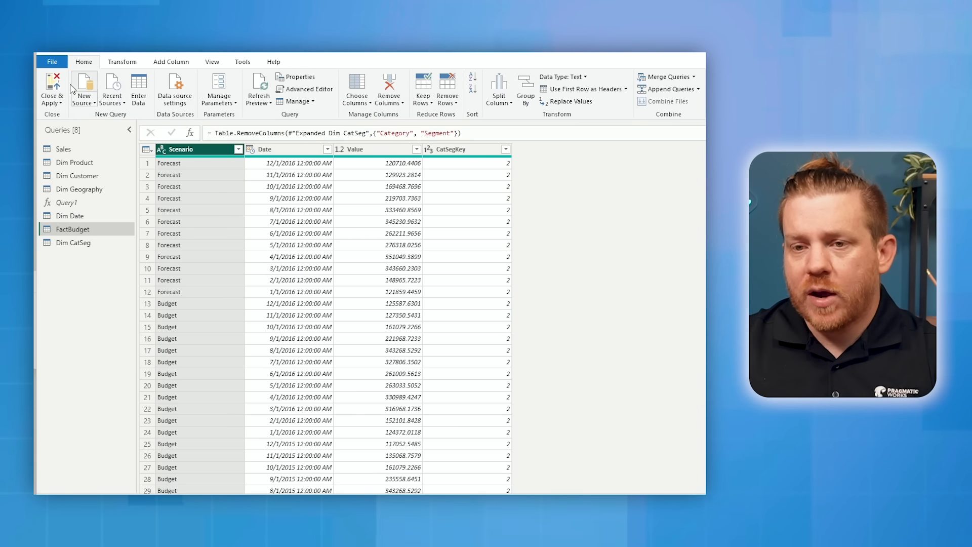
{"action": "left_click", "coordinate": [54, 82]}
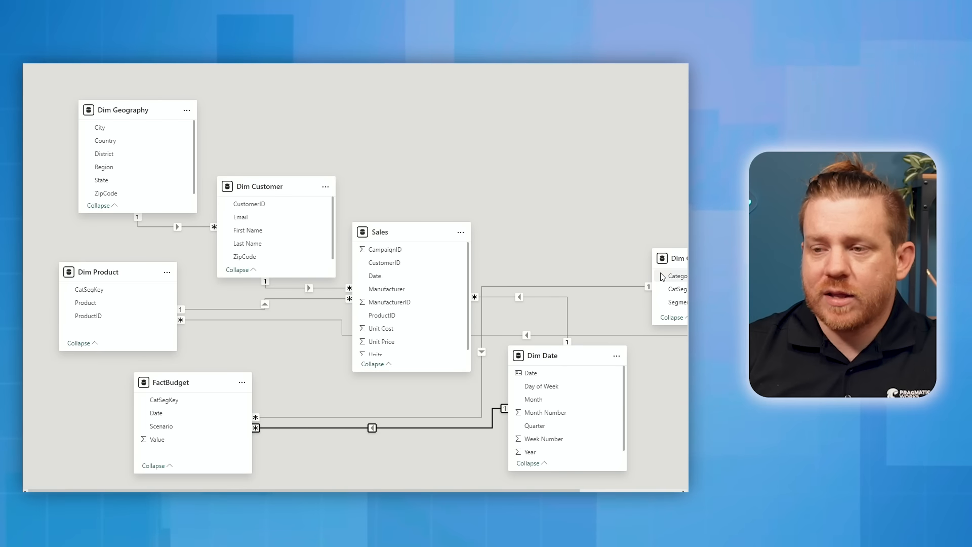
Rearrange the model diagram so Dim CatSeg sits below Dim Product and FactBudget sits below Sales
{"action": "left_click_drag", "start_coordinate": [672, 259], "coordinate": [460, 128]}
{"action": "scroll", "coordinate": [385, 192], "scroll_direction": "down", "scroll_amount": 3}
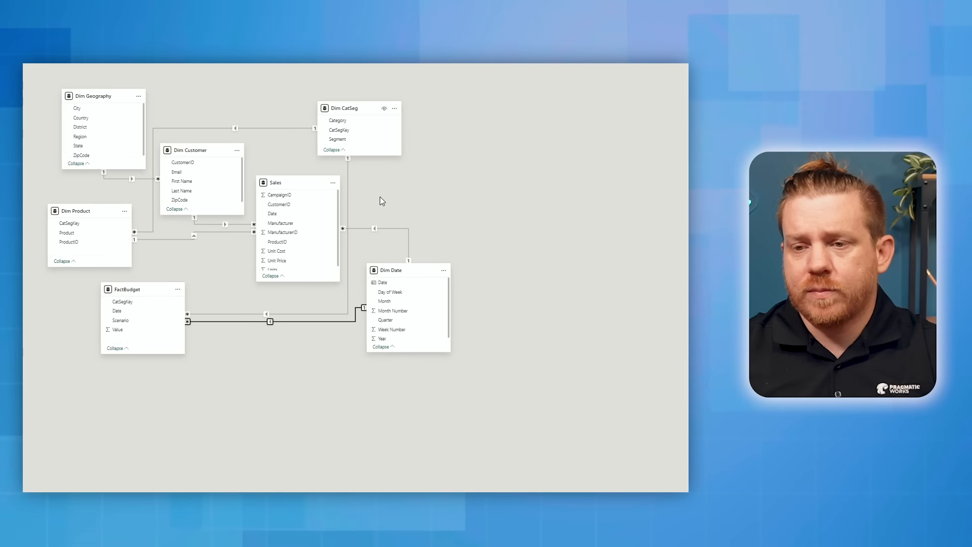
{"action": "left_click_drag", "start_coordinate": [352, 107], "coordinate": [258, 390]}
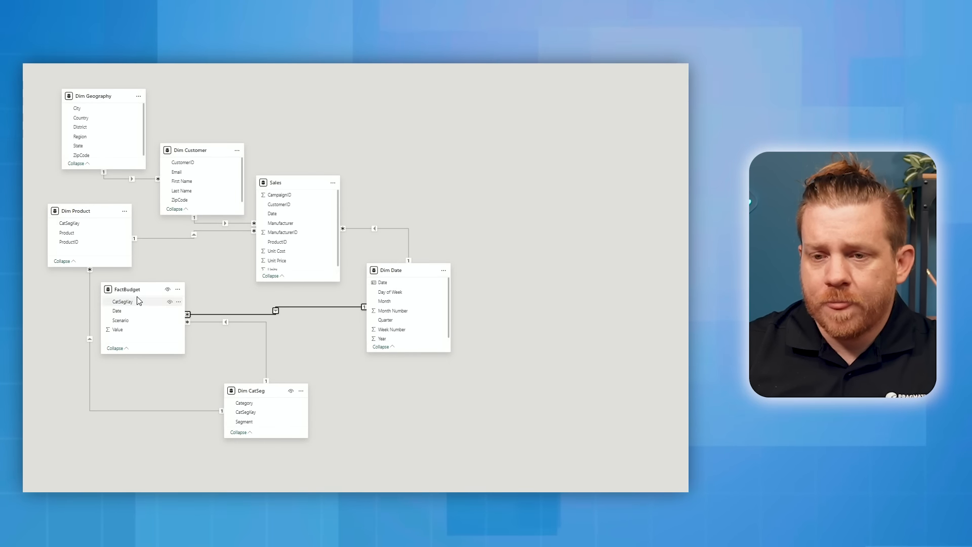
{"action": "left_click_drag", "start_coordinate": [127, 289], "coordinate": [288, 317]}
{"action": "left_click_drag", "start_coordinate": [248, 390], "coordinate": [126, 355]}
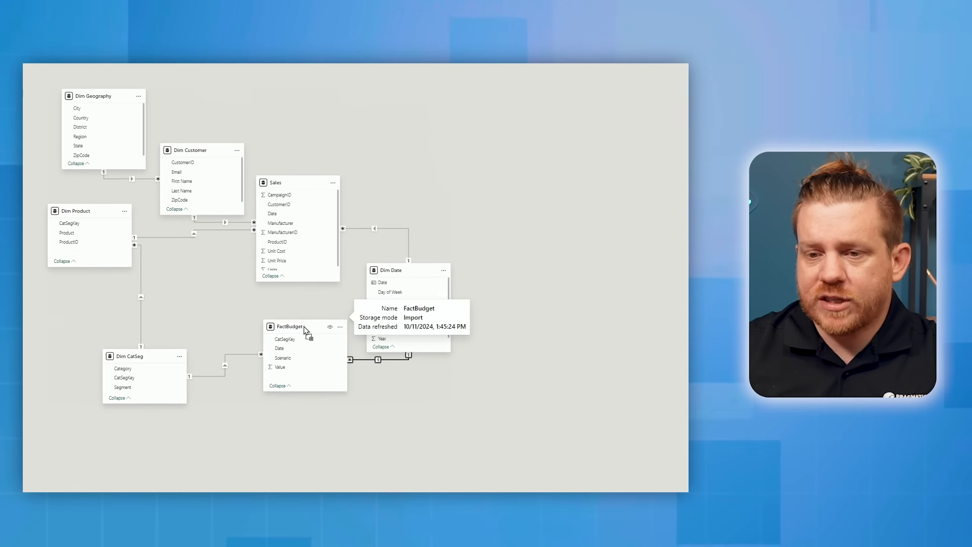
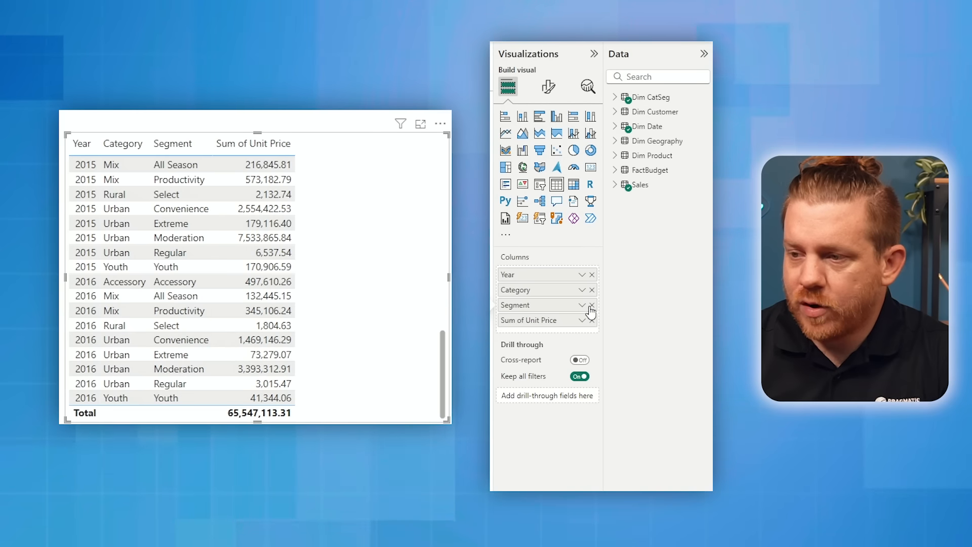
Replace Segment and Category in the table visual with Dim Date's Month, placed after Year, and look through the monthly rows
{"action": "left_click", "coordinate": [591, 305]}
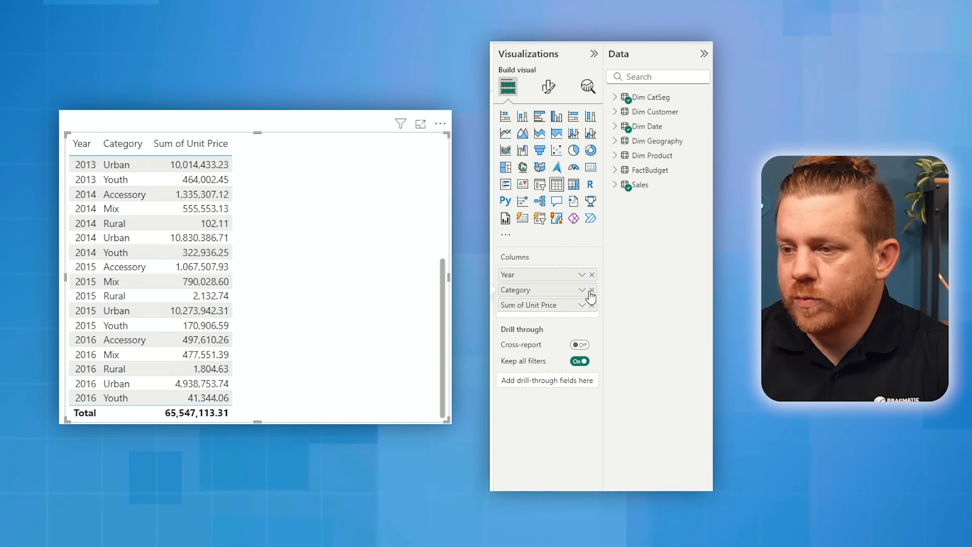
{"action": "left_click", "coordinate": [592, 290]}
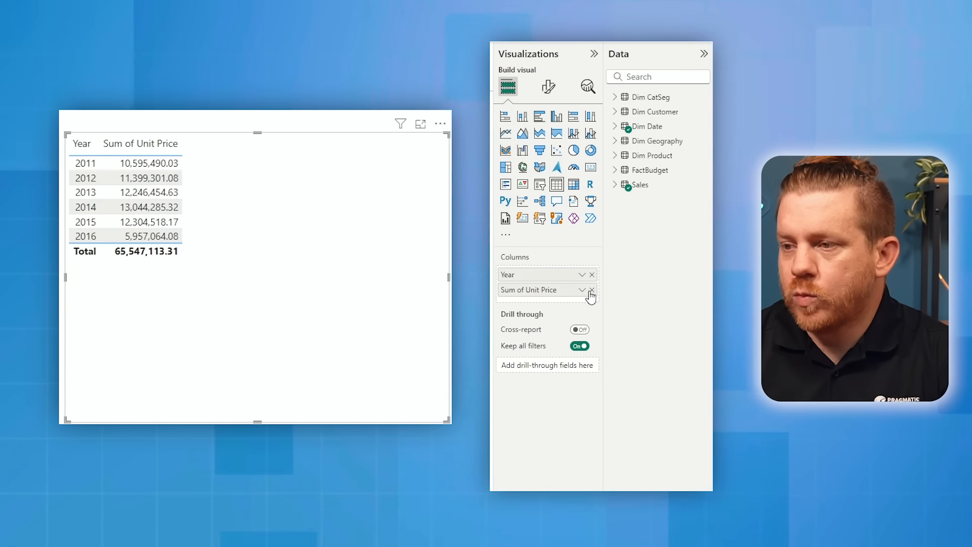
{"action": "left_click", "coordinate": [619, 126]}
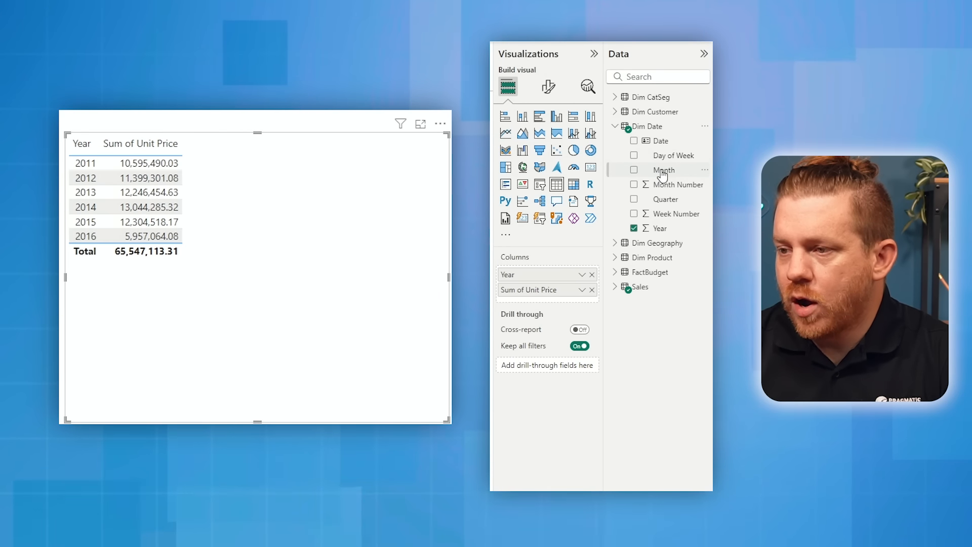
{"action": "left_click_drag", "start_coordinate": [664, 175], "coordinate": [541, 285]}
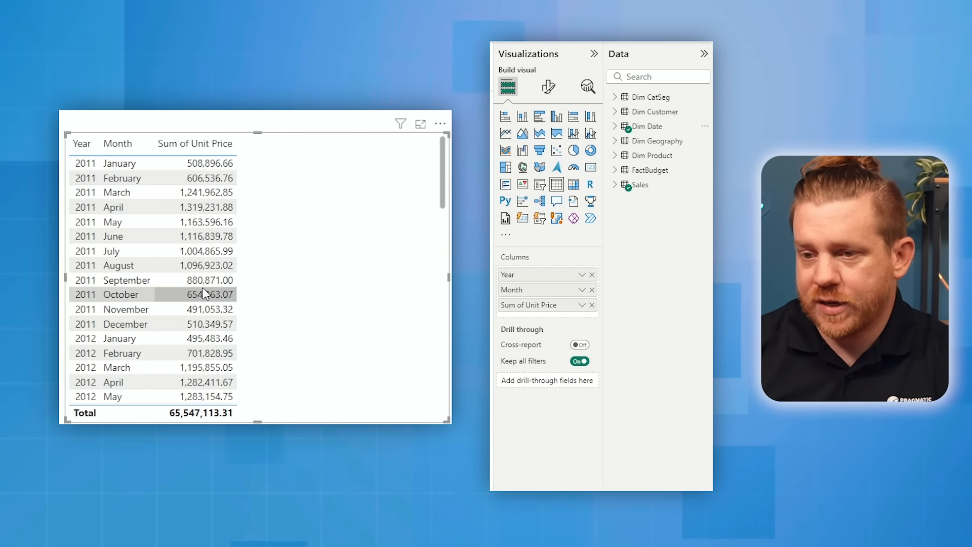
{"action": "scroll", "coordinate": [212, 275], "scroll_direction": "down", "scroll_amount": 15}
{"action": "scroll", "coordinate": [380, 333], "scroll_direction": "down", "scroll_amount": 2}
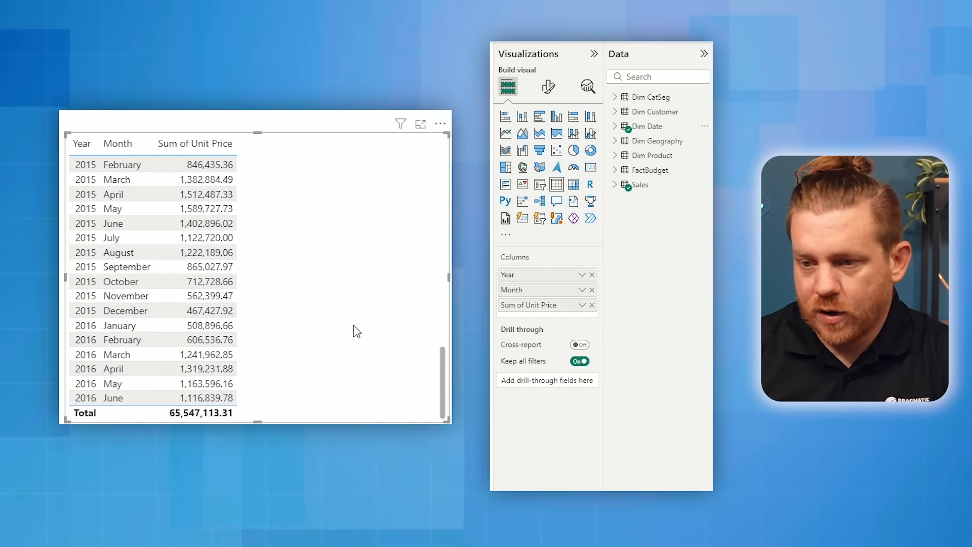
{"action": "scroll", "coordinate": [355, 330], "scroll_direction": "up", "scroll_amount": 10}
{"action": "scroll", "coordinate": [357, 331], "scroll_direction": "up", "scroll_amount": 5}
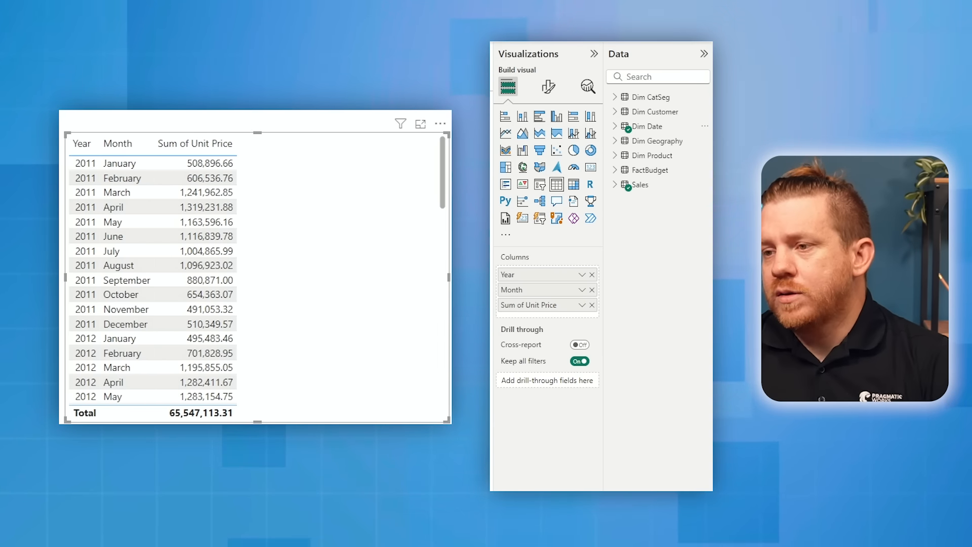
{"action": "left_click", "coordinate": [616, 127]}
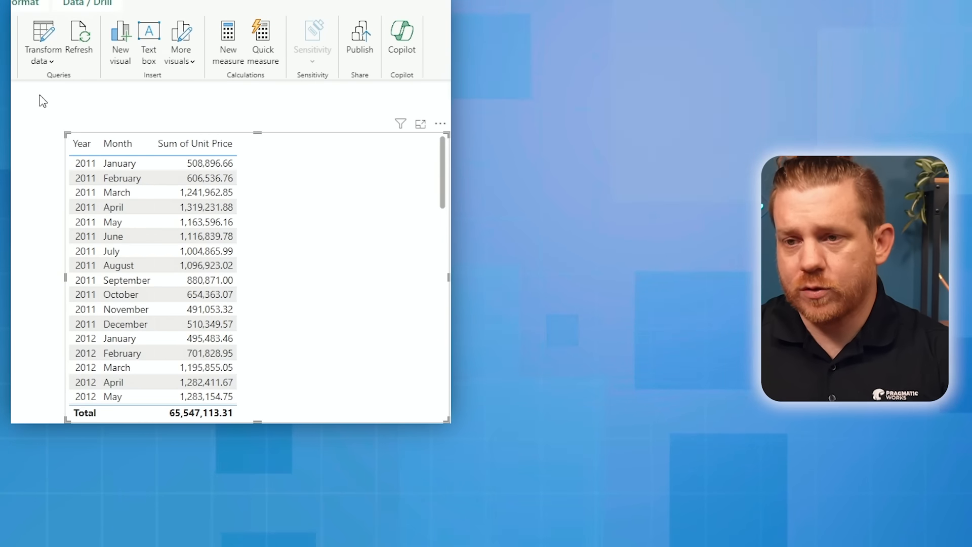
Open the Sales query at its Removed Other Columns step and start a custom column named Ship Date
{"action": "left_click", "coordinate": [43, 40]}
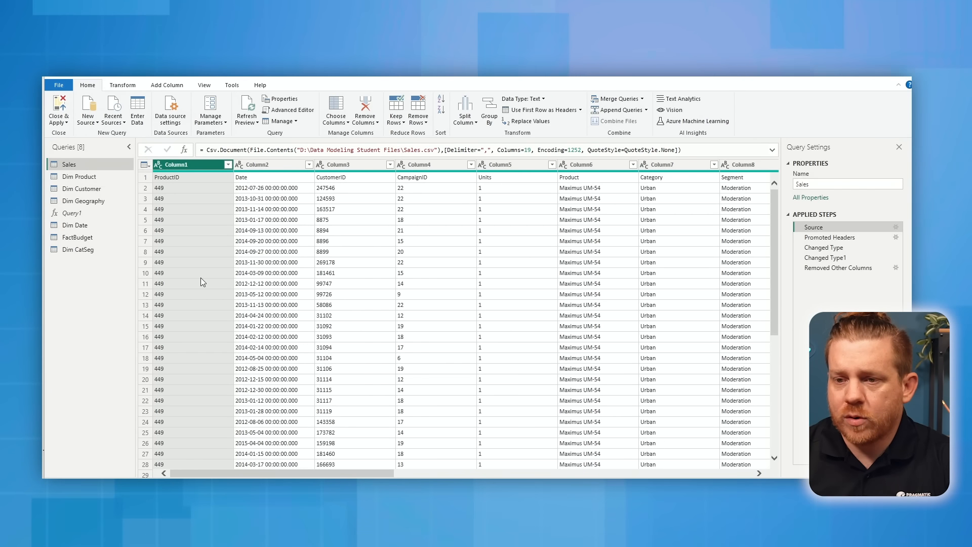
{"action": "left_click", "coordinate": [830, 268]}
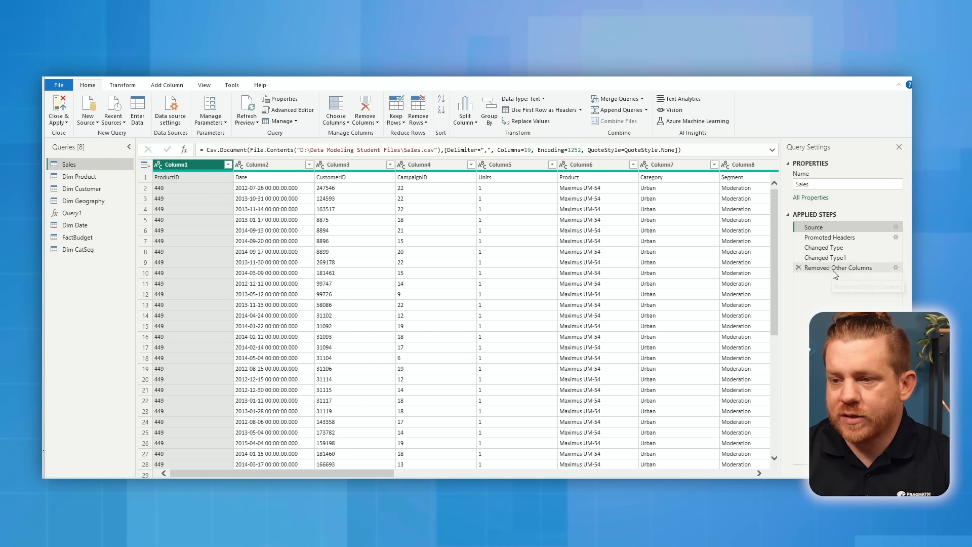
{"action": "left_click", "coordinate": [280, 166]}
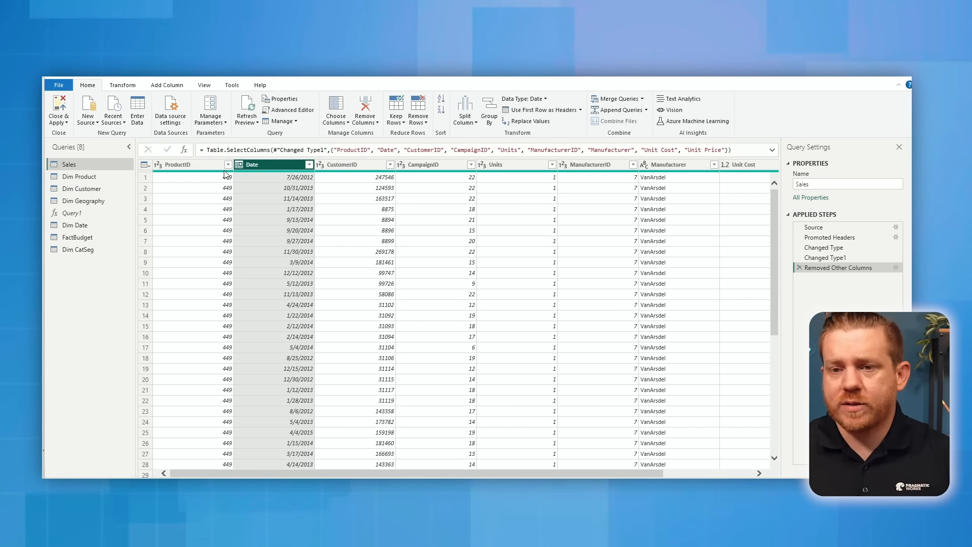
{"action": "left_click", "coordinate": [167, 85]}
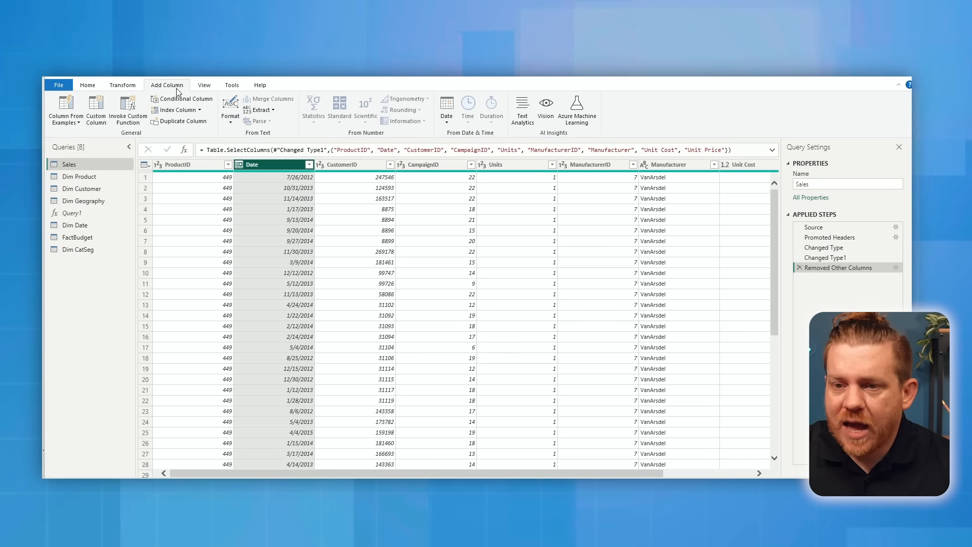
{"action": "left_click", "coordinate": [96, 117]}
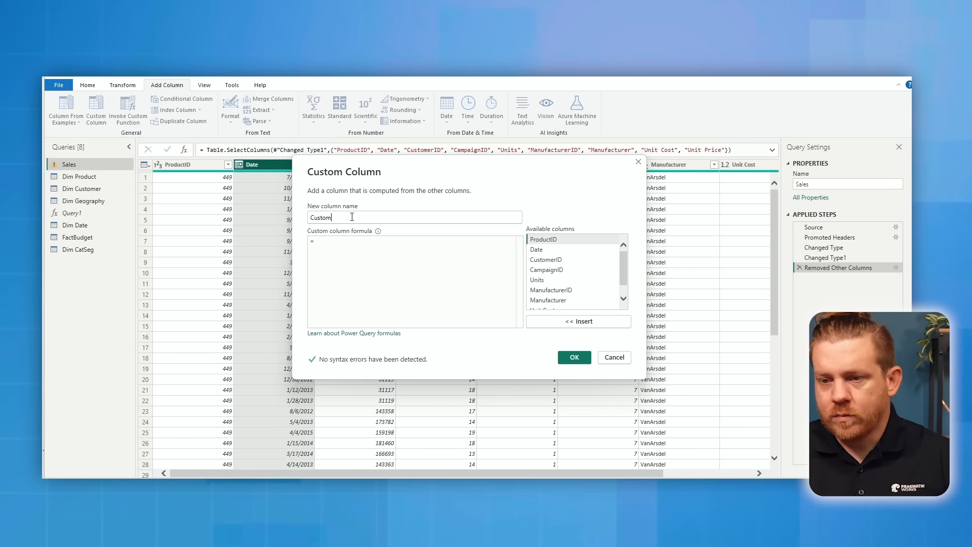
{"action": "double_click", "coordinate": [311, 218]}
{"action": "type", "text": "Ship Date"}
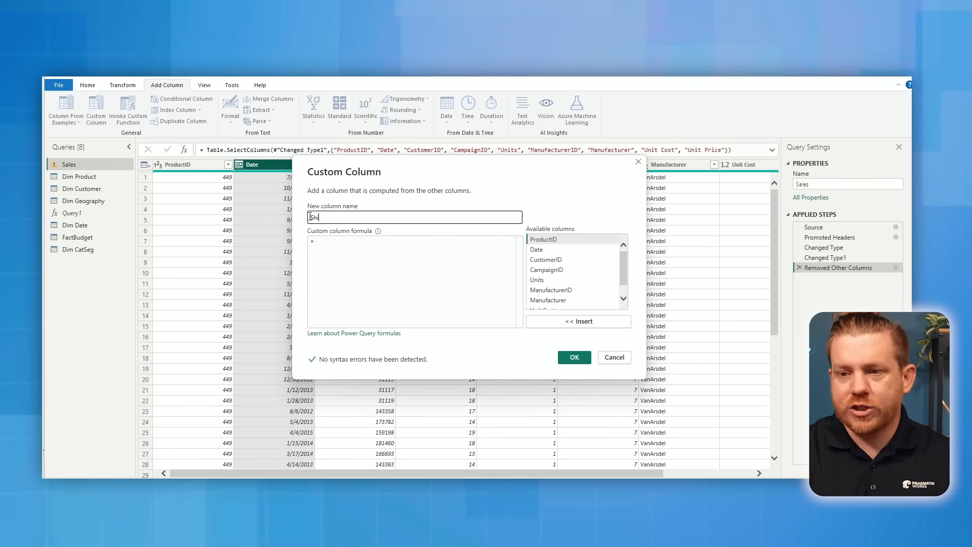
Define the Ship Date column with the formula Date.AddDays([Date], 3) and add it to Sales
{"action": "left_click", "coordinate": [339, 241]}
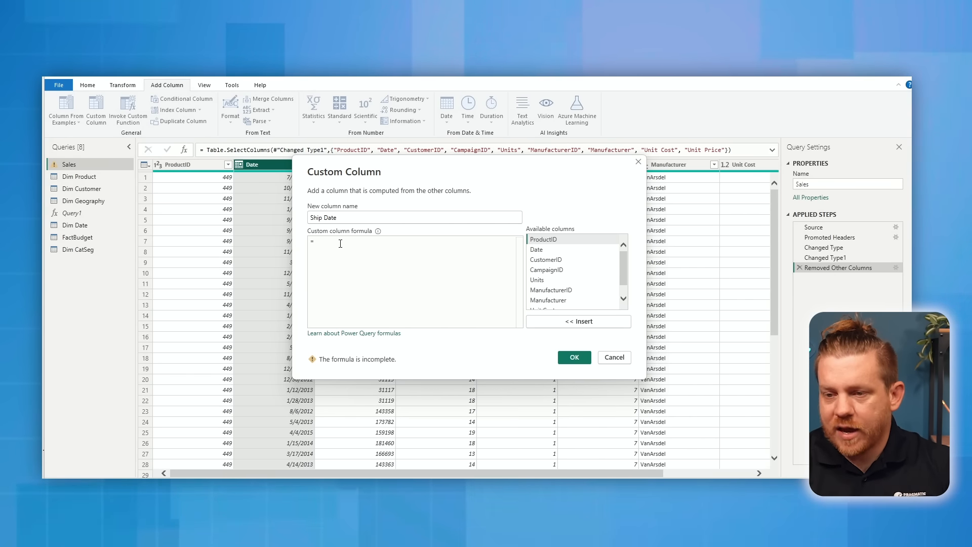
{"action": "type", "text": "Date"}
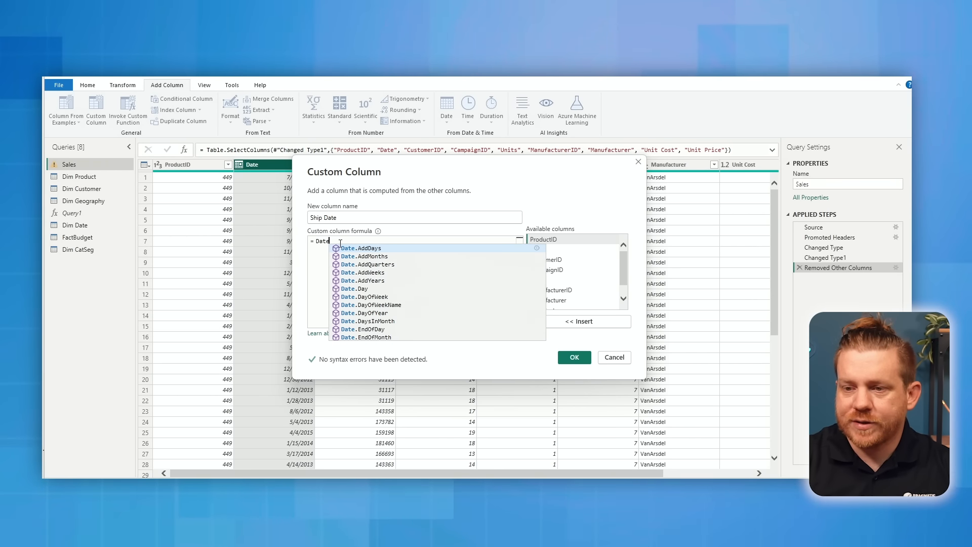
{"action": "left_click", "coordinate": [348, 248]}
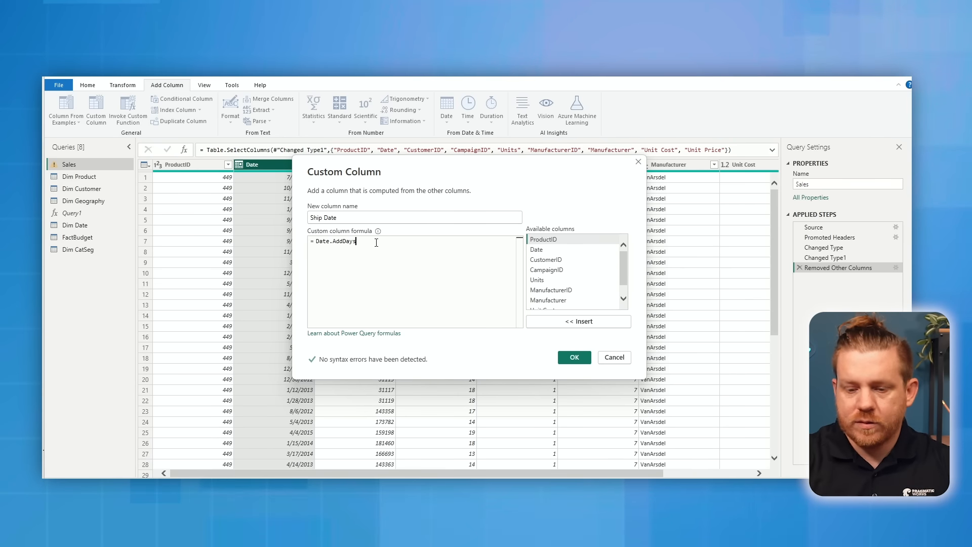
{"action": "type", "text": "("}
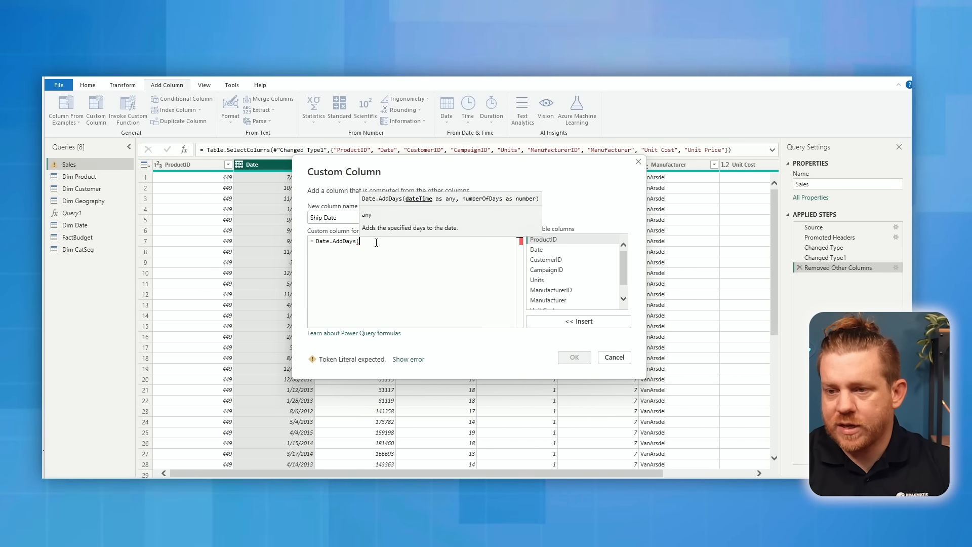
{"action": "type", "text": "'"}
{"action": "key", "text": "BackSpace"}
{"action": "type", "text": "["}
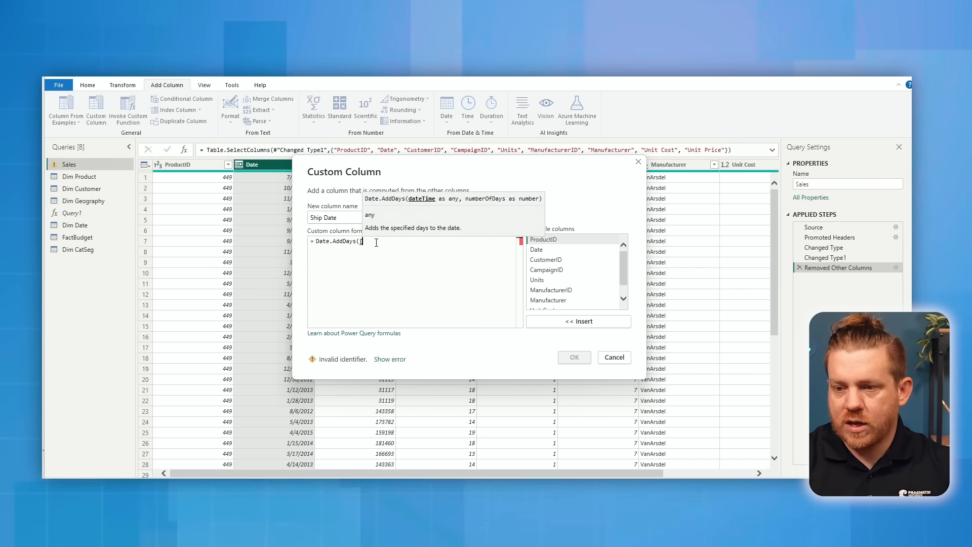
{"action": "left_click", "coordinate": [419, 264]}
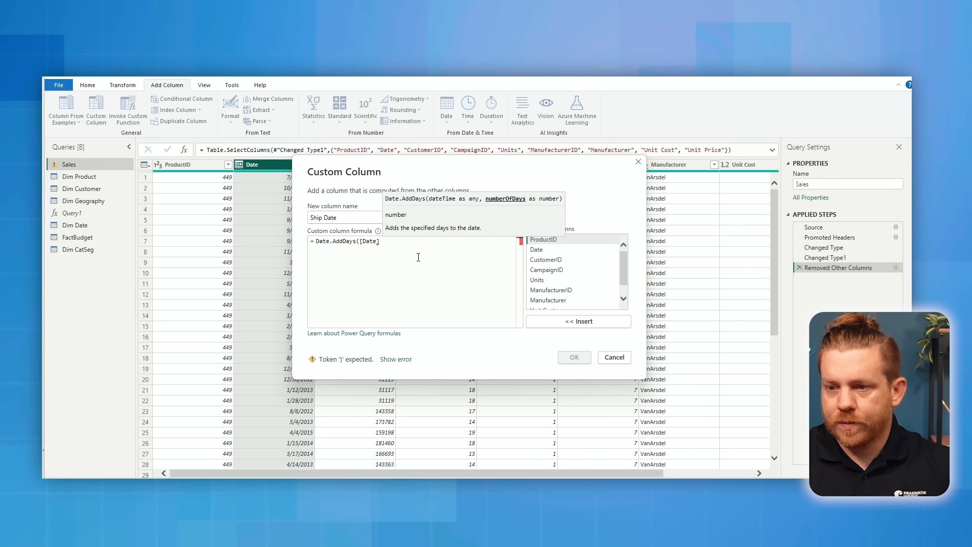
{"action": "key", "text": "BackSpace"}
{"action": "type", "text": ", 3)"}
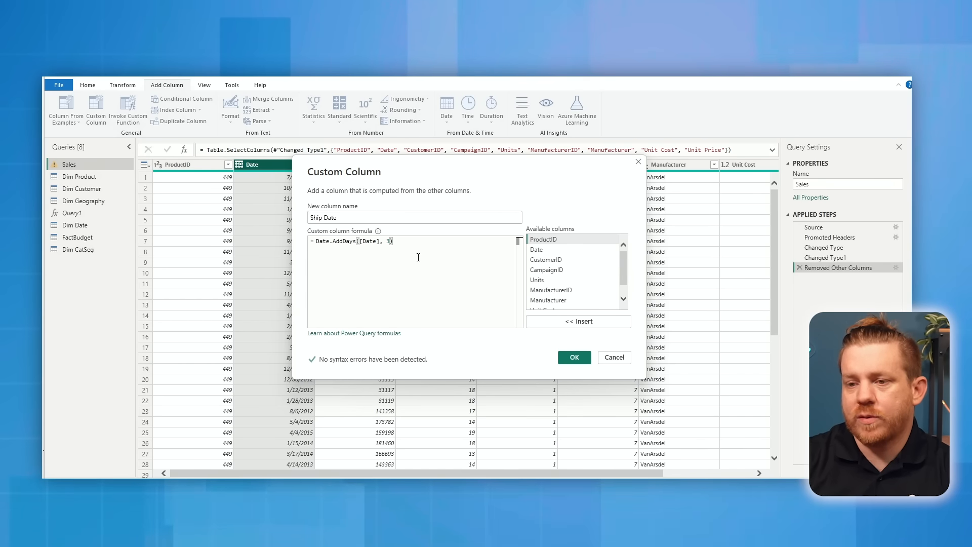
{"action": "left_click", "coordinate": [575, 357]}
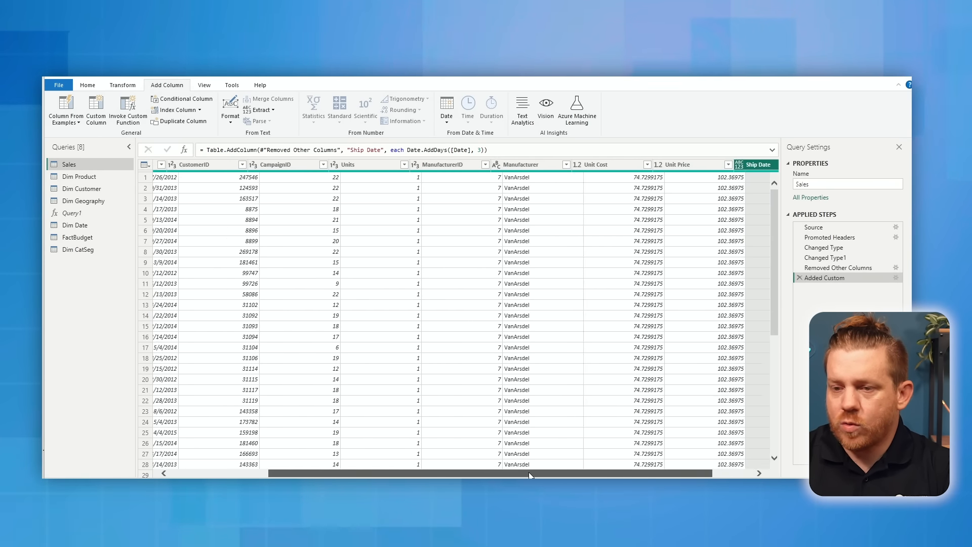
Rename the Date column in Sales to Order Date, and apply the query changes to the model
{"action": "left_click_drag", "start_coordinate": [528, 472], "coordinate": [388, 469]}
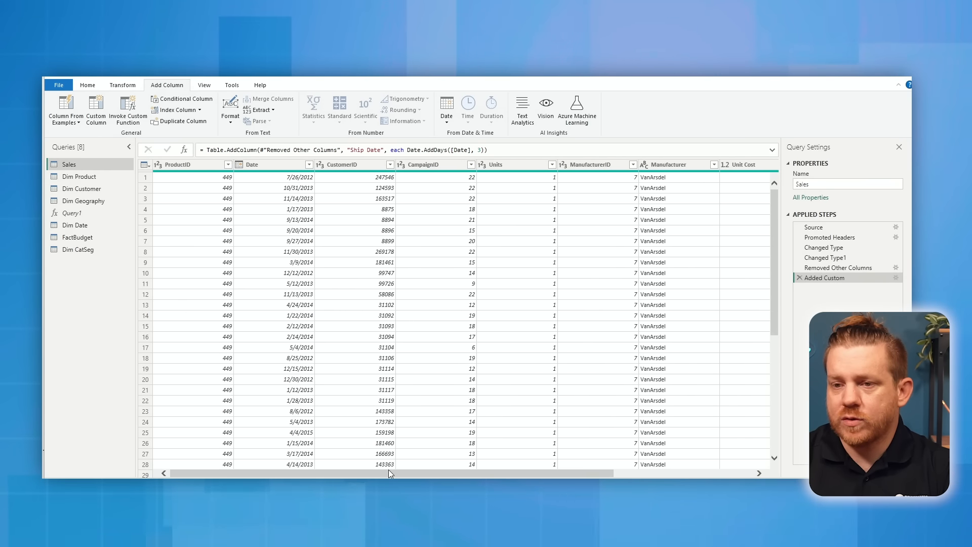
{"action": "double_click", "coordinate": [261, 165]}
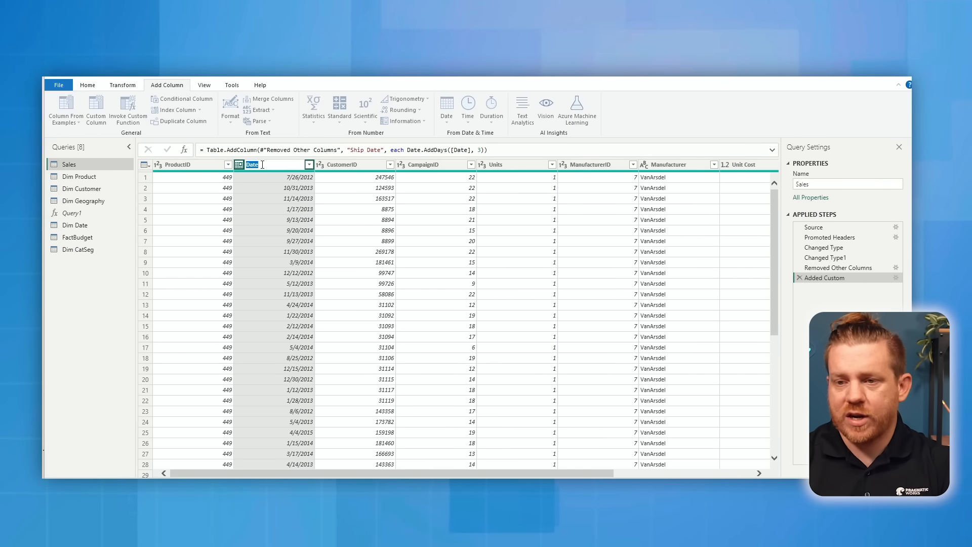
{"action": "type", "text": "OrderDate"}
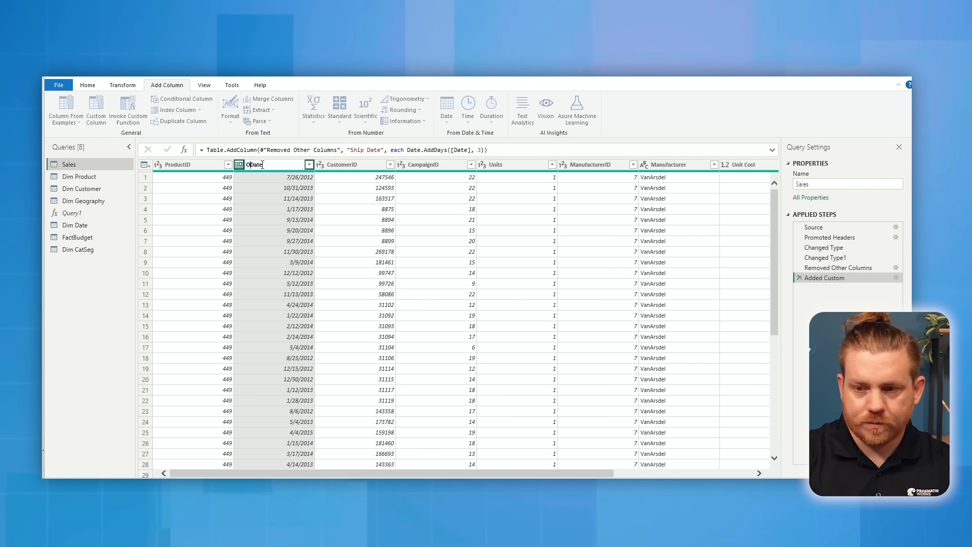
{"action": "key", "text": "Return"}
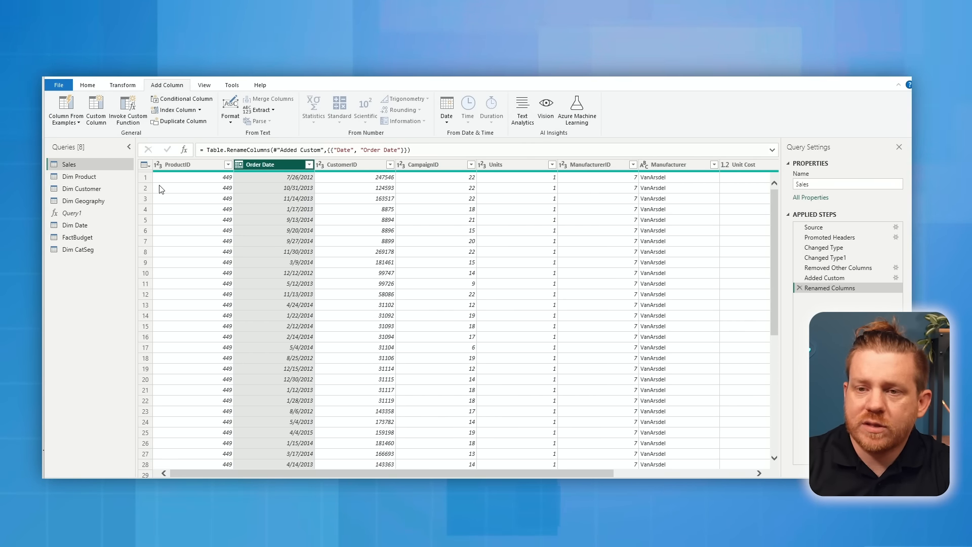
{"action": "left_click", "coordinate": [87, 85]}
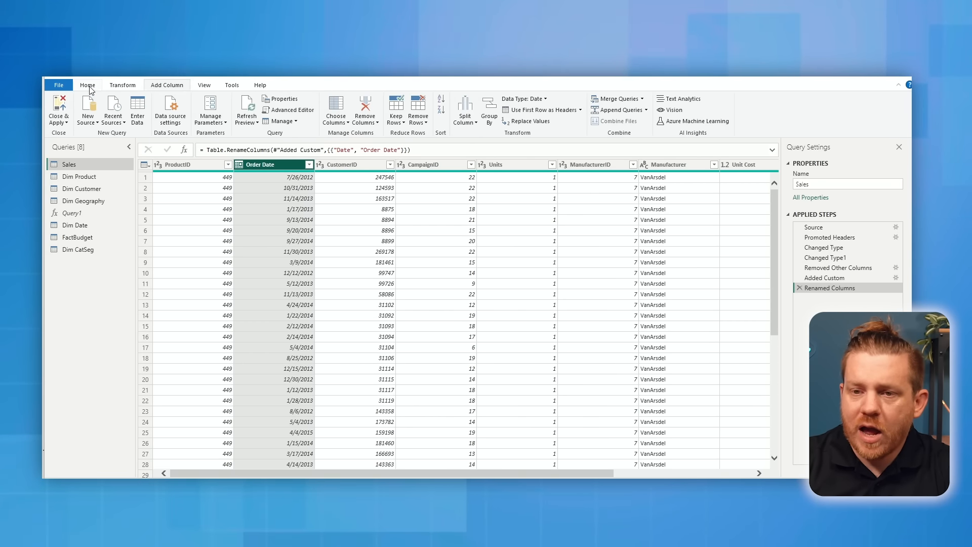
{"action": "left_click", "coordinate": [58, 107]}
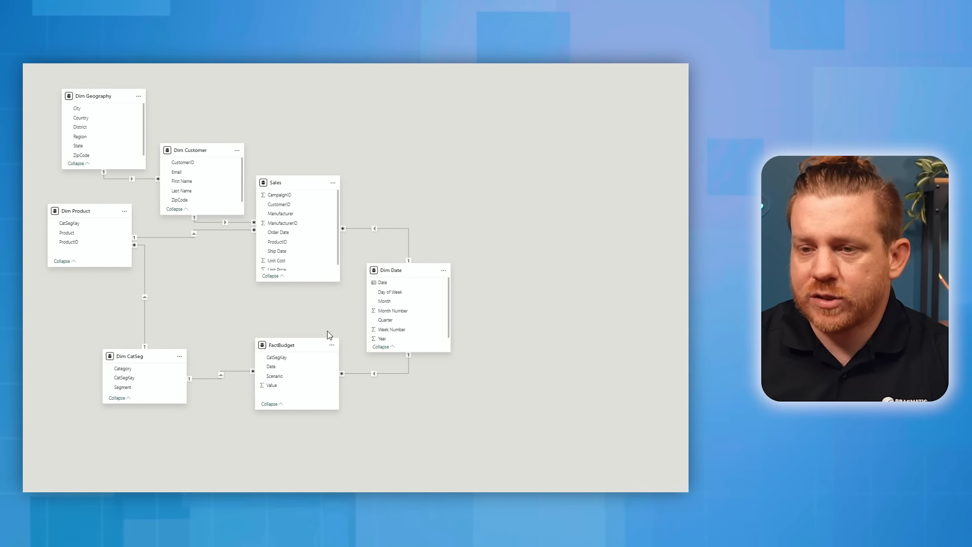
Edit the relationship between Sales and Dim Date so that Ship Date, instead of Order Date, links to Date, and save it
{"action": "double_click", "coordinate": [375, 228]}
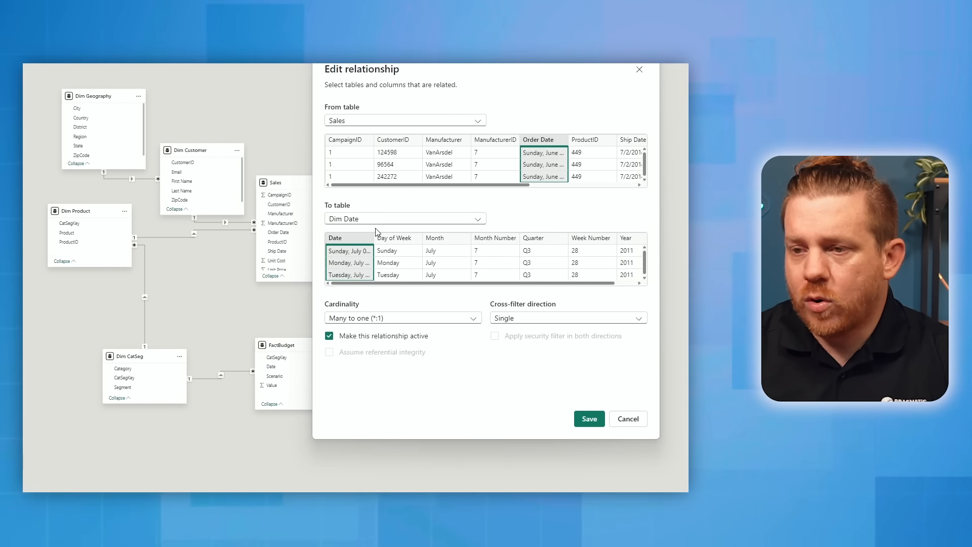
{"action": "left_click_drag", "start_coordinate": [428, 185], "coordinate": [519, 193]}
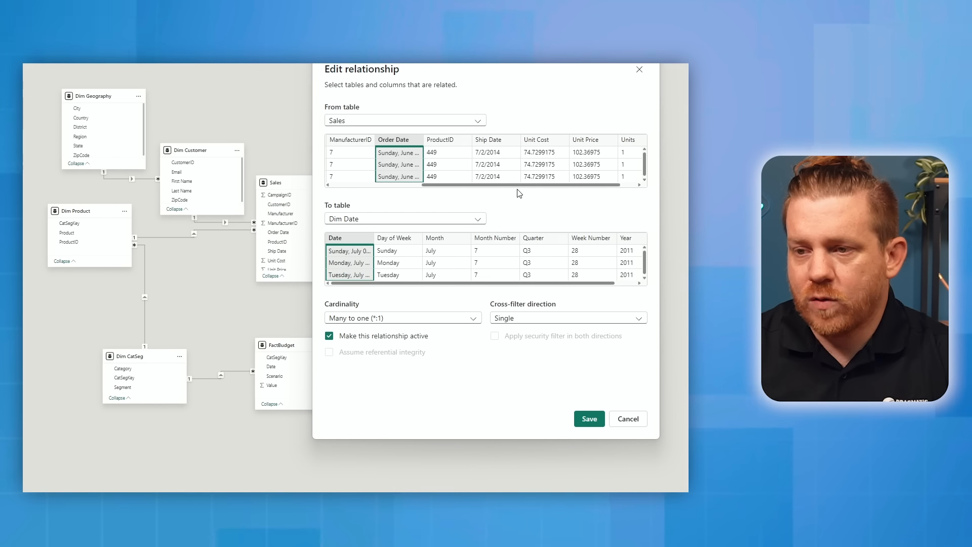
{"action": "left_click", "coordinate": [497, 142]}
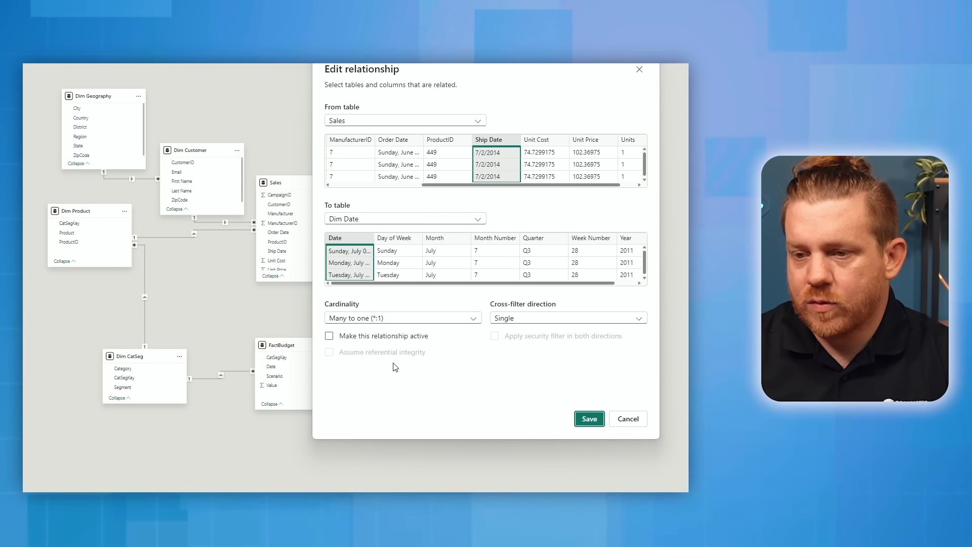
{"action": "left_click", "coordinate": [399, 337]}
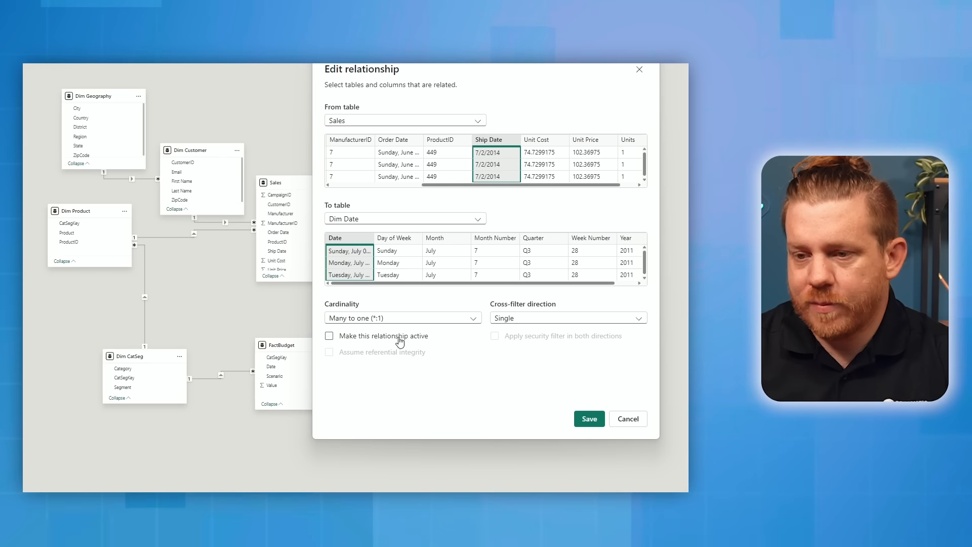
{"action": "left_click", "coordinate": [589, 419]}
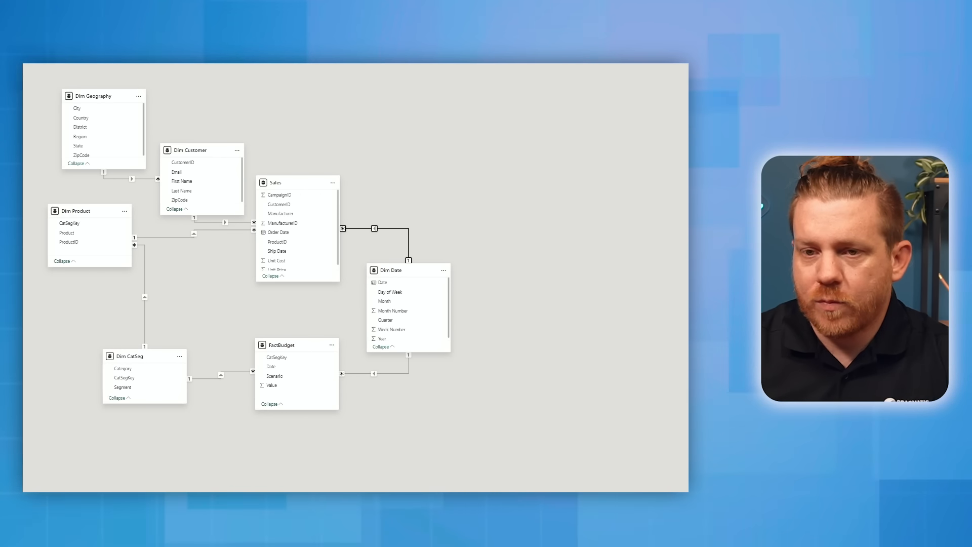
Return to the report and change the data type of the Ship Date column in Sales to Date
{"action": "left_click", "coordinate": [13, 72]}
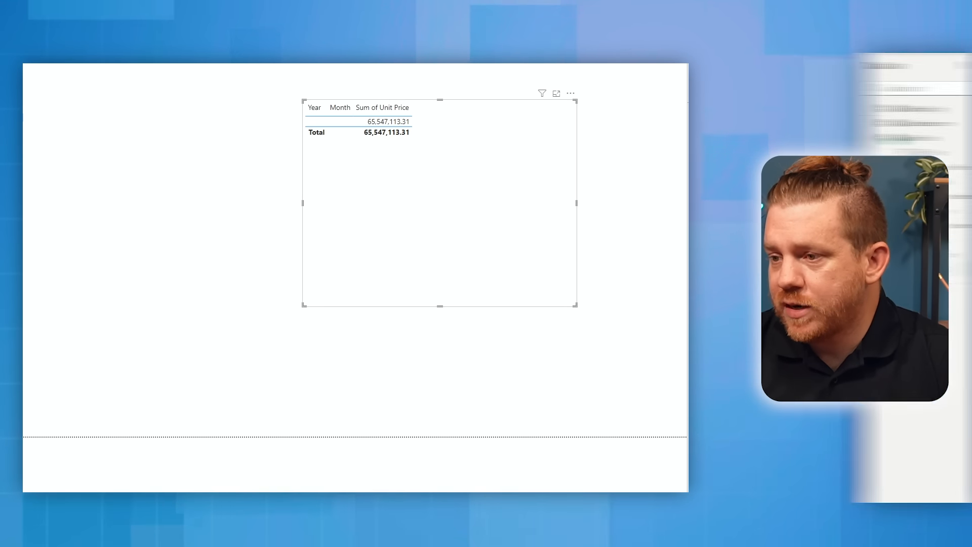
{"action": "left_click", "coordinate": [639, 299]}
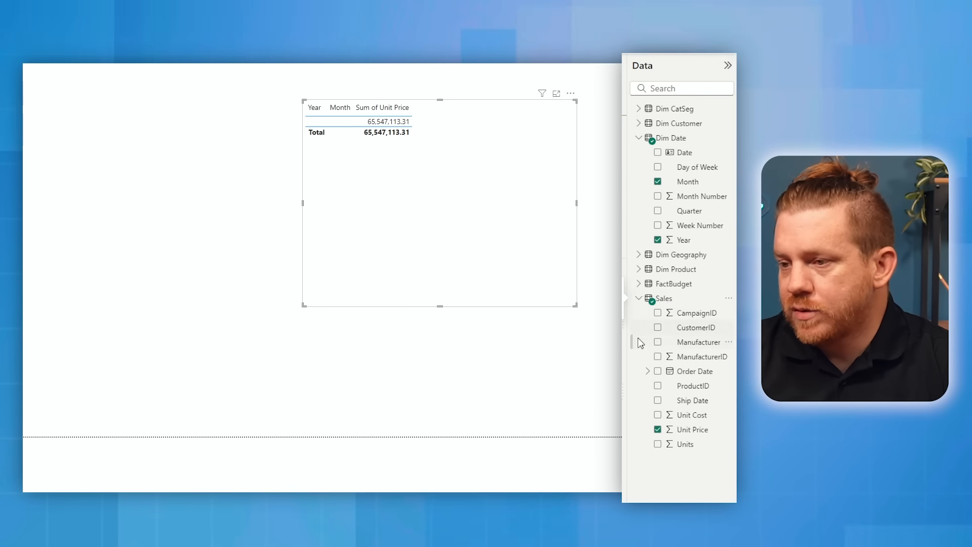
{"action": "left_click", "coordinate": [690, 400]}
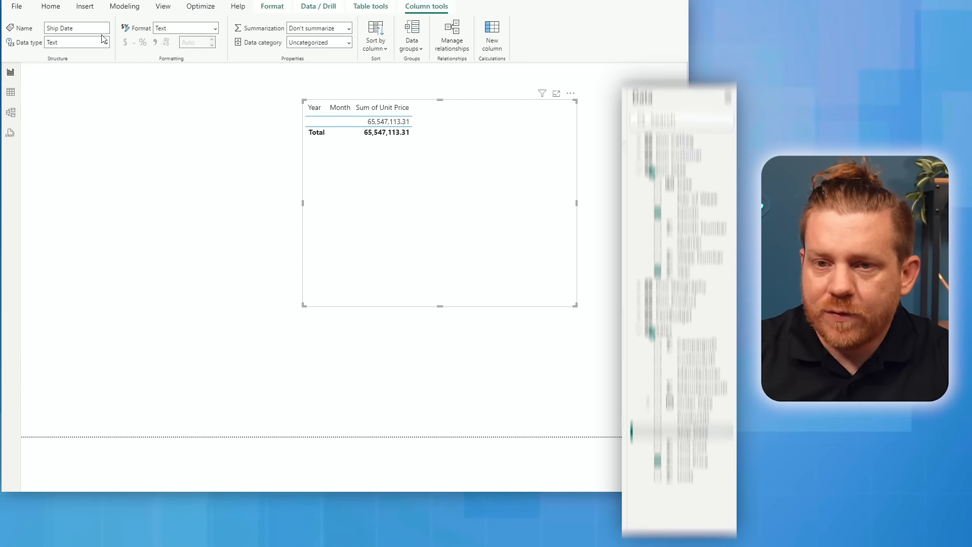
{"action": "left_click", "coordinate": [106, 43]}
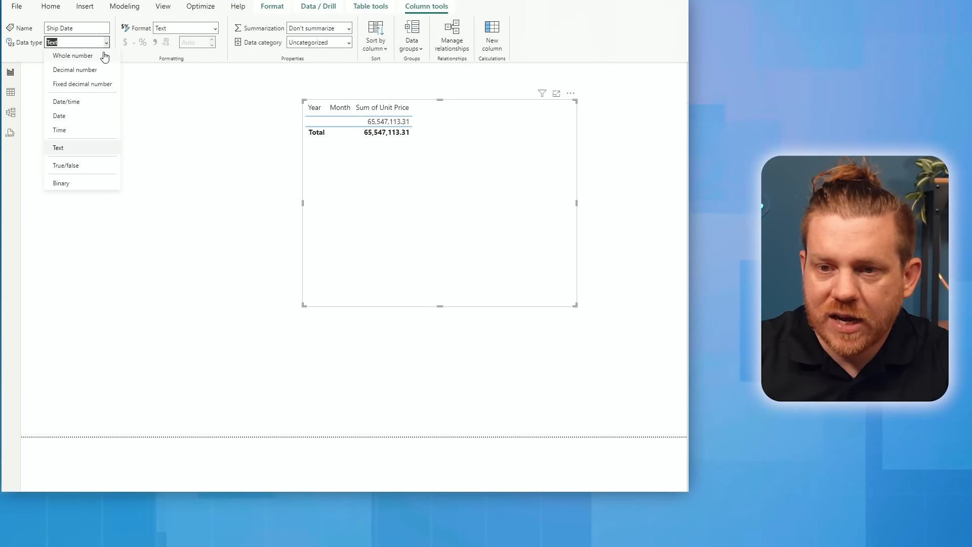
{"action": "left_click", "coordinate": [95, 117]}
{"action": "left_click", "coordinate": [545, 303]}
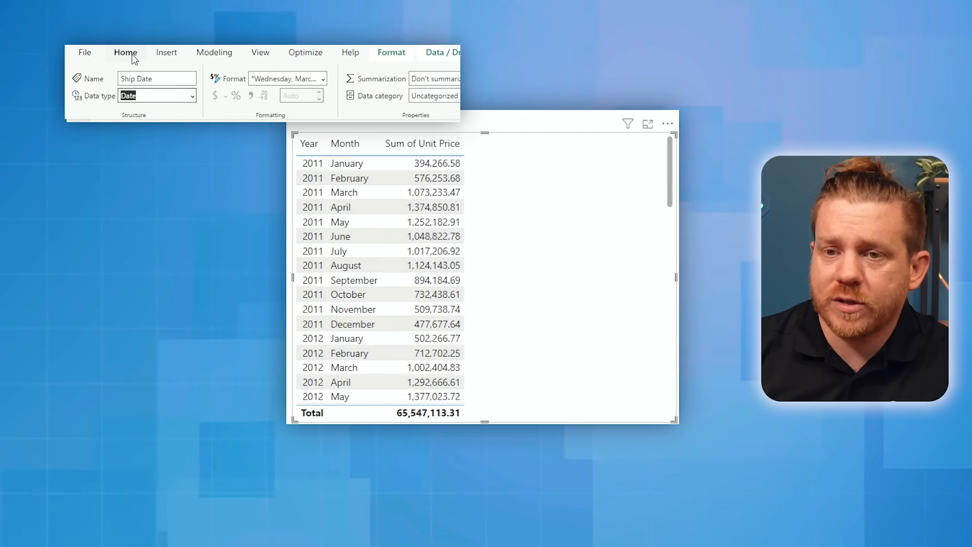
Open the query editor and duplicate the Dim Date query
{"action": "left_click", "coordinate": [132, 56]}
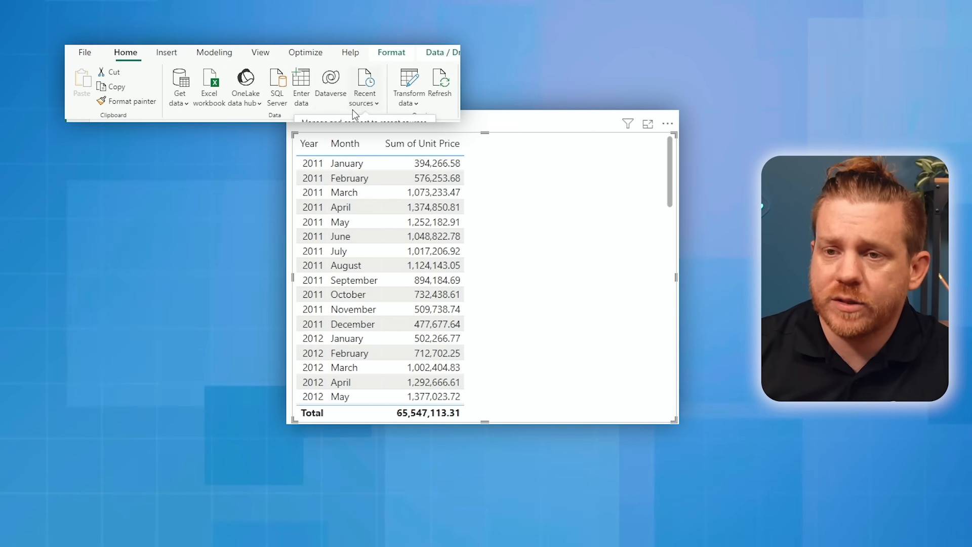
{"action": "left_click", "coordinate": [412, 84]}
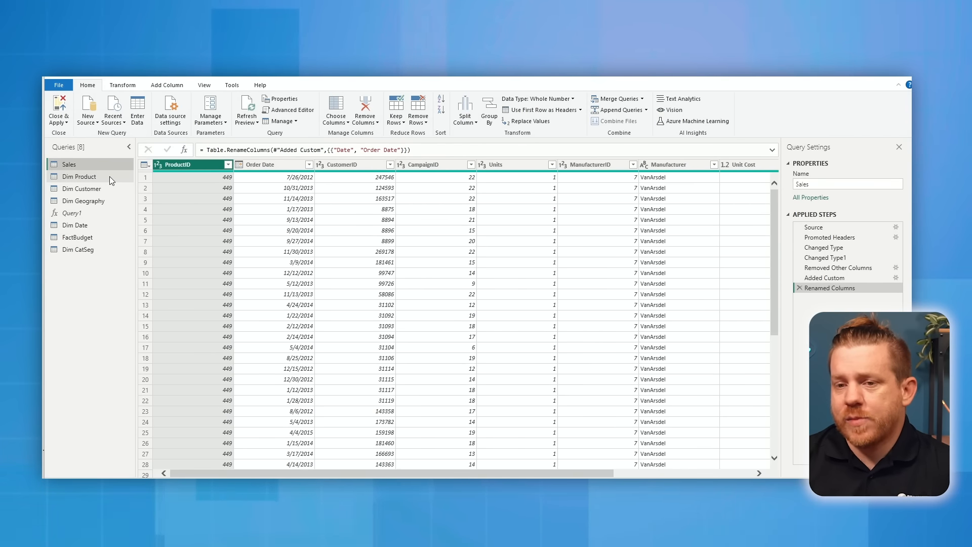
{"action": "left_click", "coordinate": [102, 226]}
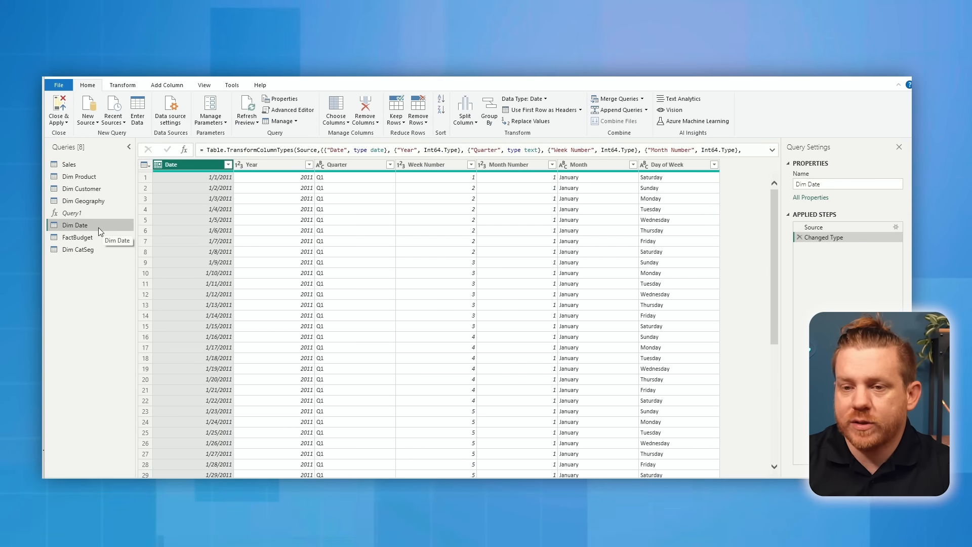
{"action": "right_click", "coordinate": [99, 230]}
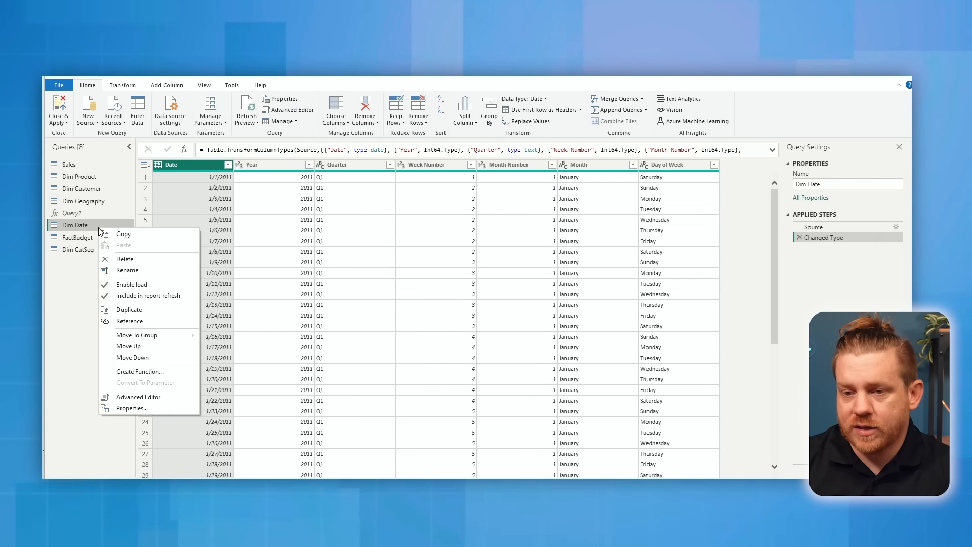
{"action": "left_click", "coordinate": [127, 310]}
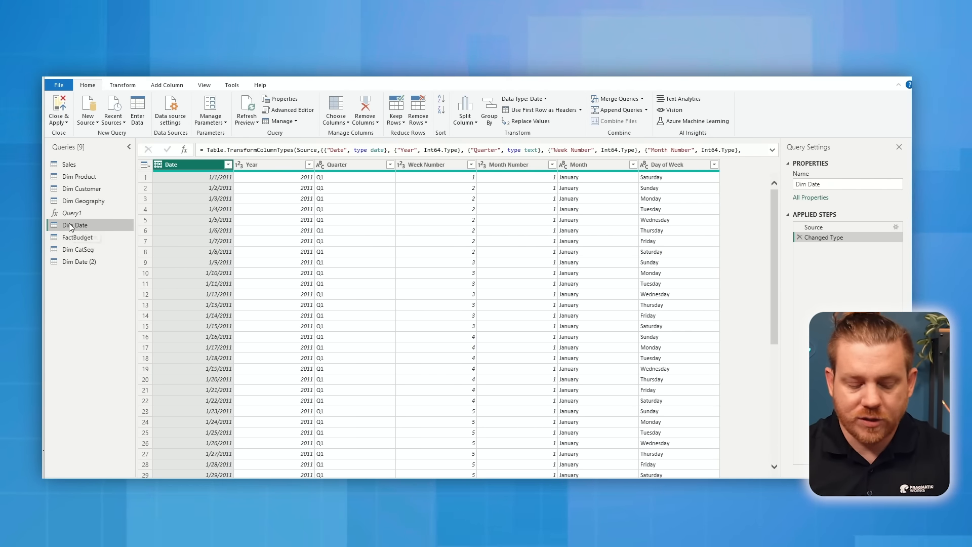
Rename the original date query Dim Ship Date and its duplicate Dim Order Date, and apply the changes to the model
{"action": "double_click", "coordinate": [70, 226]}
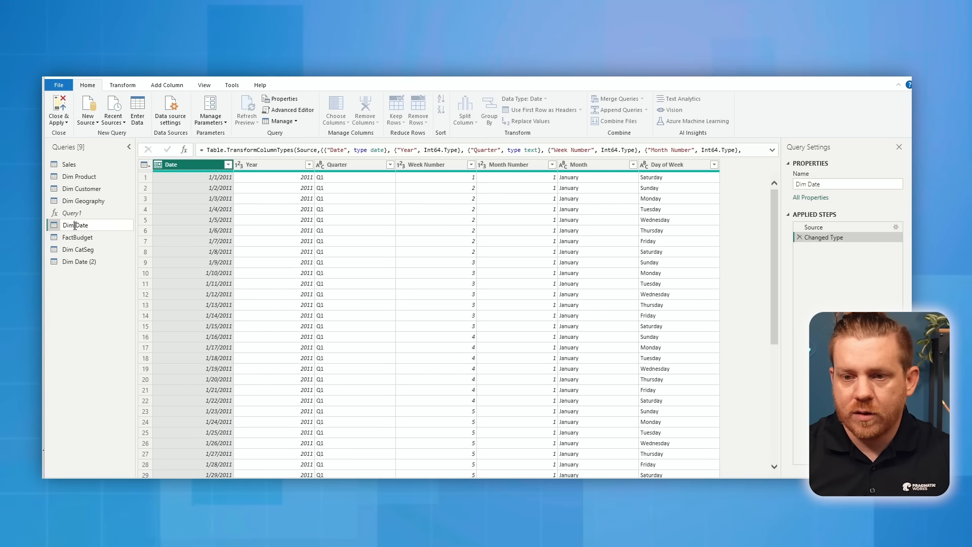
{"action": "type", "text": "Ship"}
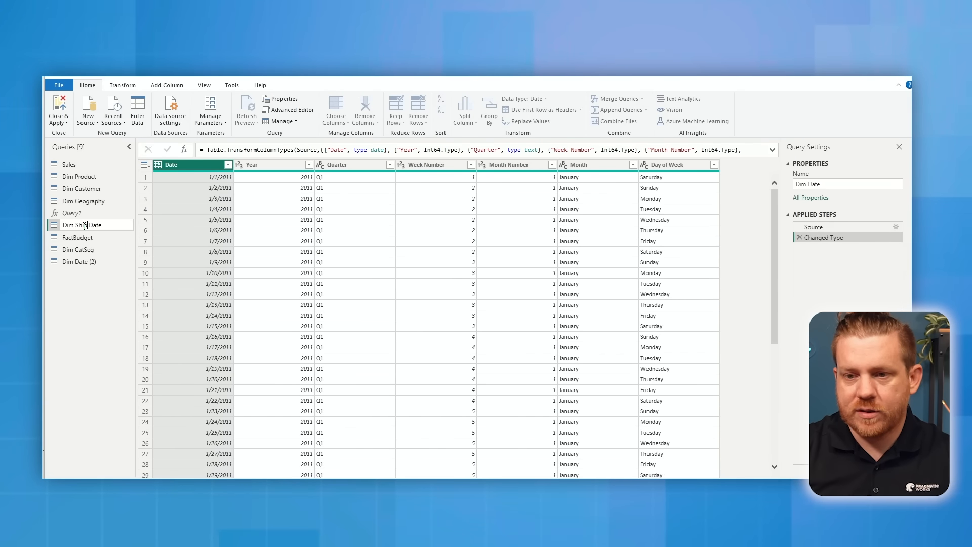
{"action": "left_click", "coordinate": [99, 260]}
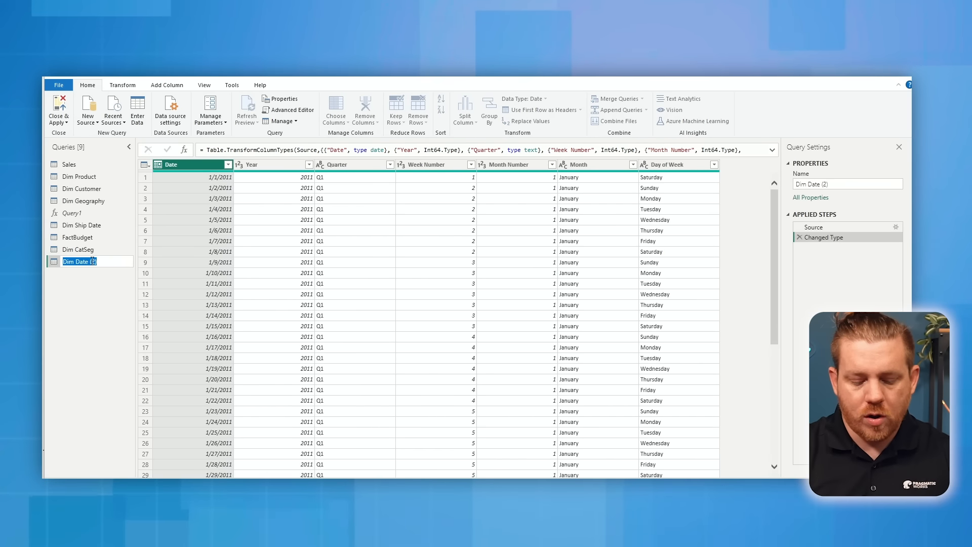
{"action": "type", "text": "Dim Order Da"}
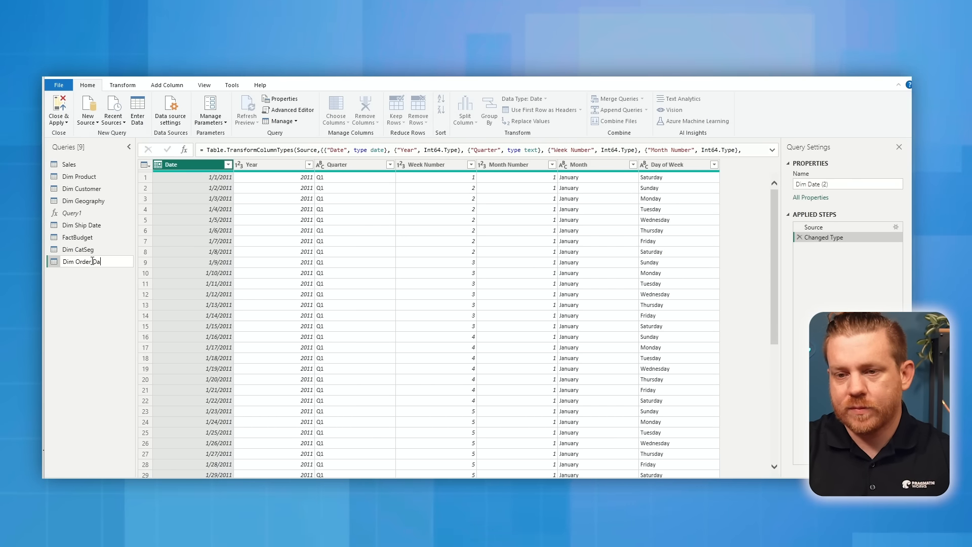
{"action": "key", "text": "Return"}
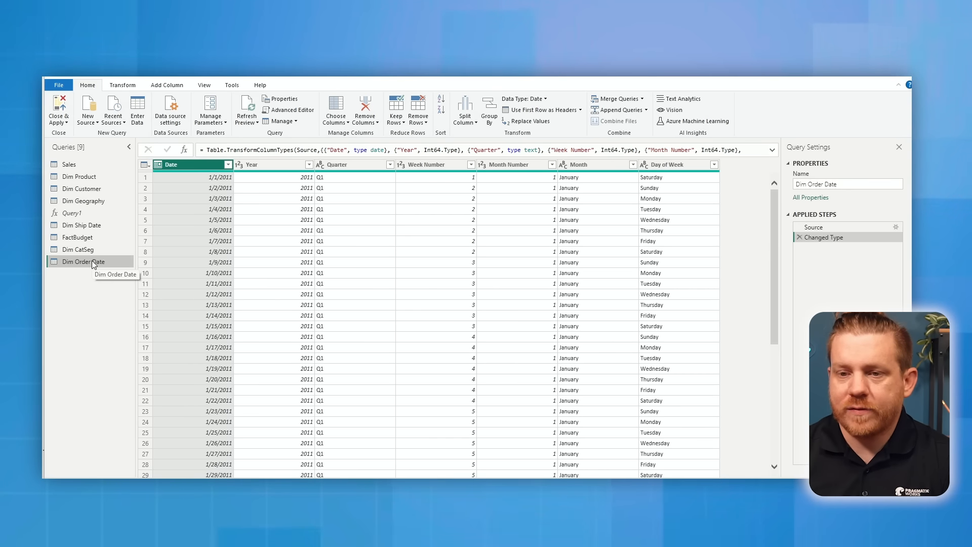
{"action": "left_click", "coordinate": [63, 107]}
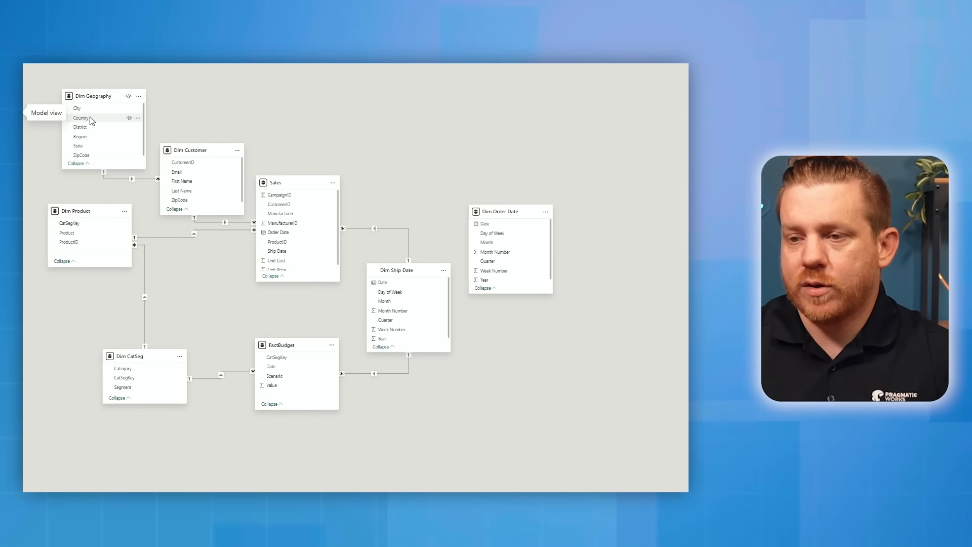
Place Dim Order Date above Dim Ship Date in the model and relate Order Date in Sales to its Date column as an active many-to-one relationship
{"action": "left_click_drag", "start_coordinate": [501, 212], "coordinate": [456, 164]}
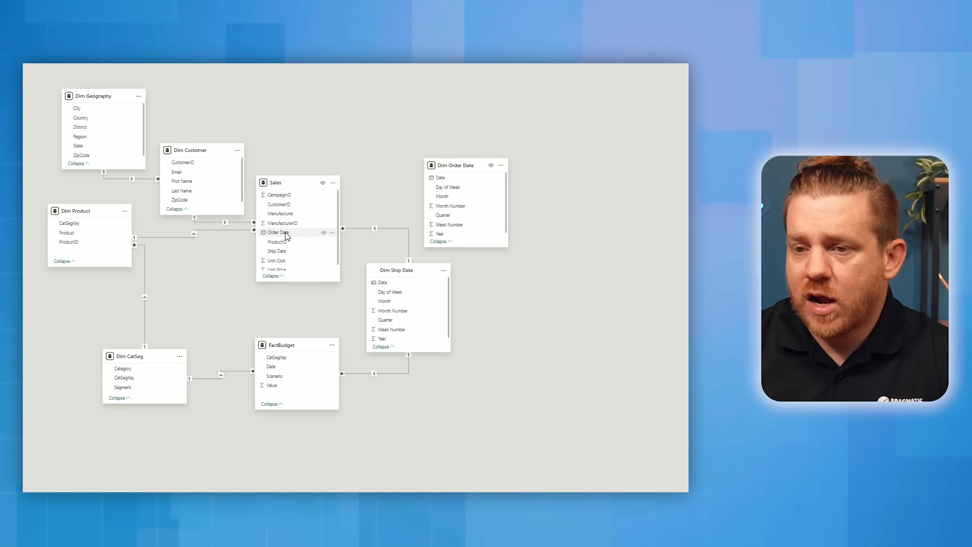
{"action": "left_click_drag", "start_coordinate": [362, 219], "coordinate": [447, 181]}
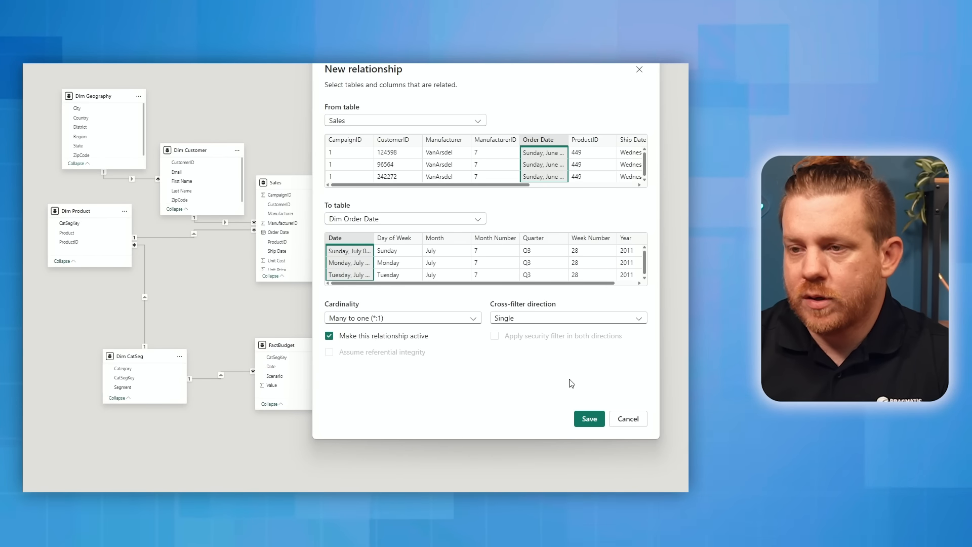
{"action": "left_click", "coordinate": [590, 420]}
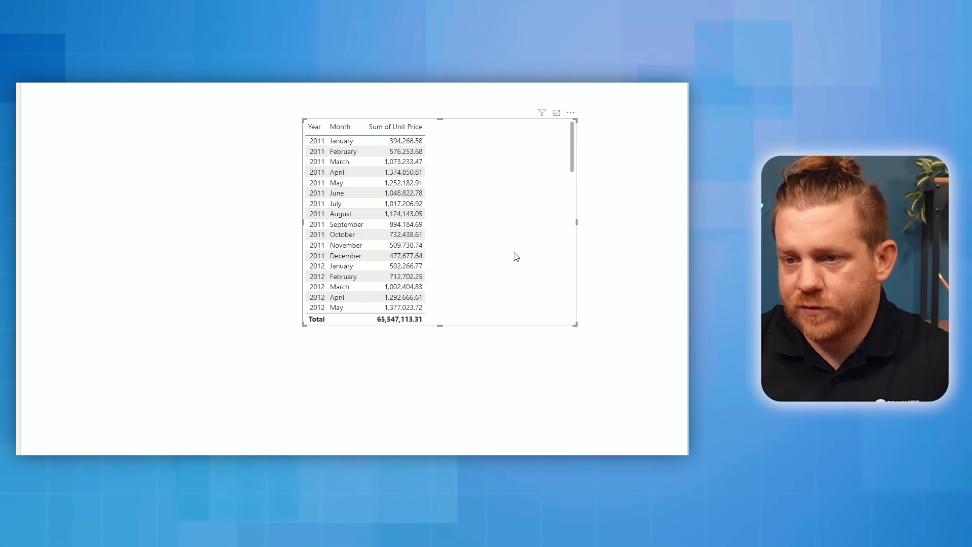
Move the table visual to the left side of the report page and rename its value column Sum of Unit Price (ship)
{"action": "left_click_drag", "start_coordinate": [516, 257], "coordinate": [240, 261]}
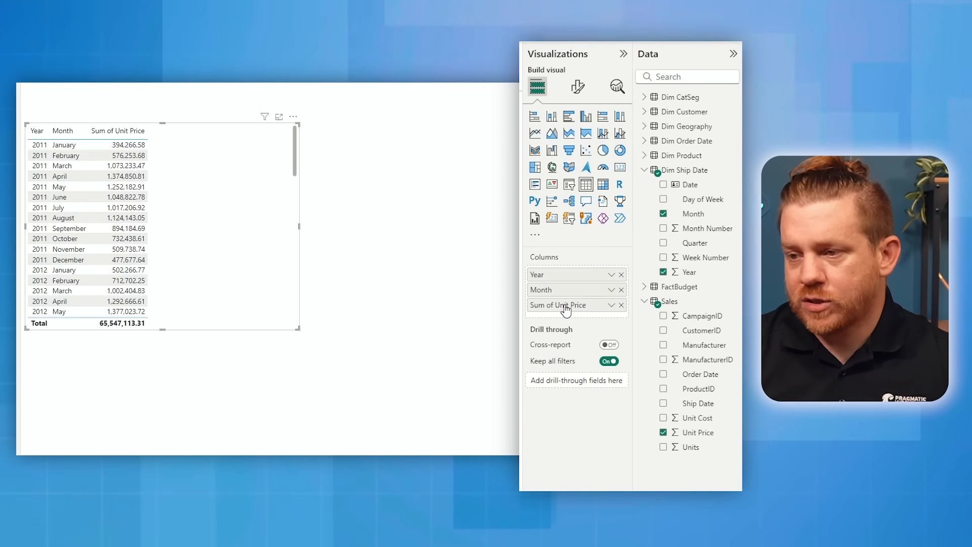
{"action": "double_click", "coordinate": [565, 305]}
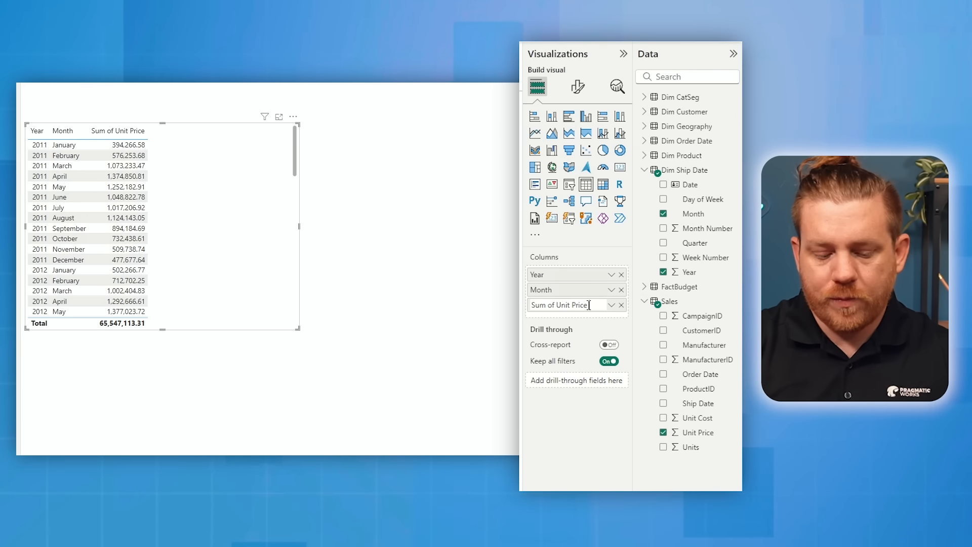
{"action": "type", "text": ")"}
{"action": "key", "text": "Return"}
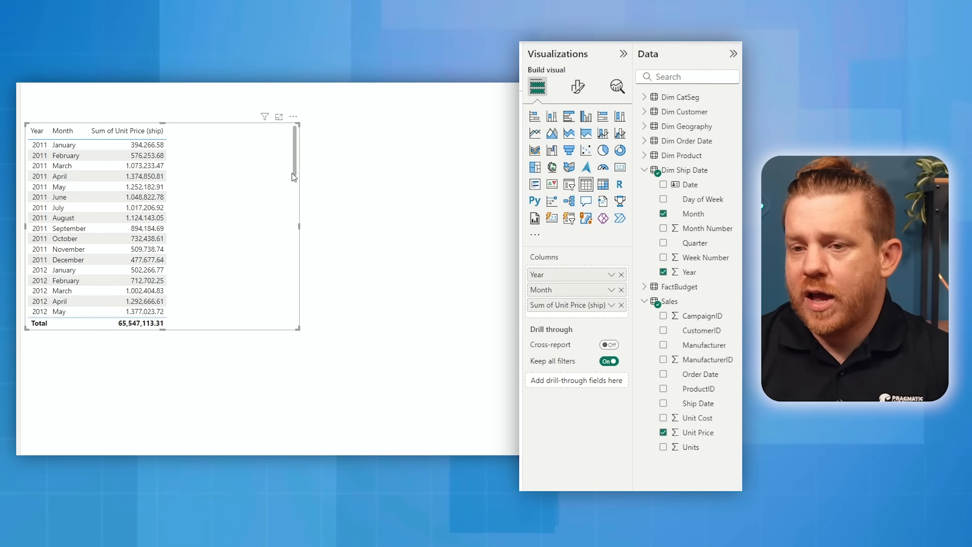
Copy the table visual, place the copy beside the original, and remove Year and Month from the copy
{"action": "key", "text": "ctrl+c"}
{"action": "key", "text": "ctrl+v"}
{"action": "left_click_drag", "start_coordinate": [254, 215], "coordinate": [568, 214]}
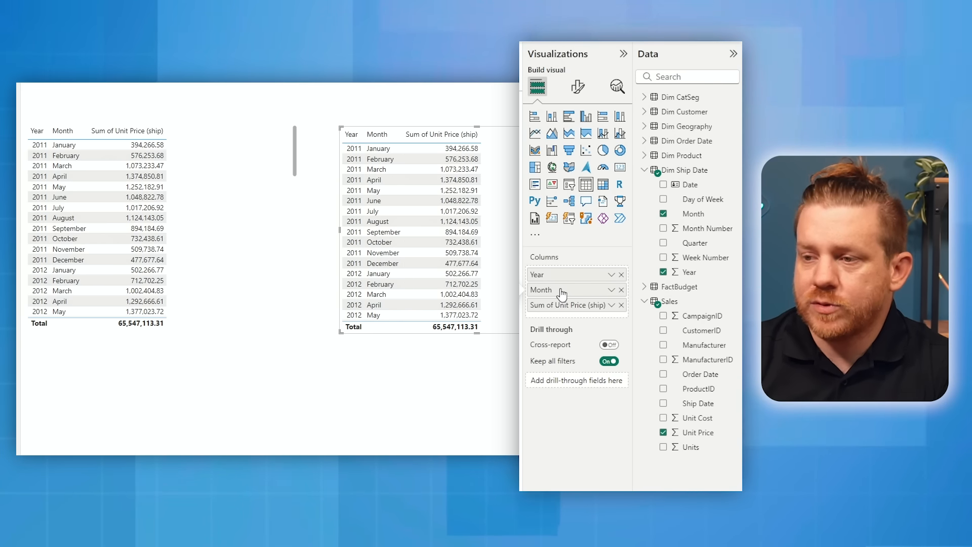
{"action": "left_click", "coordinate": [622, 275]}
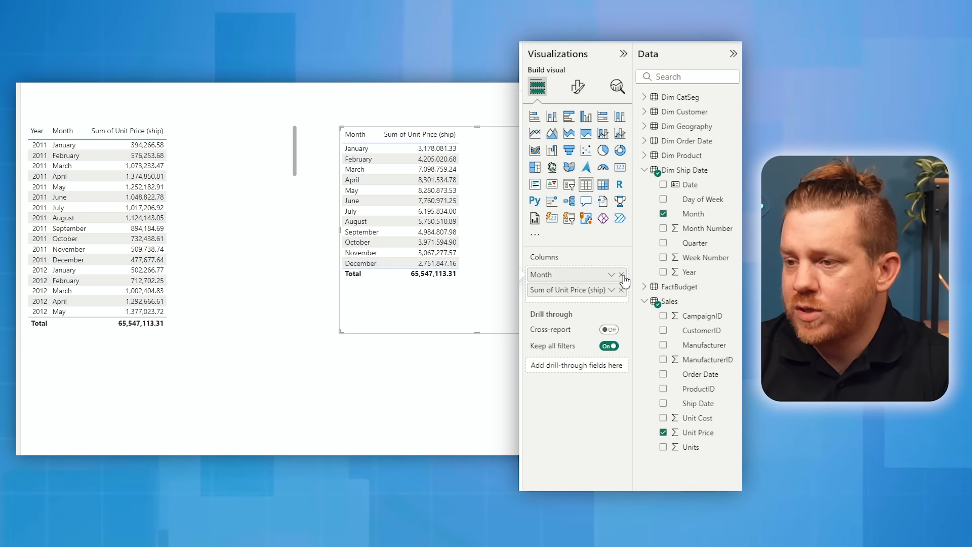
{"action": "left_click", "coordinate": [621, 274]}
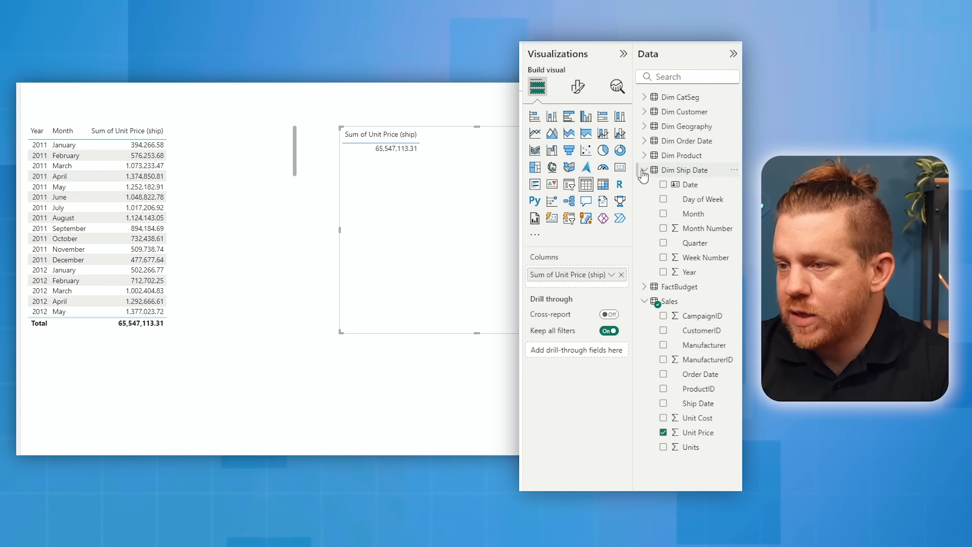
Add Dim Order Date's Year, set to Don't summarize, and Month to the copied table before the unit price column
{"action": "left_click", "coordinate": [644, 171]}
{"action": "left_click", "coordinate": [644, 142]}
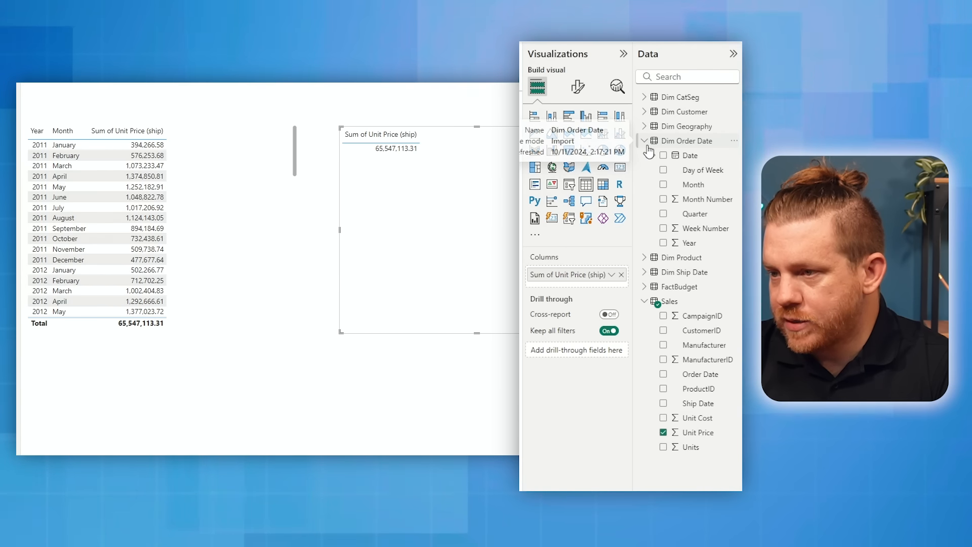
{"action": "left_click_drag", "start_coordinate": [707, 248], "coordinate": [602, 281]}
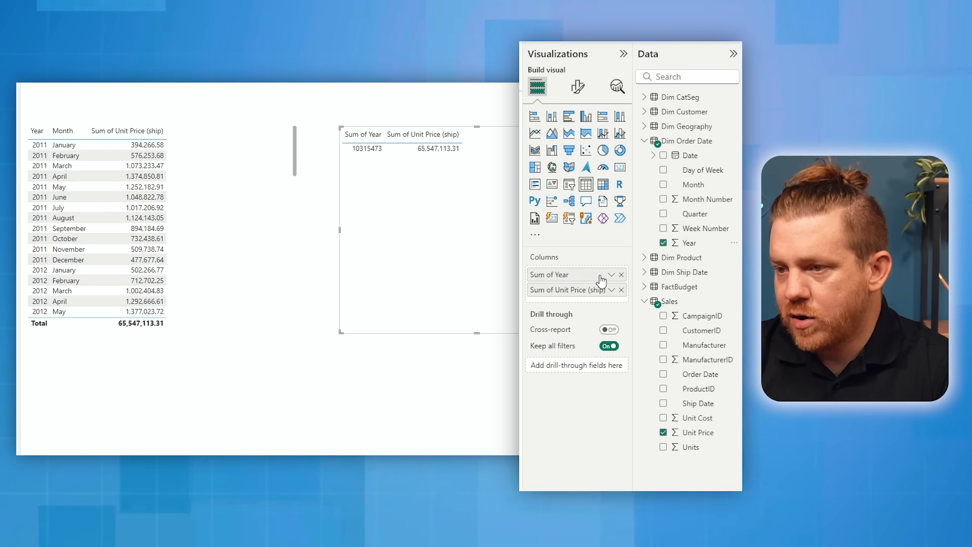
{"action": "left_click", "coordinate": [612, 274]}
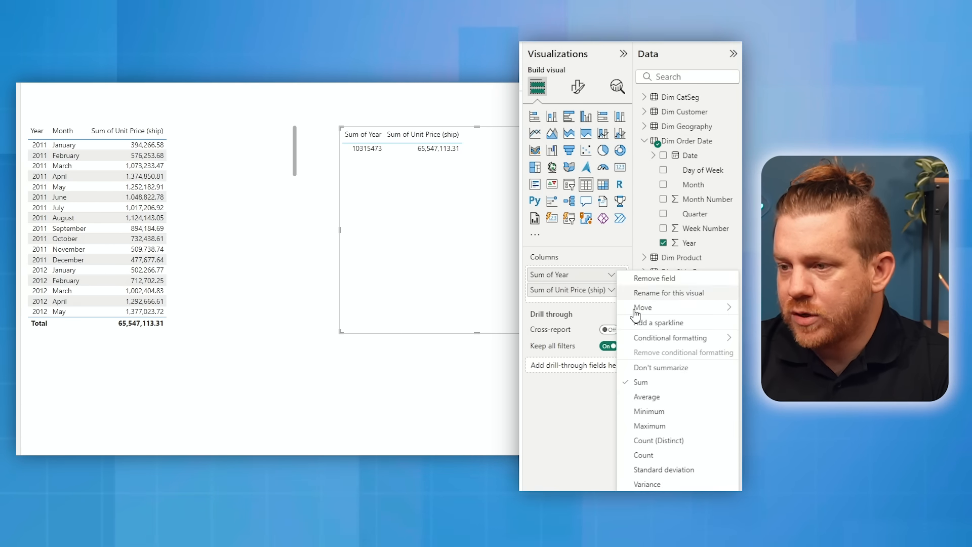
{"action": "left_click", "coordinate": [653, 369]}
{"action": "left_click_drag", "start_coordinate": [691, 184], "coordinate": [576, 282]}
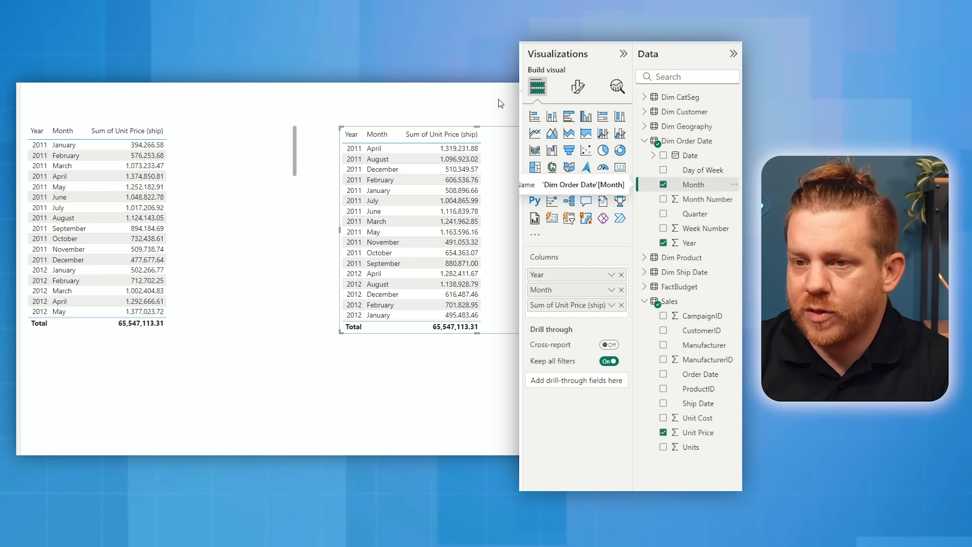
Sort Dim Order Date's Month column by Month Number and move the copied table next to the ship date table
{"action": "left_click", "coordinate": [375, 56]}
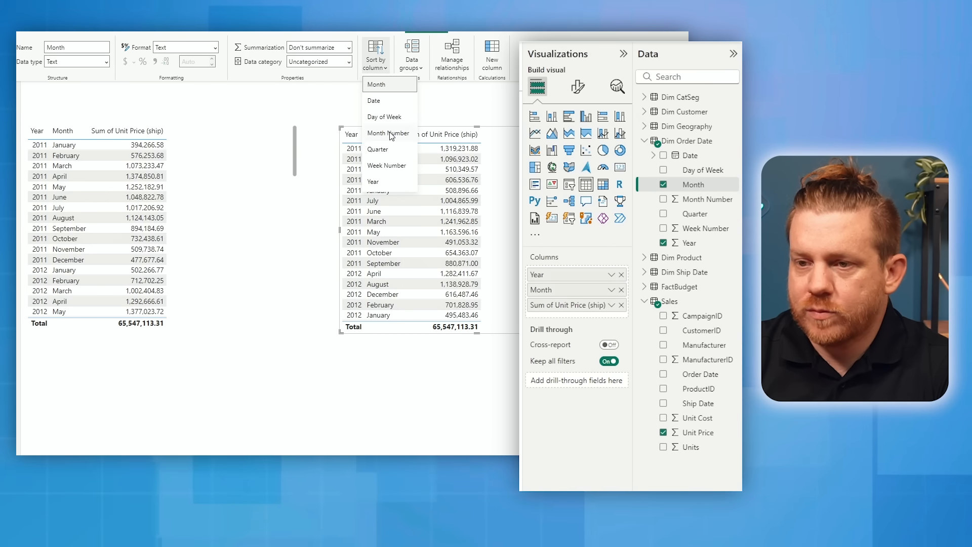
{"action": "left_click_drag", "start_coordinate": [550, 221], "coordinate": [433, 226]}
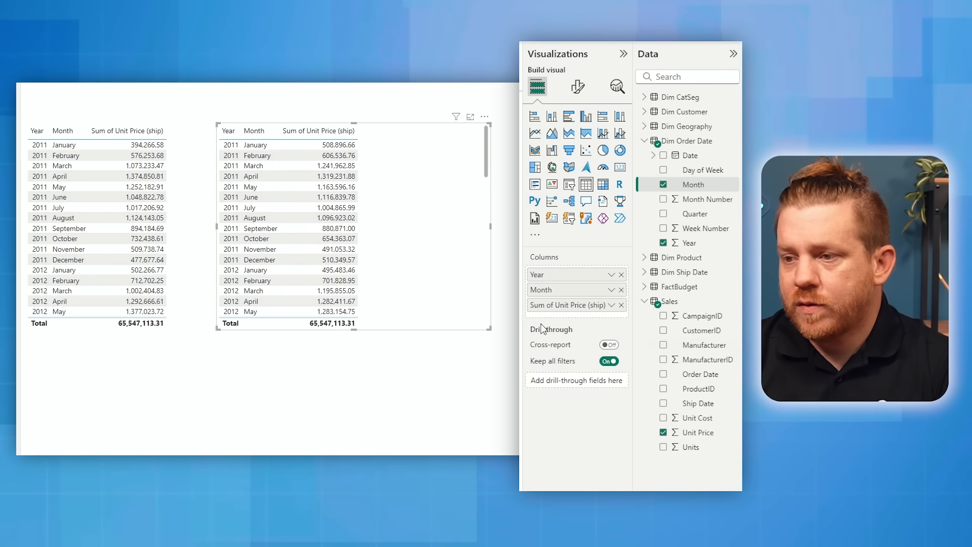
Rename the copied table's value column Sum of Unit Price (order)
{"action": "double_click", "coordinate": [581, 305]}
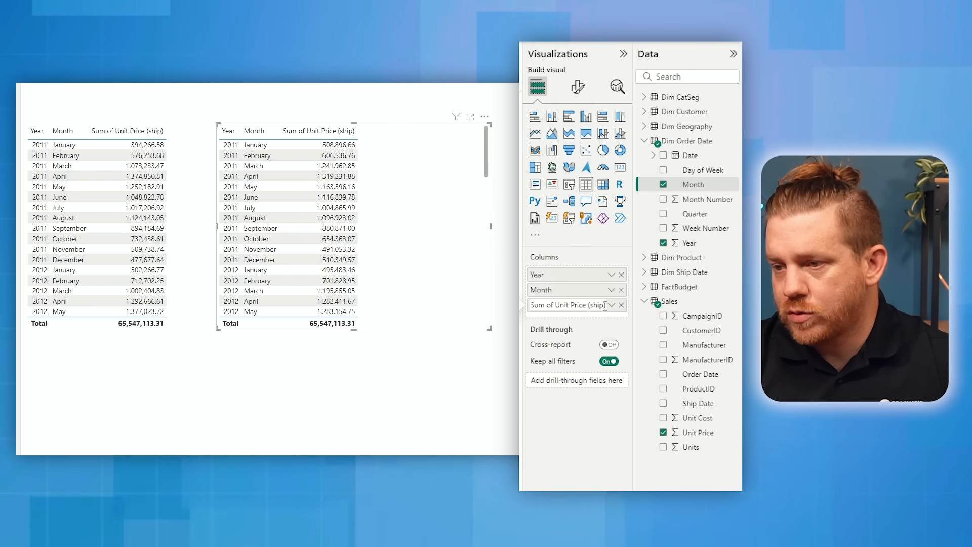
{"action": "left_click_drag", "start_coordinate": [603, 305], "coordinate": [590, 307]}
{"action": "type", "text": "o"}
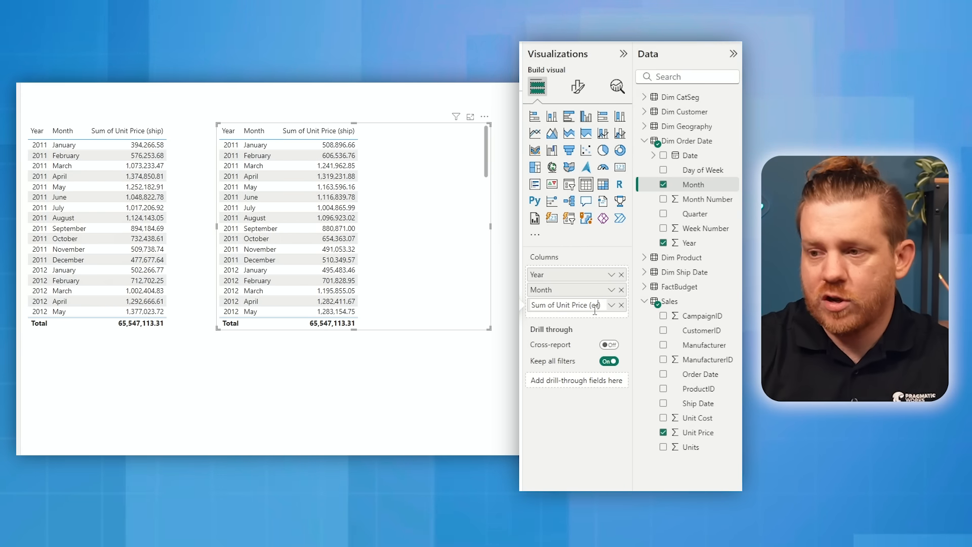
{"action": "type", "text": "rder"}
{"action": "key", "text": "Return"}
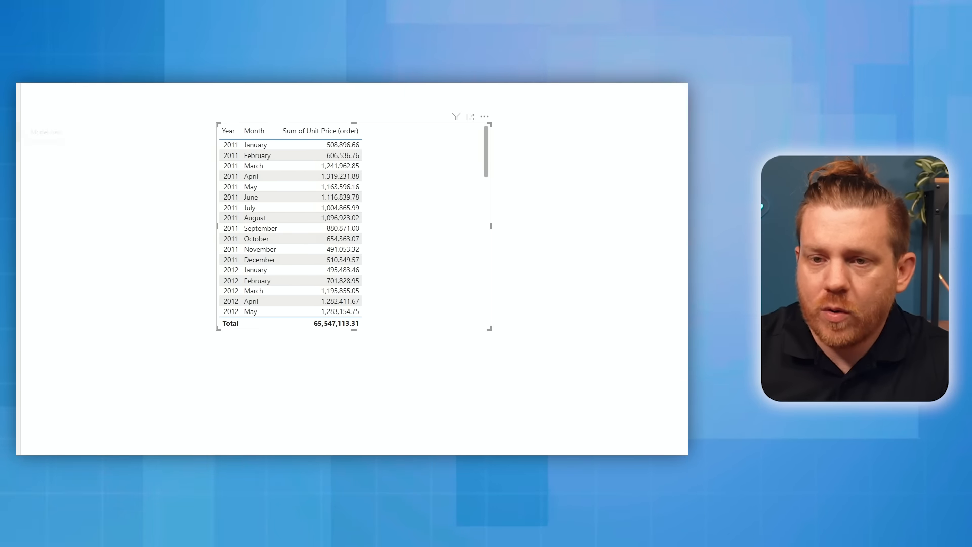
In the model diagram, move Dim Ship Date down beside FactBudget and shift Dim Order Date slightly toward Sales
{"action": "left_click", "coordinate": [8, 131]}
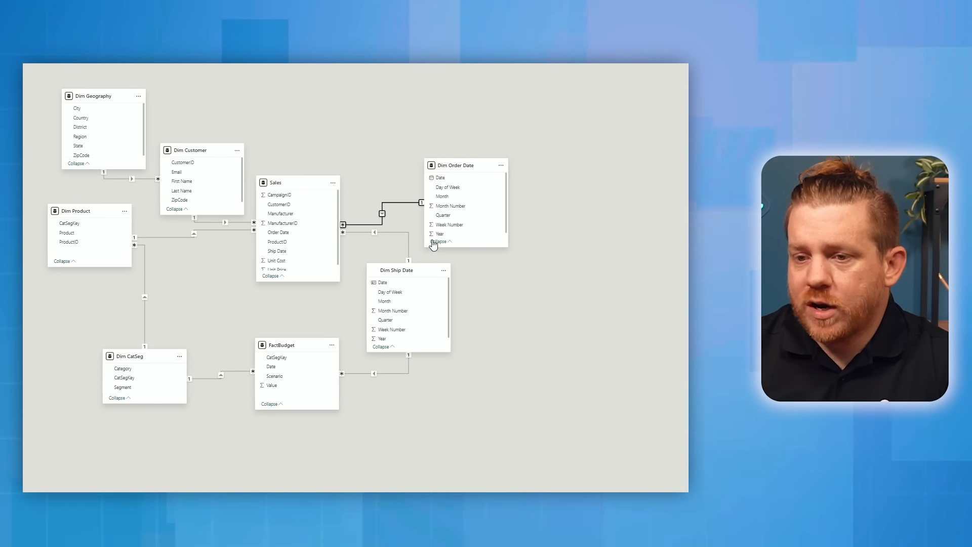
{"action": "left_click_drag", "start_coordinate": [412, 270], "coordinate": [437, 333]}
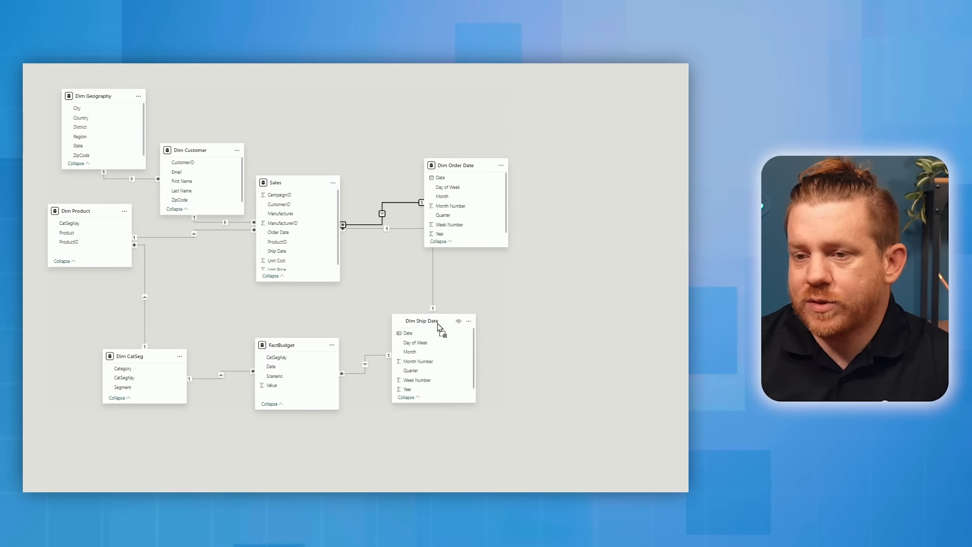
{"action": "left_click_drag", "start_coordinate": [461, 168], "coordinate": [448, 163]}
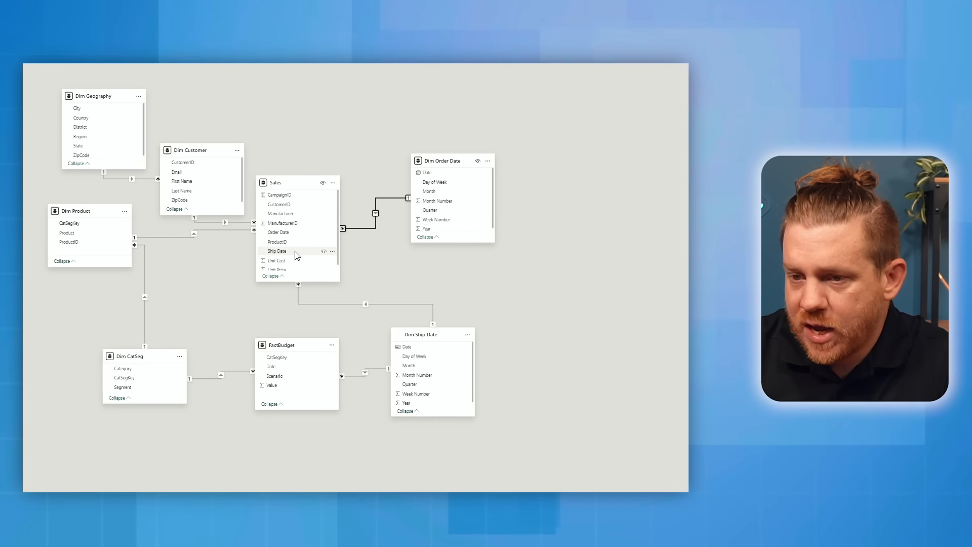
Relate Ship Date in Sales to Dim Order Date's Date as an inactive many-to-one relationship and inspect the links between both tables
{"action": "left_click_drag", "start_coordinate": [297, 256], "coordinate": [436, 174]}
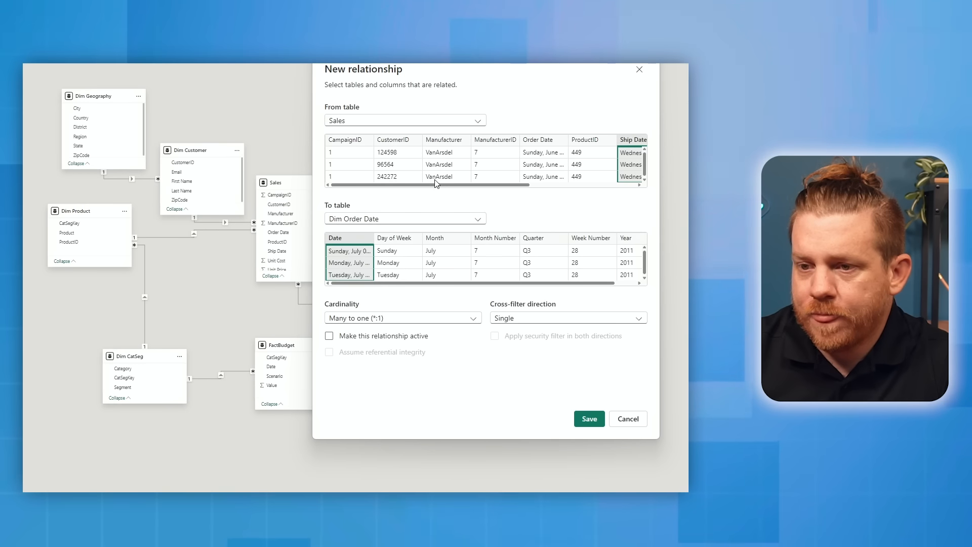
{"action": "left_click", "coordinate": [588, 420]}
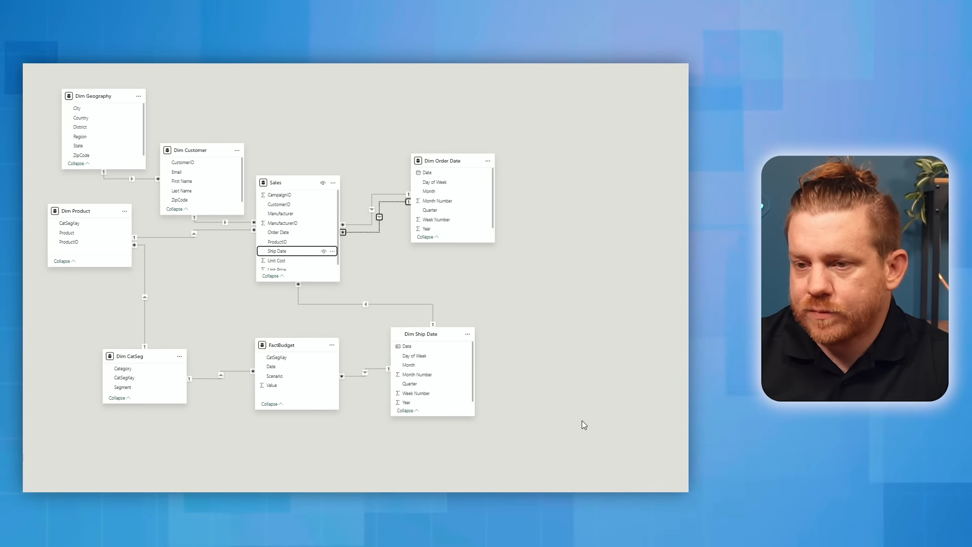
{"action": "left_click", "coordinate": [379, 233]}
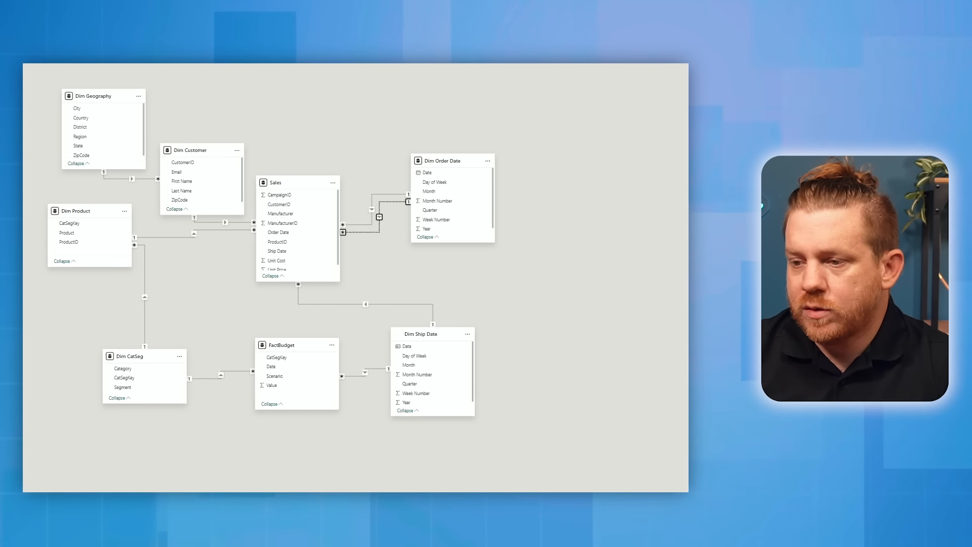
{"action": "scroll", "coordinate": [356, 278], "scroll_direction": "up", "scroll_amount": 3}
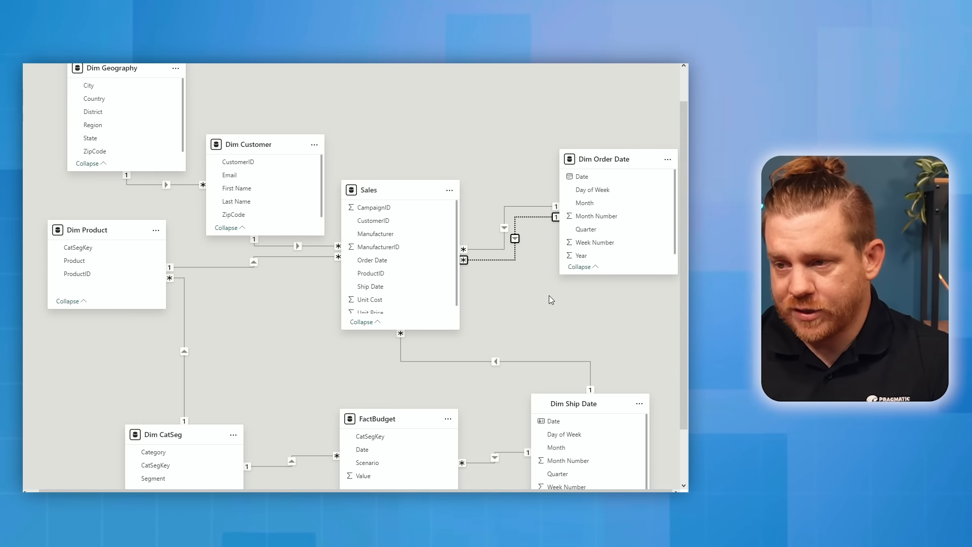
{"action": "left_click", "coordinate": [505, 229]}
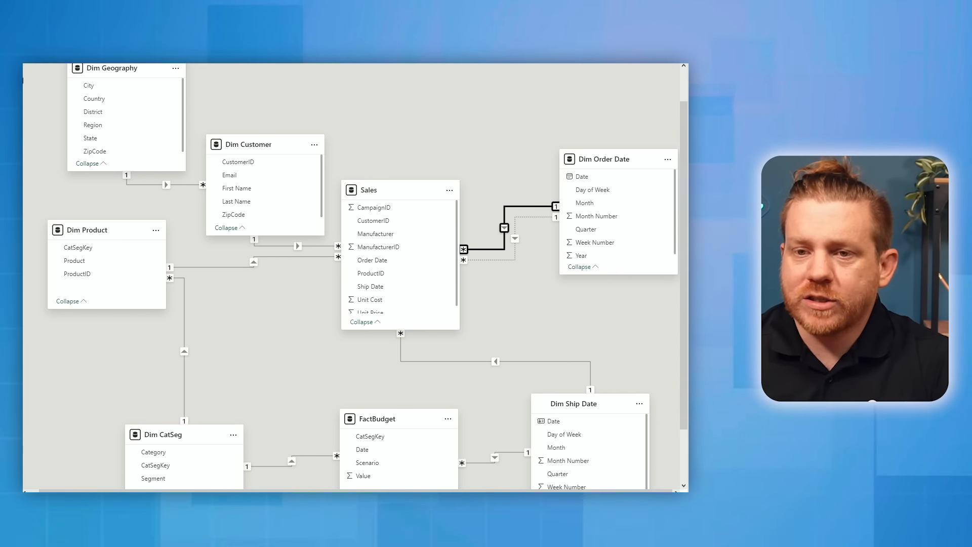
Return to the report and start a new measure in the Sales table named Total Sales (Order)
{"action": "left_click", "coordinate": [13, 73]}
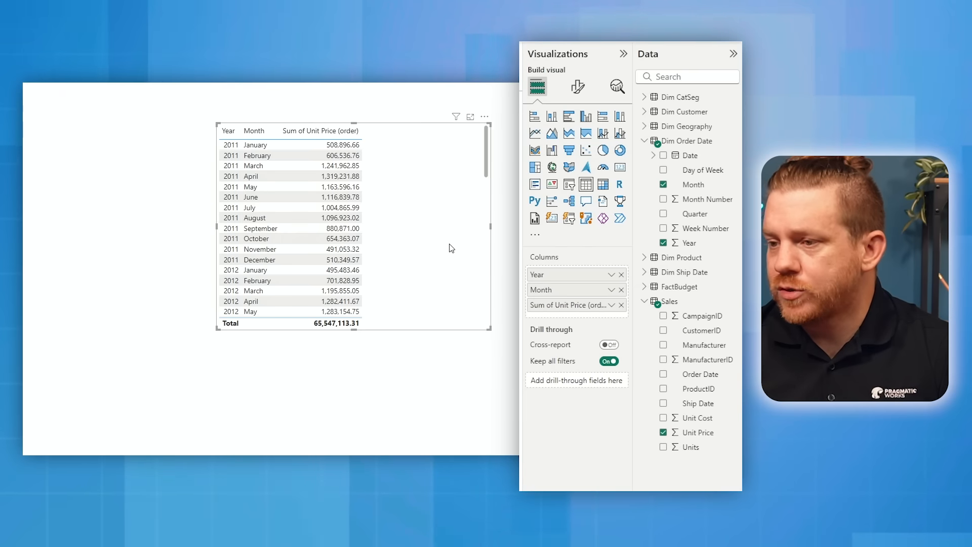
{"action": "right_click", "coordinate": [675, 304]}
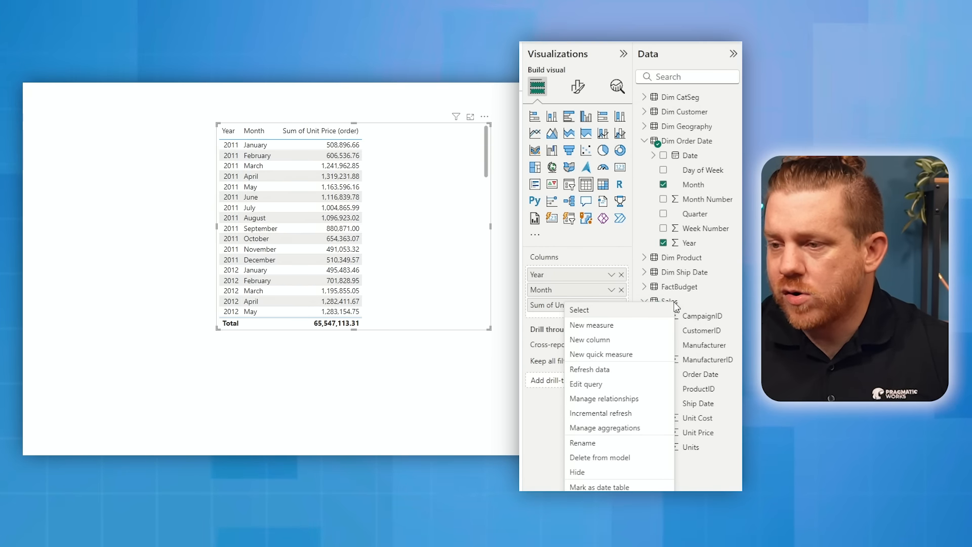
{"action": "left_click", "coordinate": [652, 328]}
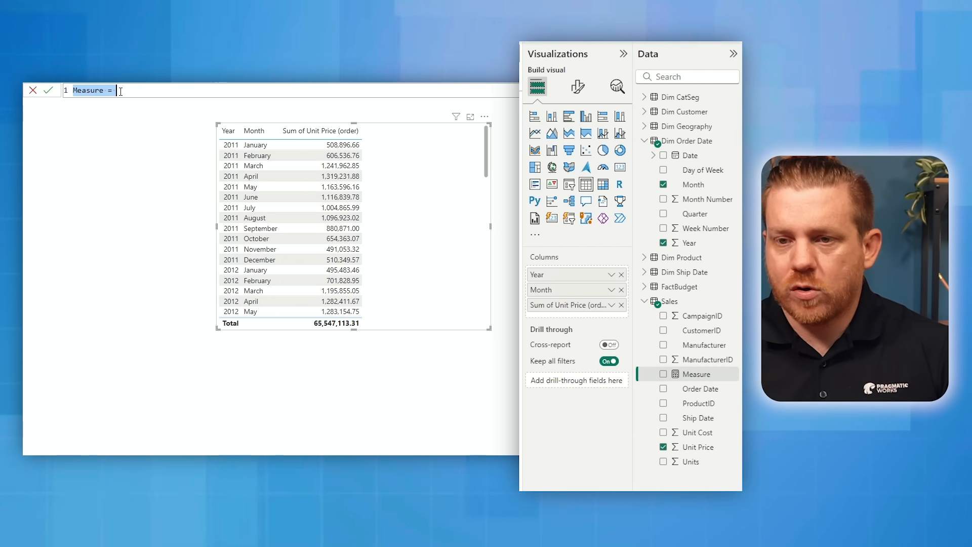
{"action": "scroll", "coordinate": [135, 91], "scroll_direction": "up", "scroll_amount": 5}
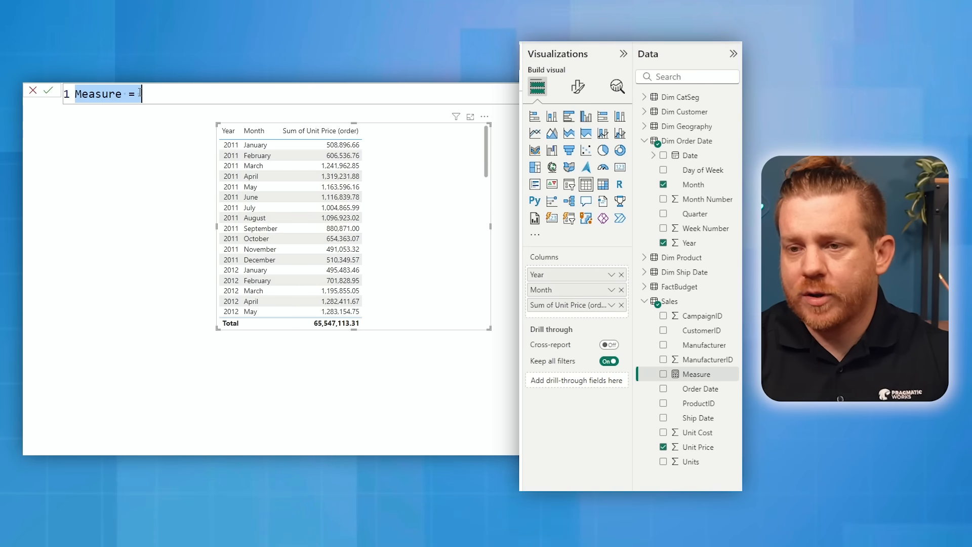
{"action": "type", "text": "Total Sales "}
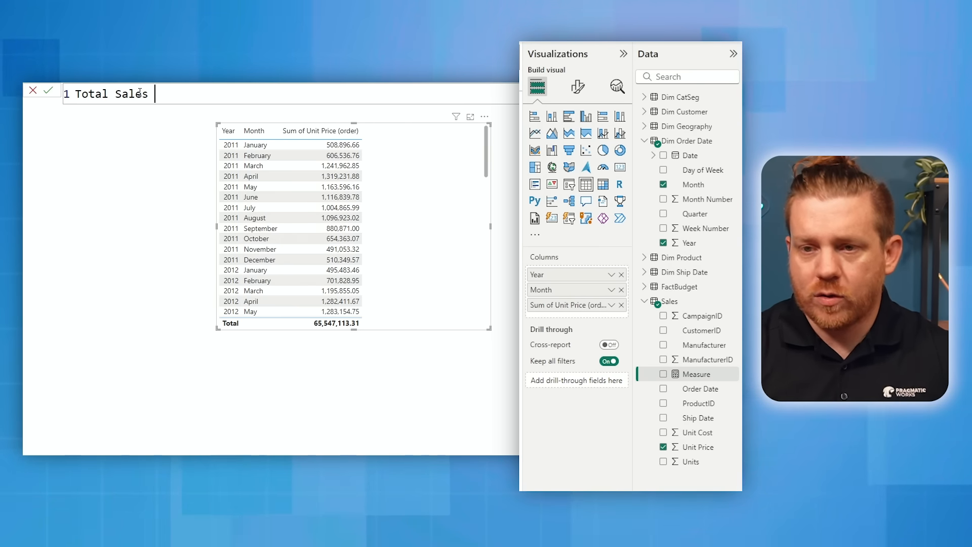
{"action": "type", "text": "(Order) "}
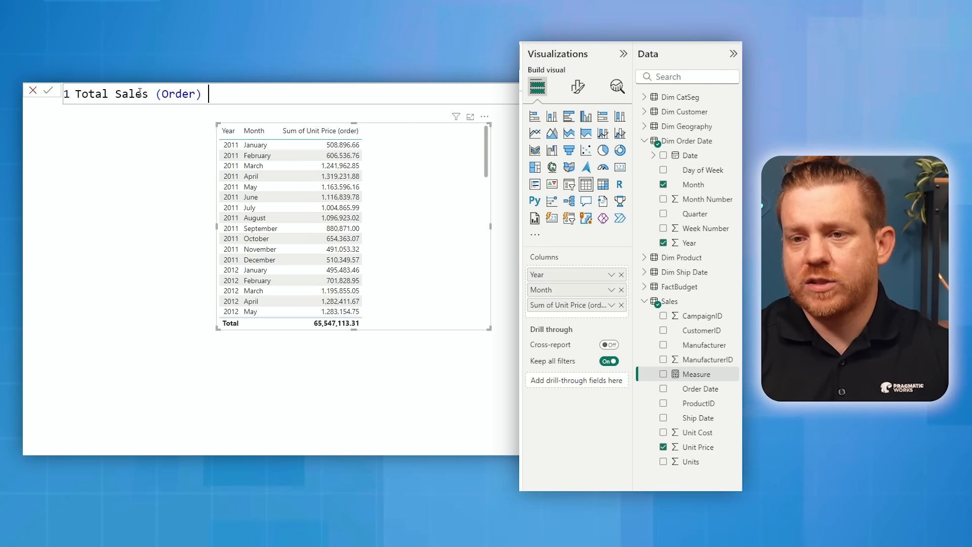
{"action": "type", "text": "="}
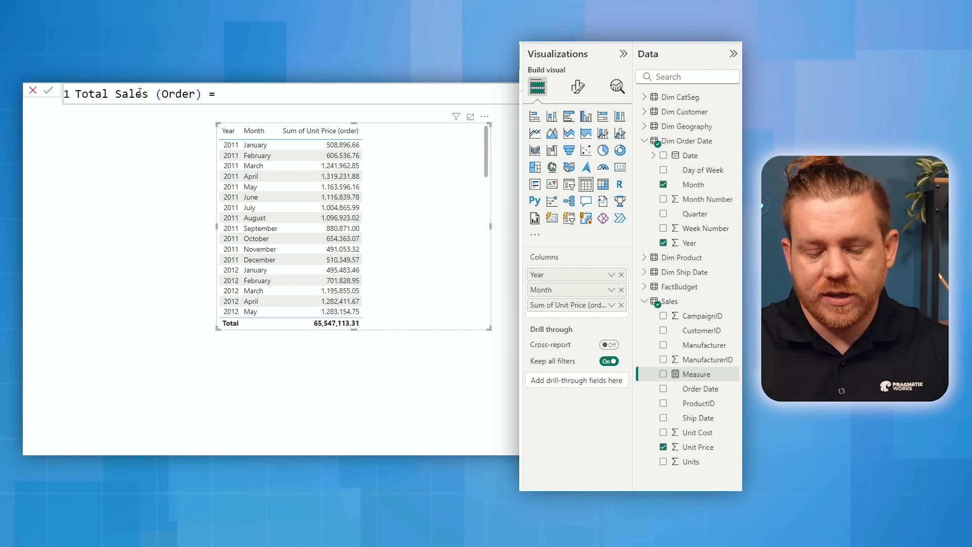
Define the Total Sales (Order) measure as SUM('Sales'[Unit Price]) and commit it
{"action": "type", "text": "sum"}
{"action": "key", "text": "Tab"}
{"action": "type", "text": "'"}
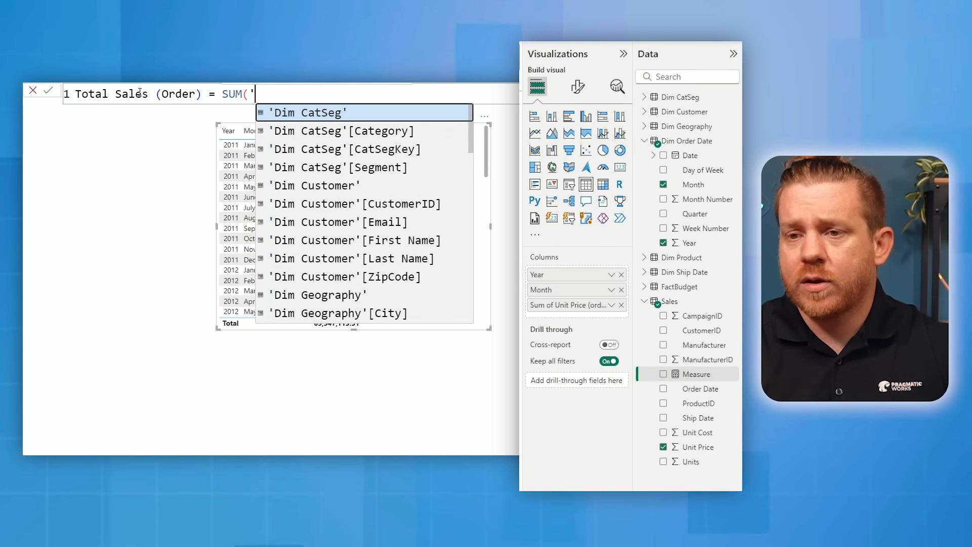
{"action": "type", "text": "unit"}
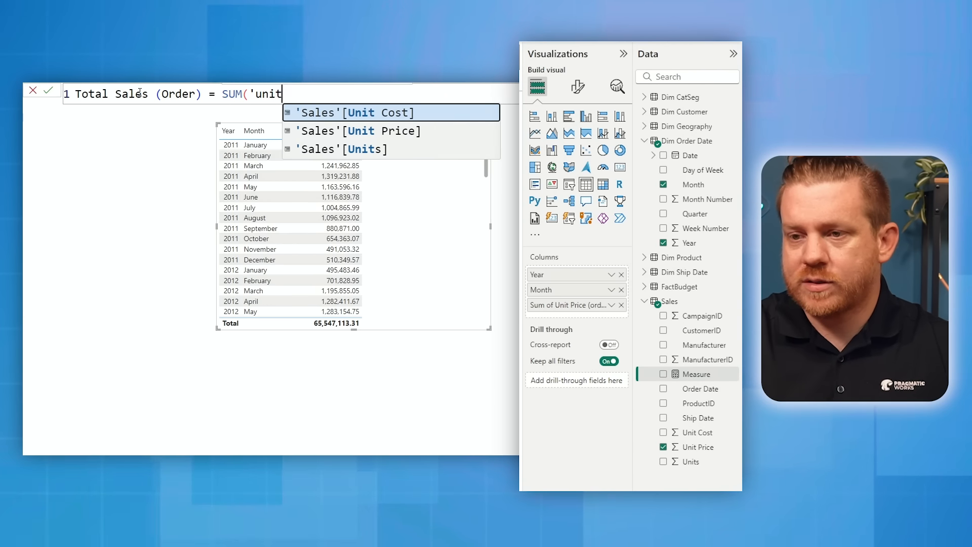
{"action": "key", "text": "Down"}
{"action": "key", "text": "Tab"}
{"action": "type", "text": ")"}
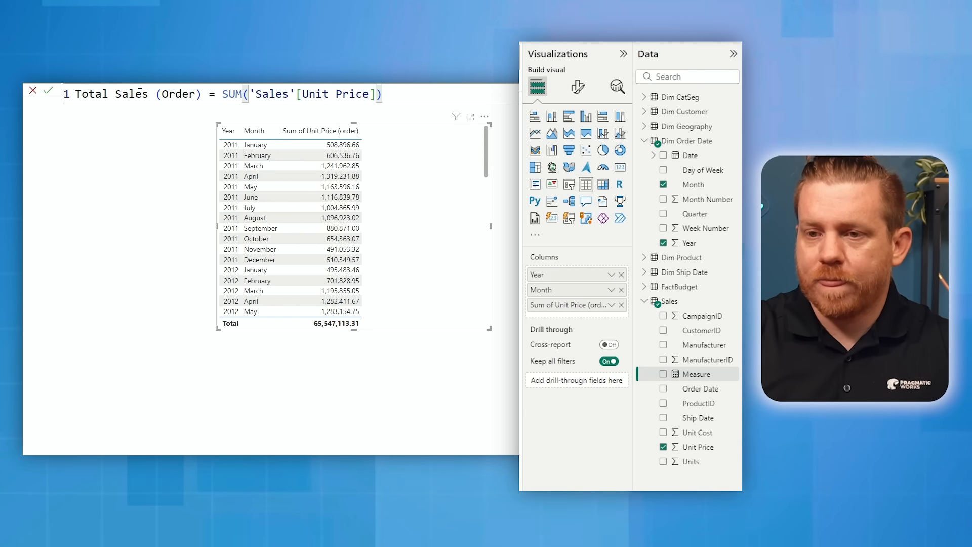
{"action": "key", "text": "Return"}
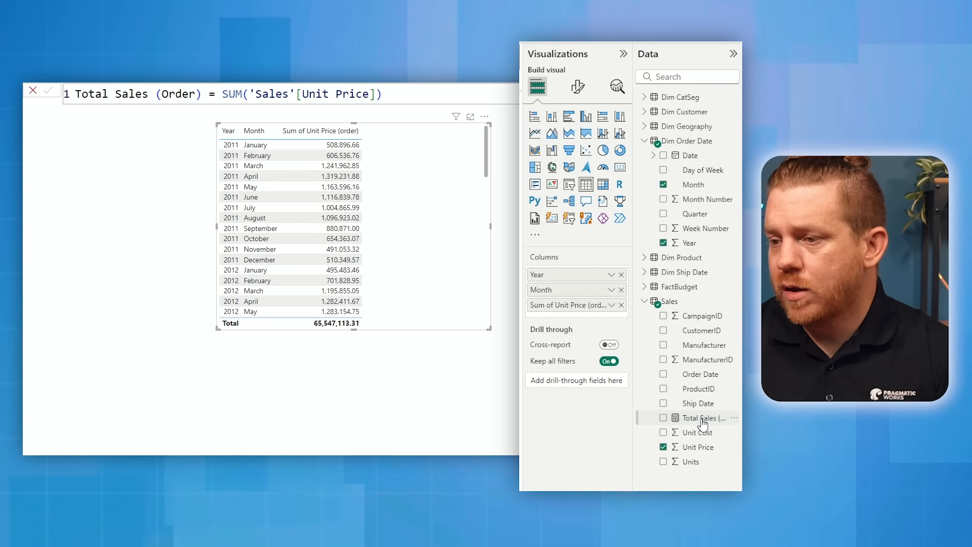
Replace the table visual's Sum of Unit Price (order) column with the Total Sales (Order) measure
{"action": "left_click_drag", "start_coordinate": [707, 418], "coordinate": [588, 320]}
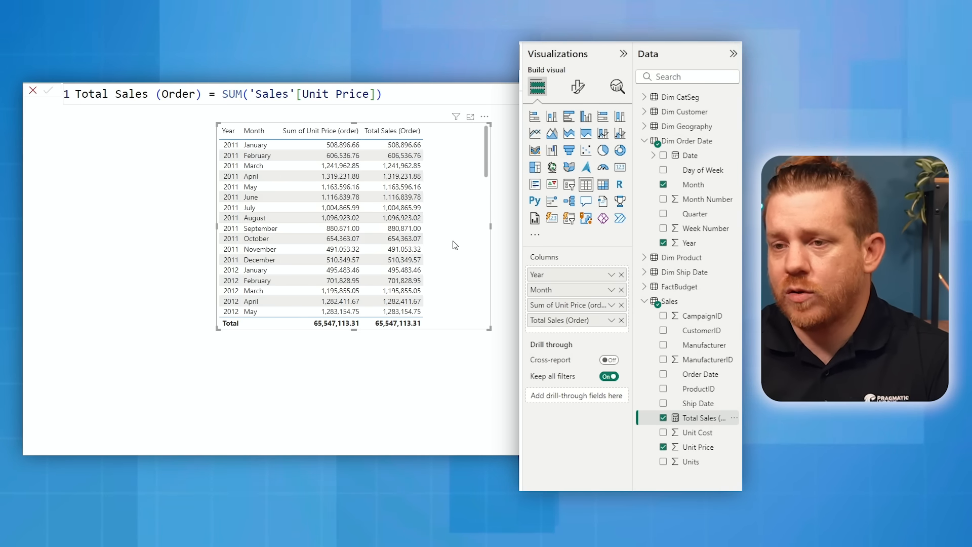
{"action": "left_click", "coordinate": [621, 305]}
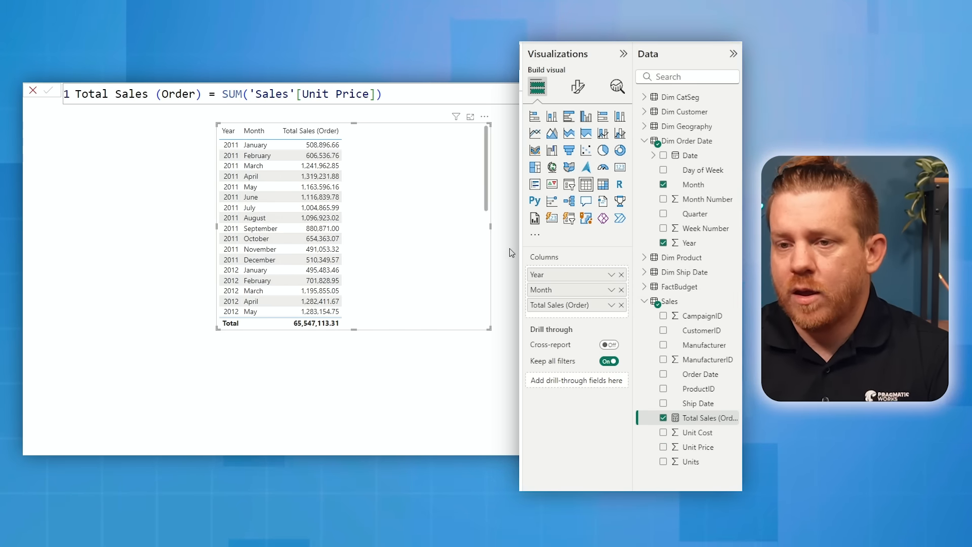
Start another new measure in the Sales table named Total Sales (Ship), with its formula beginning on a second line
{"action": "right_click", "coordinate": [689, 306]}
{"action": "left_click", "coordinate": [658, 334]}
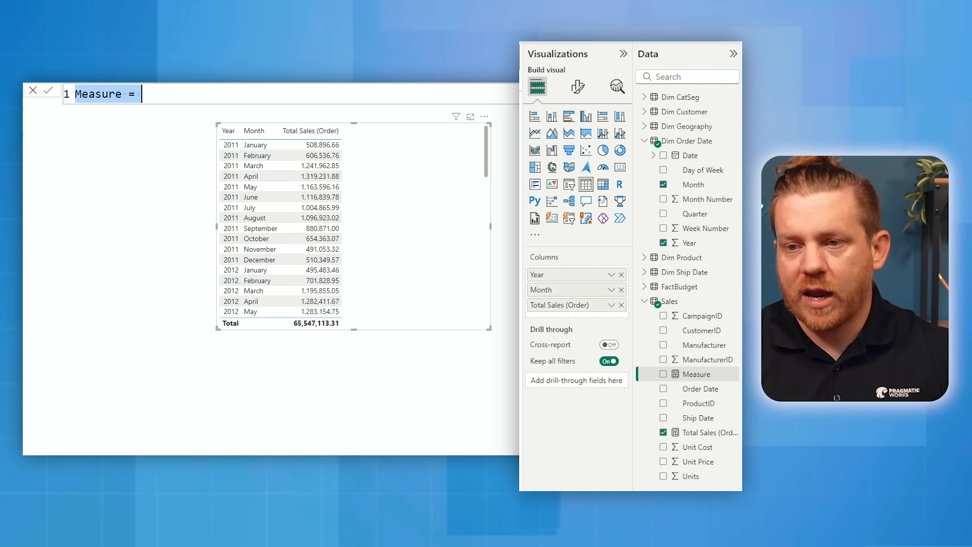
{"action": "type", "text": "Total Sales ("}
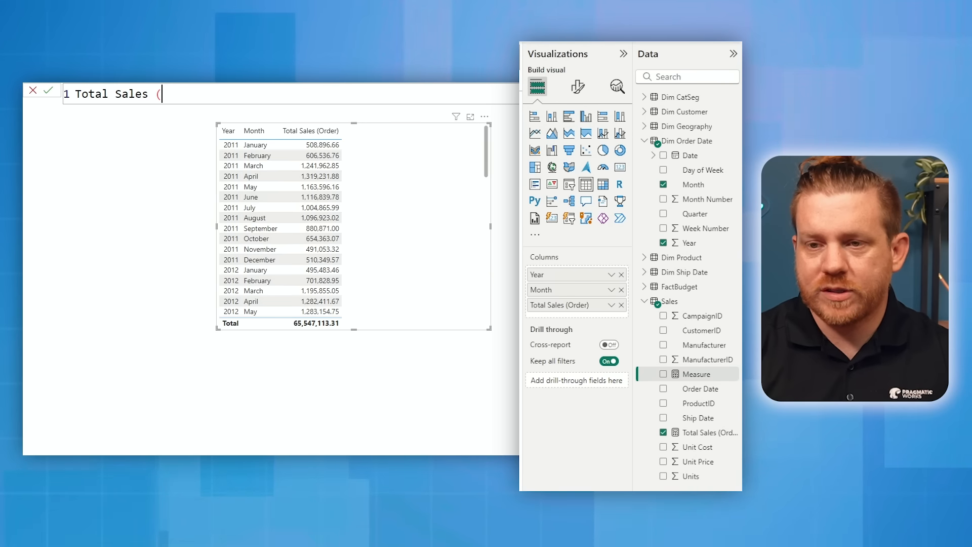
{"action": "type", "text": "Ship)"}
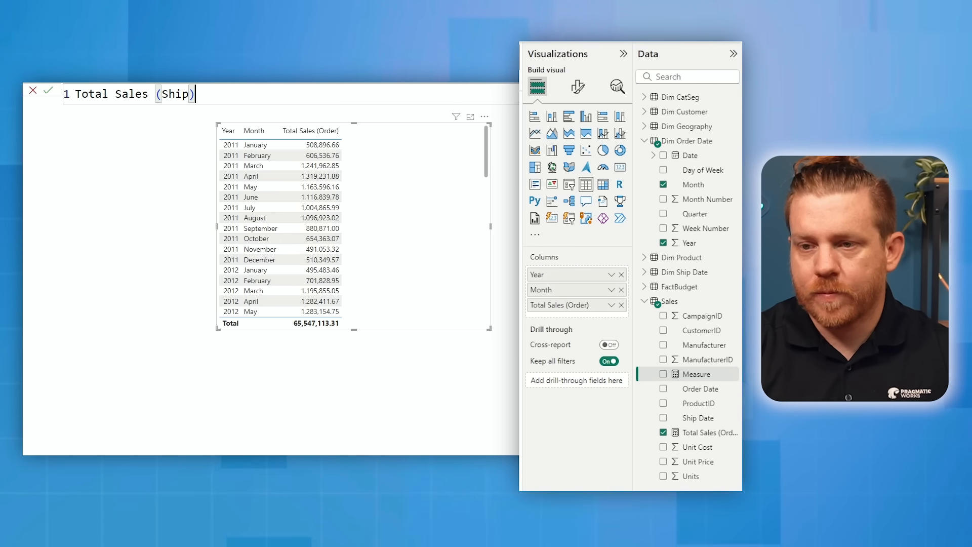
{"action": "type", "text": " ="}
{"action": "key", "text": "shift+Return"}
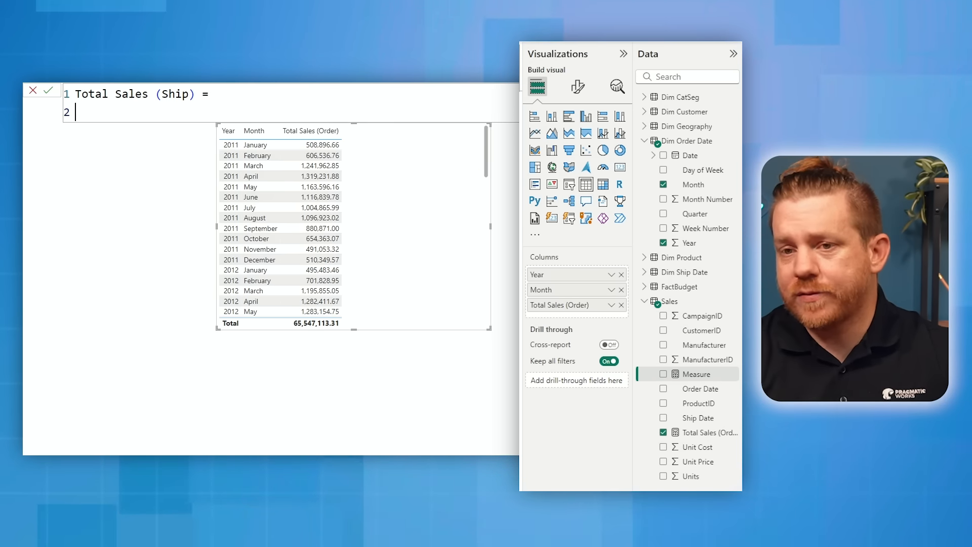
Begin the Total Sales (Ship) formula with CALCULATE, passing [Total Sales (Order)] as the expression on its own line
{"action": "type", "text": "calc"}
{"action": "key", "text": "Tab"}
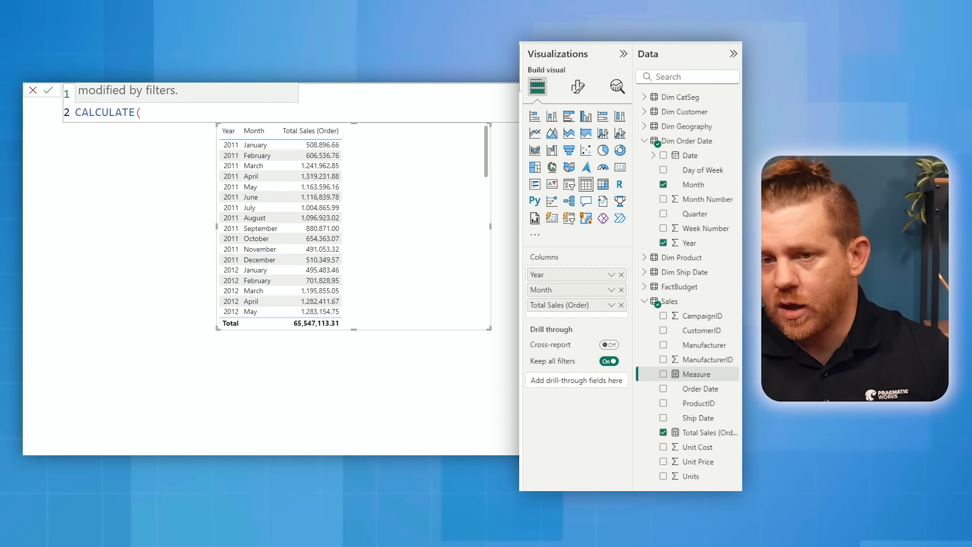
{"action": "key", "text": "shift+Return"}
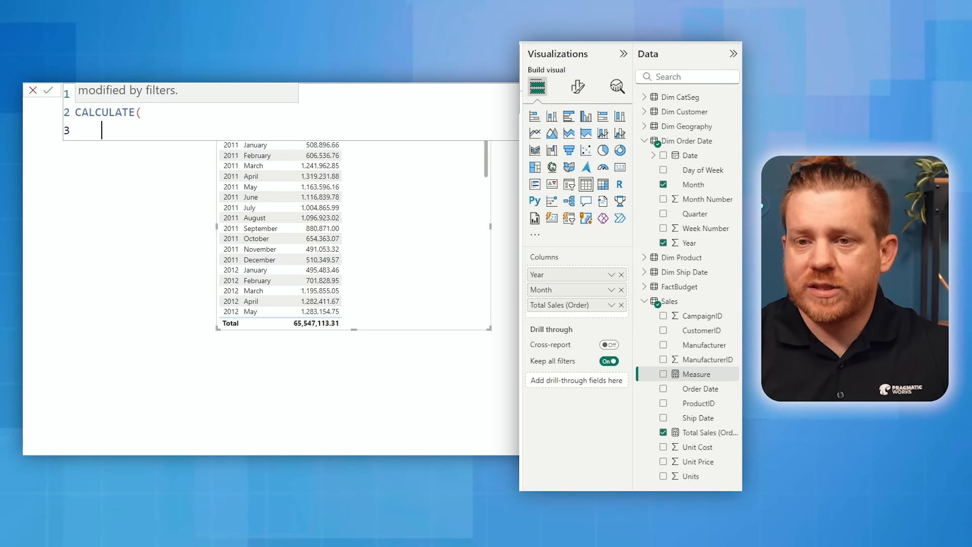
{"action": "type", "text": "[Total Sales (Order)]"}
{"action": "key", "text": "Tab"}
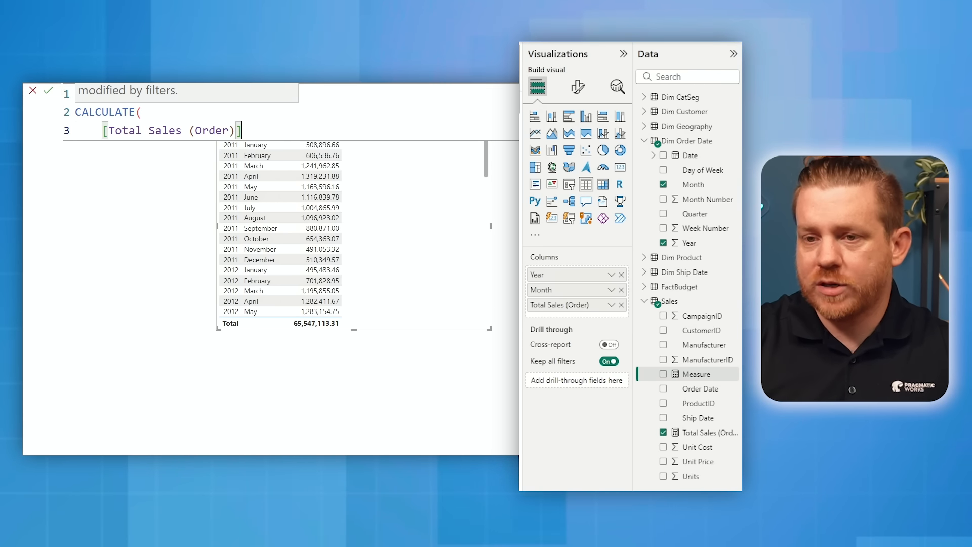
{"action": "type", "text": ","}
{"action": "key", "text": "shift+Return"}
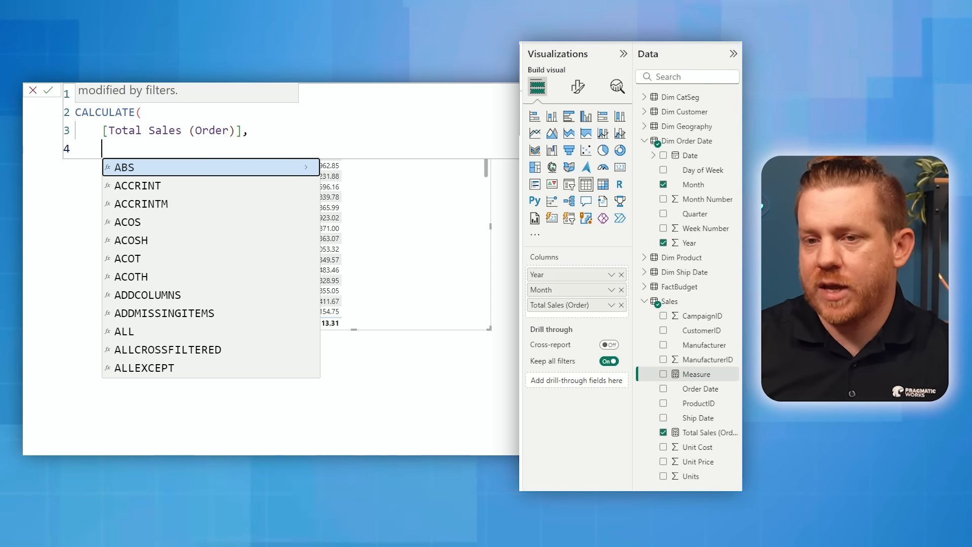
Add USERELATIONSHIP as the CALCULATE filter and start its first column reference on a new line
{"action": "type", "text": "use"}
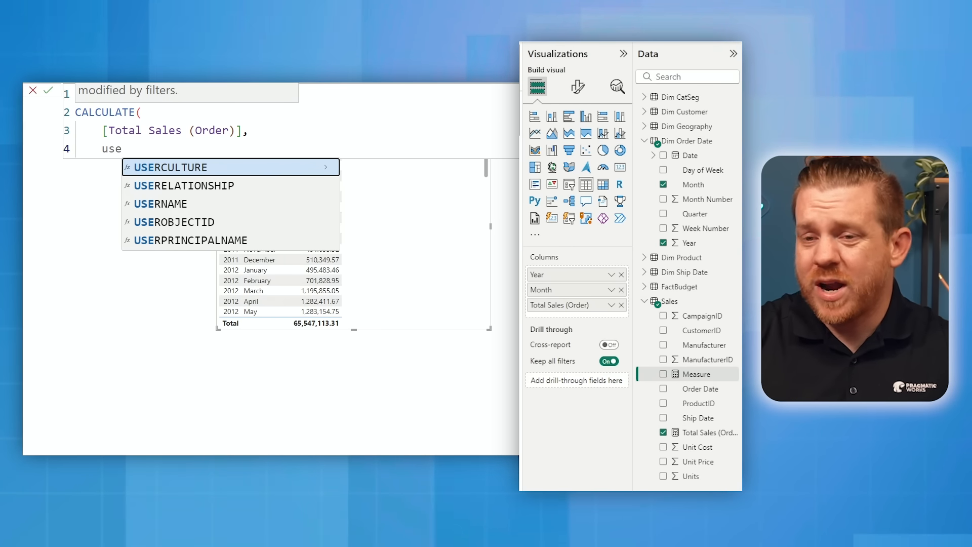
{"action": "key", "text": "Down"}
{"action": "key", "text": "Tab"}
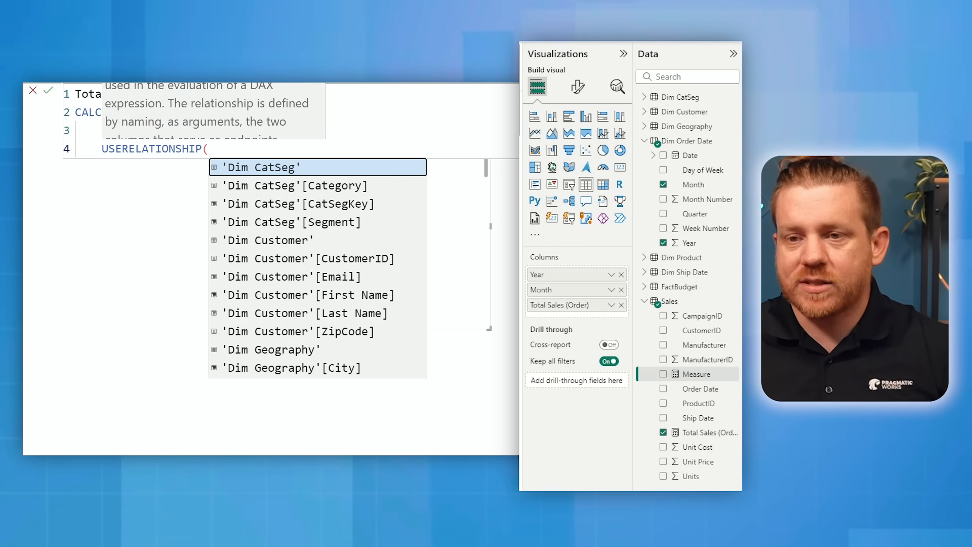
{"action": "key", "text": "Escape"}
{"action": "key", "text": "shift+Return"}
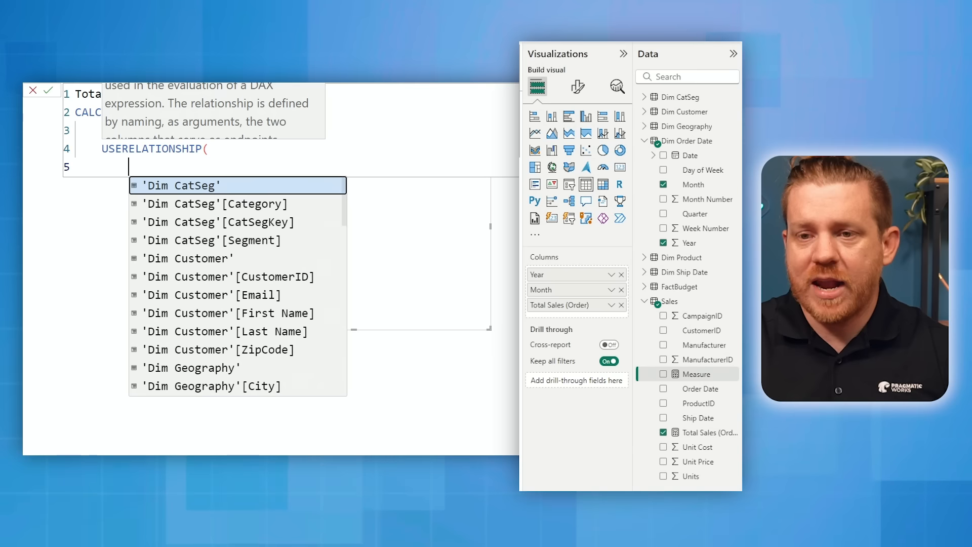
{"action": "type", "text": "'"}
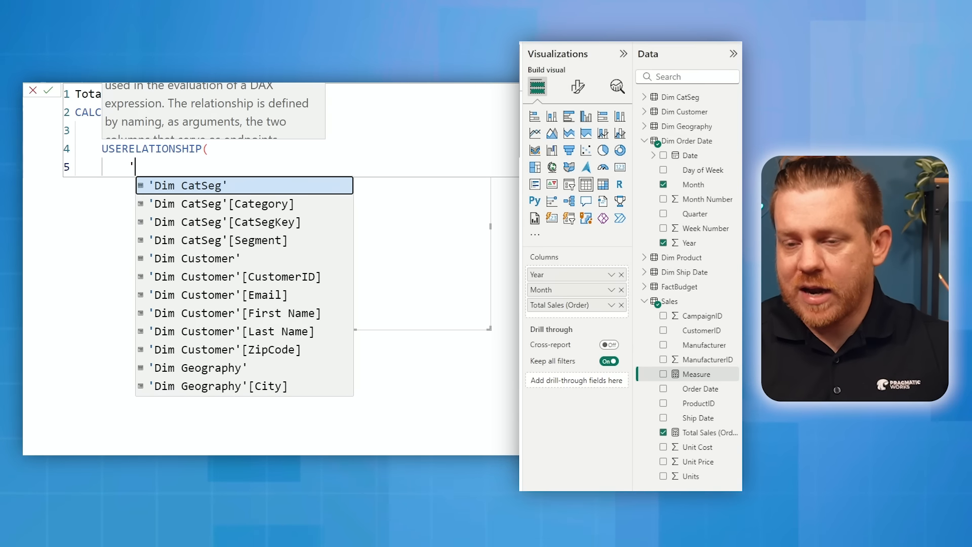
{"action": "type", "text": "dim"}
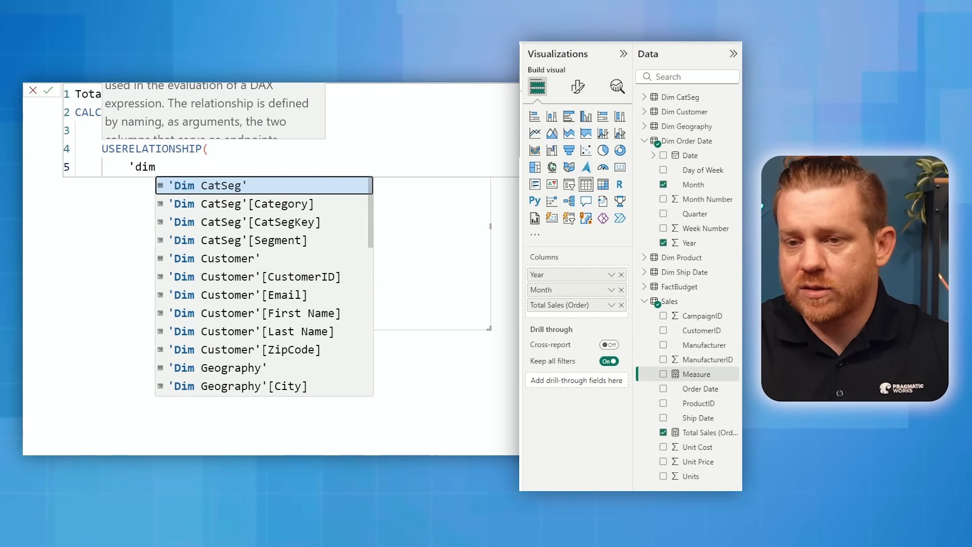
{"action": "type", "text": " d"}
{"action": "key", "text": "BackSpace"}
{"action": "key", "text": "BackSpace"}
{"action": "key", "text": "BackSpace"}
{"action": "key", "text": "BackSpace"}
{"action": "key", "text": "BackSpace"}
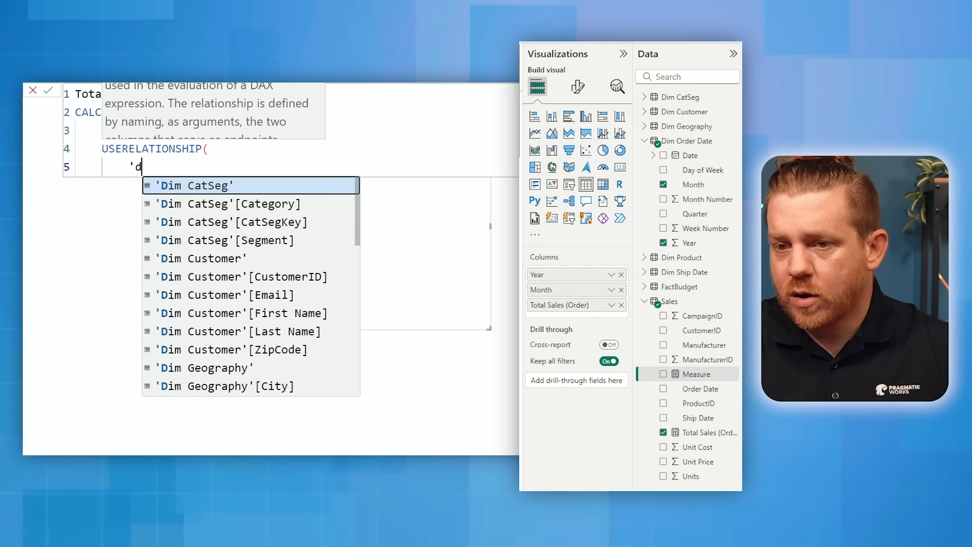
Enter 'Dim Ship Date'[Date] as the first column of USERELATIONSHIP
{"action": "type", "text": "dat"}
{"action": "key", "text": "Down"}
{"action": "key", "text": "Down"}
{"action": "key", "text": "Down"}
{"action": "key", "text": "Down"}
{"action": "key", "text": "Down"}
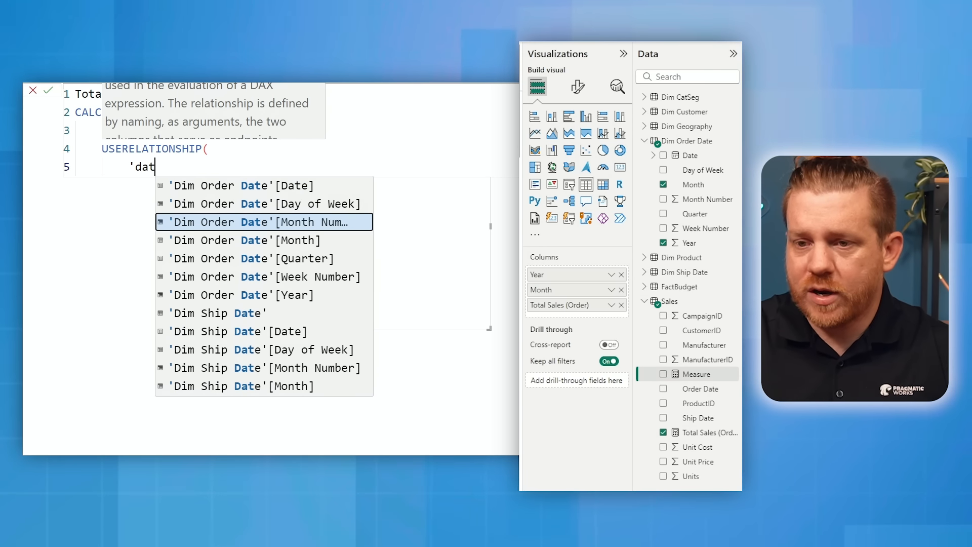
{"action": "key", "text": "Down"}
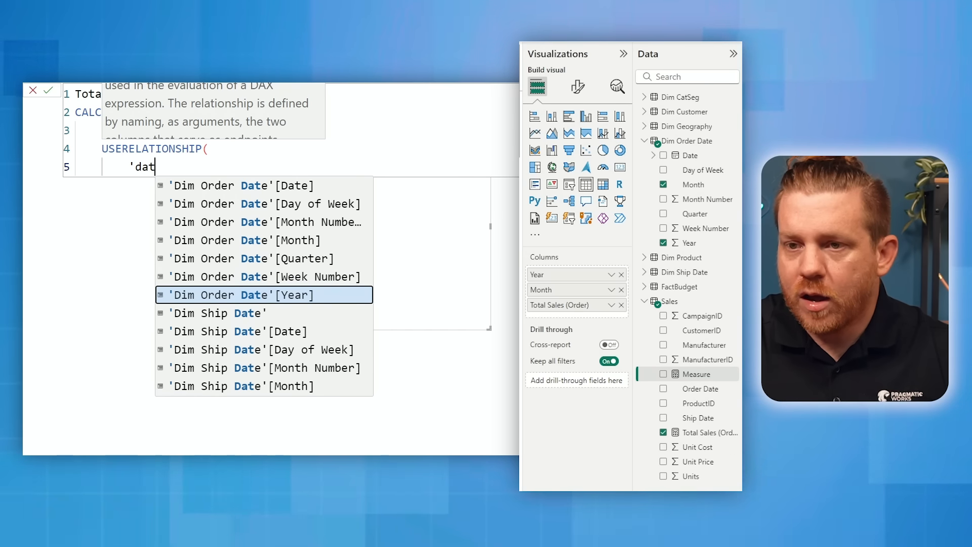
{"action": "key", "text": "Down"}
{"action": "key", "text": "Down"}
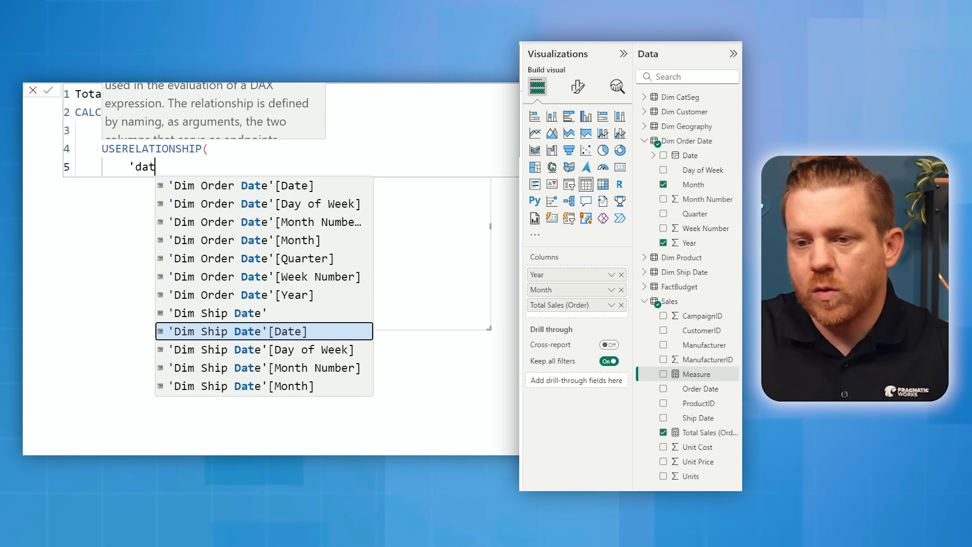
{"action": "key", "text": "Tab"}
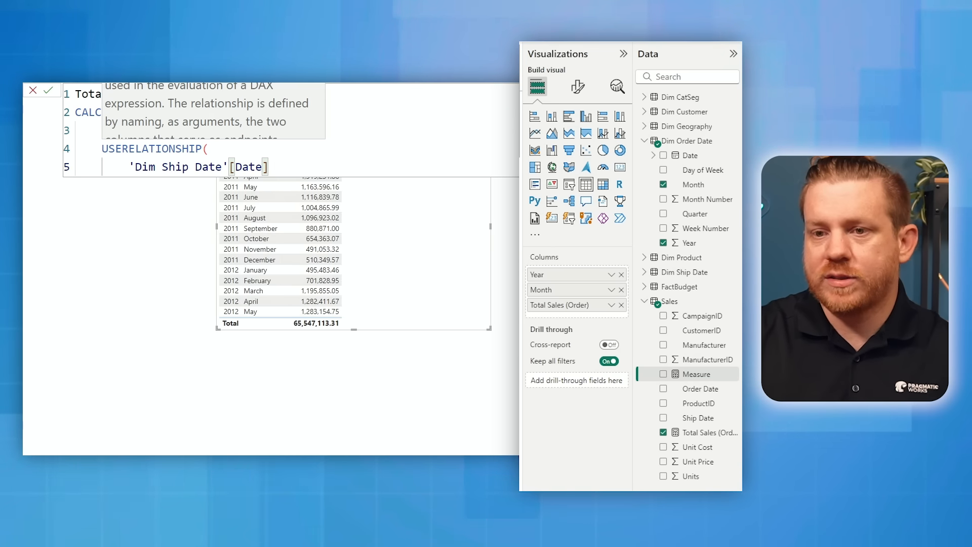
Enter 'Sales'[Ship Date] as the second USERELATIONSHIP column, close both functions and commit the measure
{"action": "type", "text": ","}
{"action": "key", "text": "Return"}
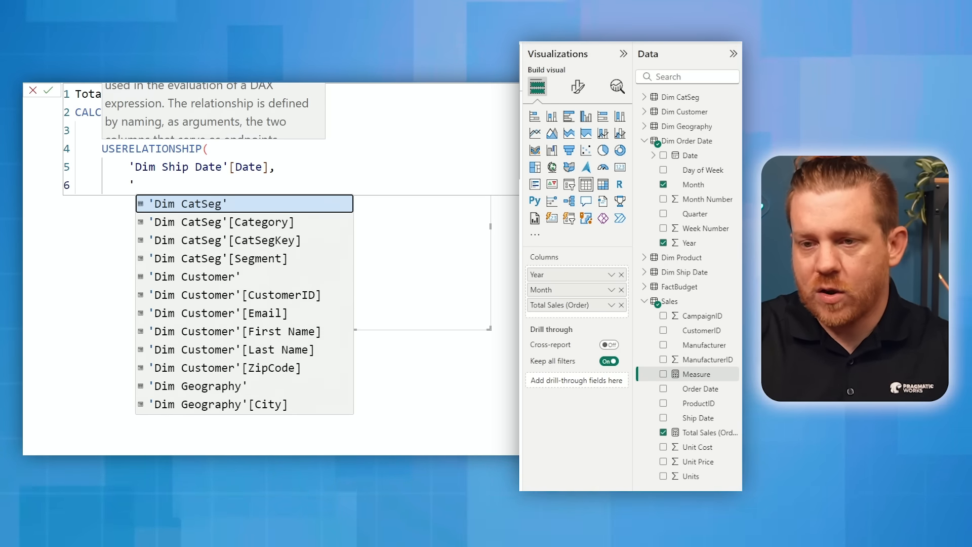
{"action": "type", "text": "'ship"}
{"action": "key", "text": "Tab"}
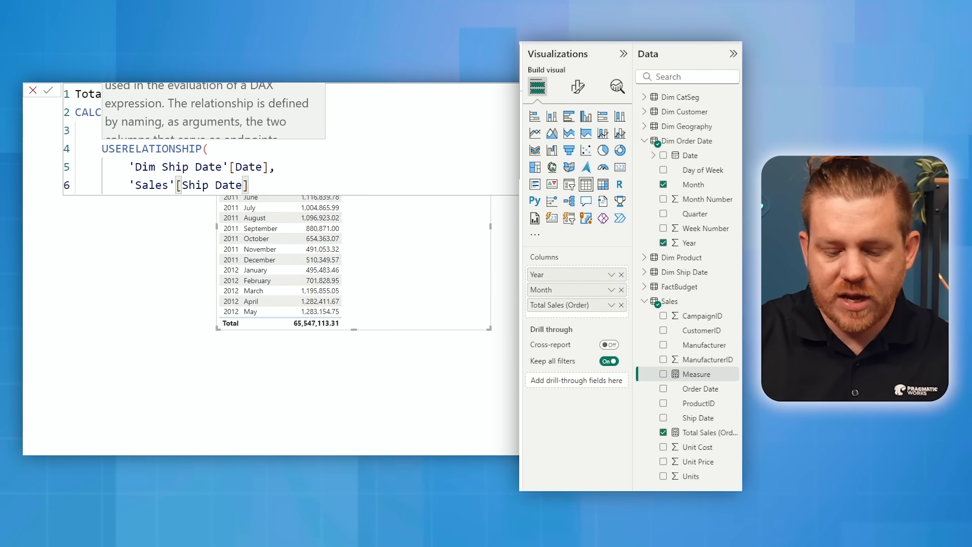
{"action": "key", "text": "Return"}
{"action": "type", "text": ")"}
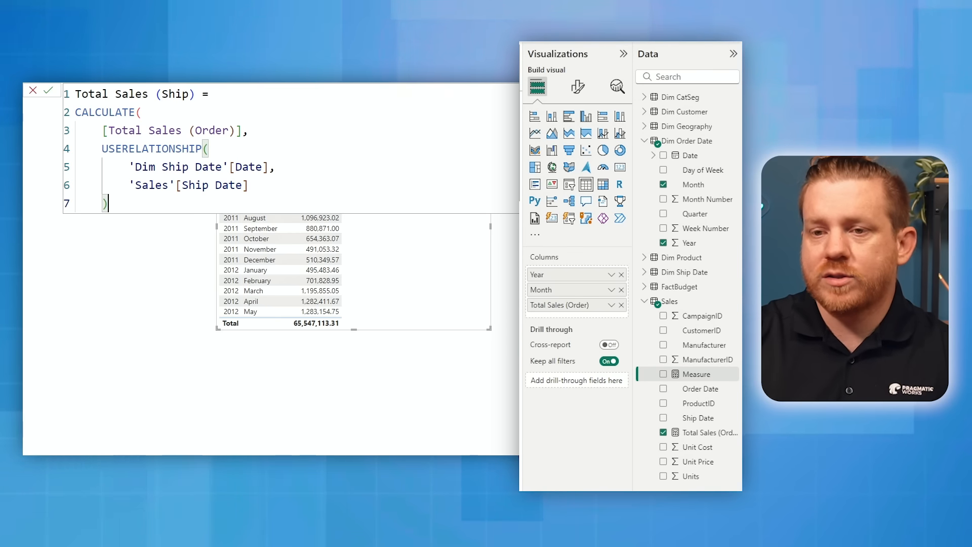
{"action": "type", "text": ")"}
{"action": "key", "text": "Return"}
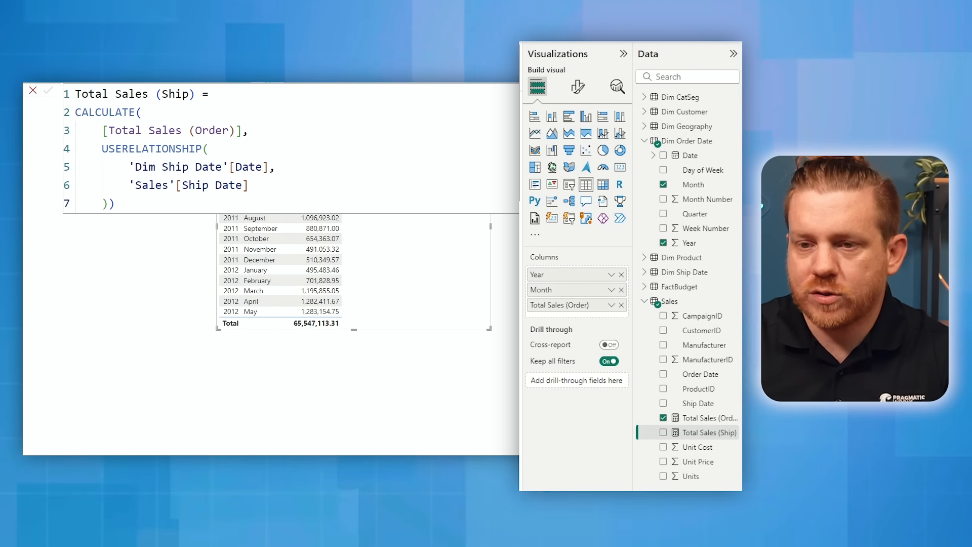
Change the first USERELATIONSHIP column to 'Dim Order Date'[Date] and commit the Total Sales (Ship) measure again
{"action": "left_click_drag", "start_coordinate": [190, 169], "coordinate": [162, 173]}
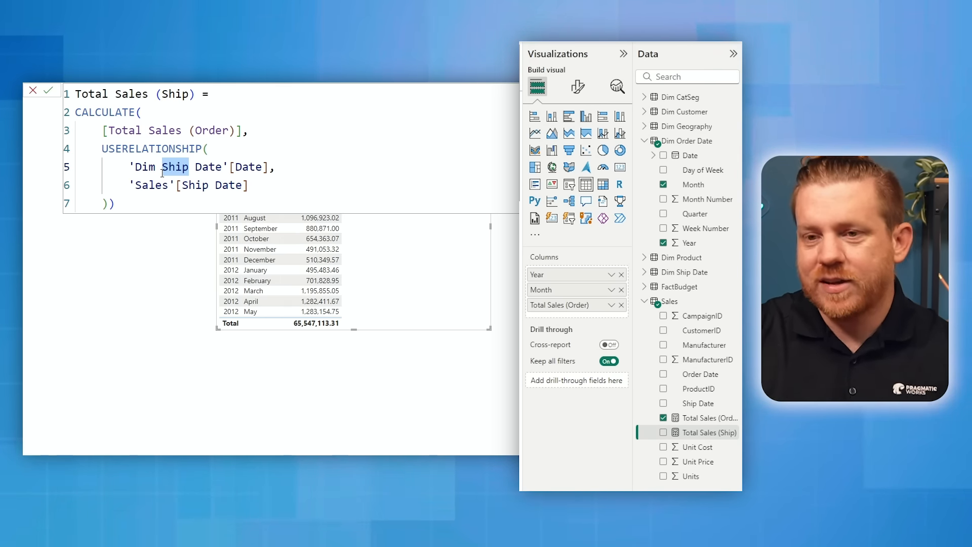
{"action": "type", "text": "ord"}
{"action": "key", "text": "Tab"}
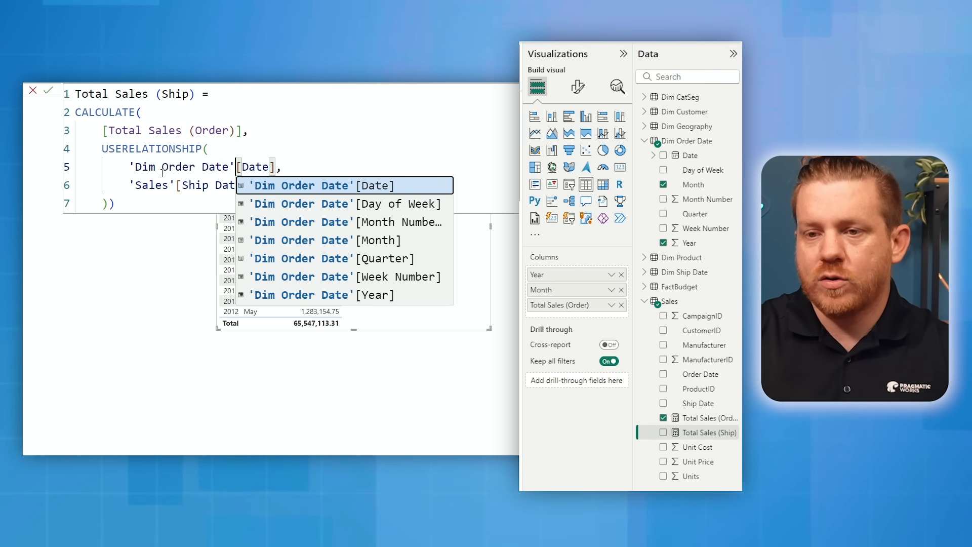
{"action": "left_click", "coordinate": [337, 157]}
{"action": "key", "text": "Return"}
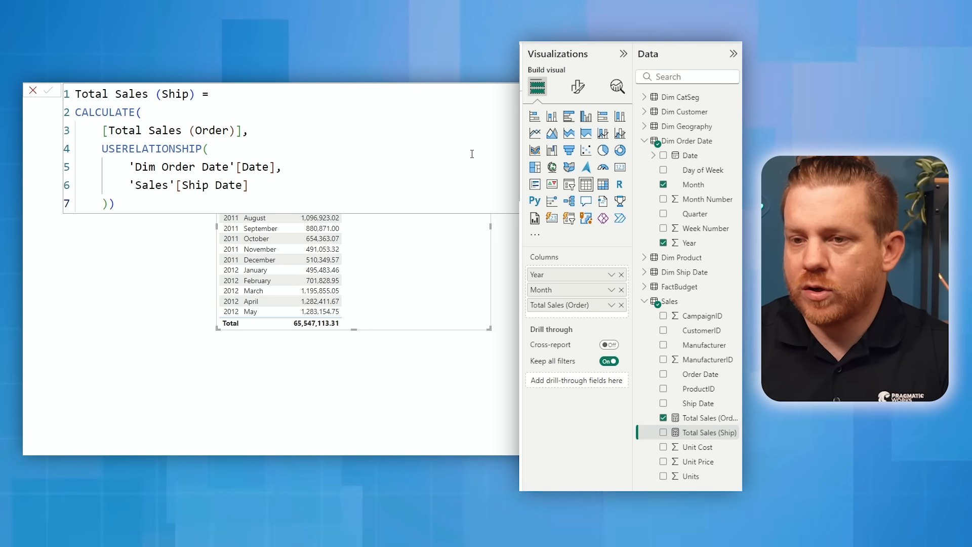
Collapse the formula editor, add Total Sales (Ship) to the table visual and move the visual lower on the canvas
{"action": "left_click", "coordinate": [517, 90]}
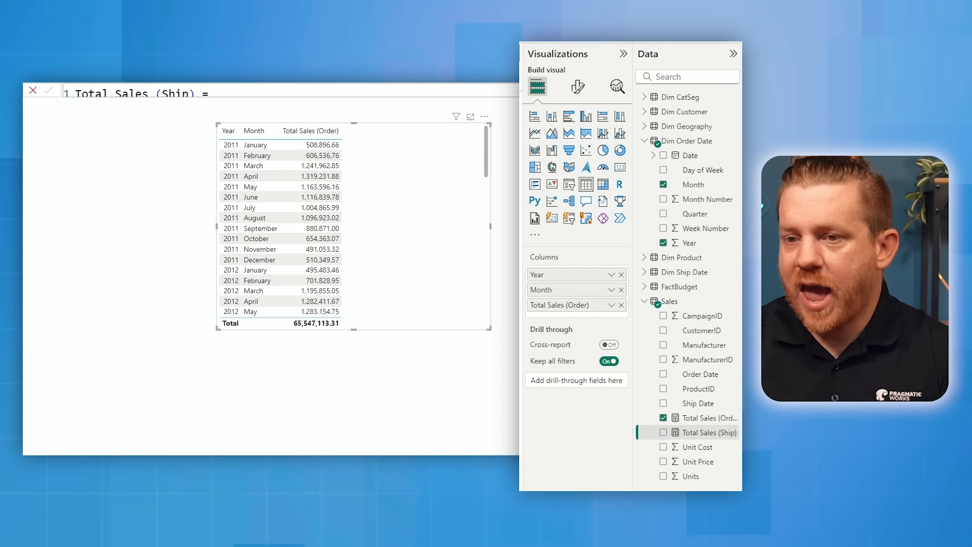
{"action": "left_click", "coordinate": [663, 433]}
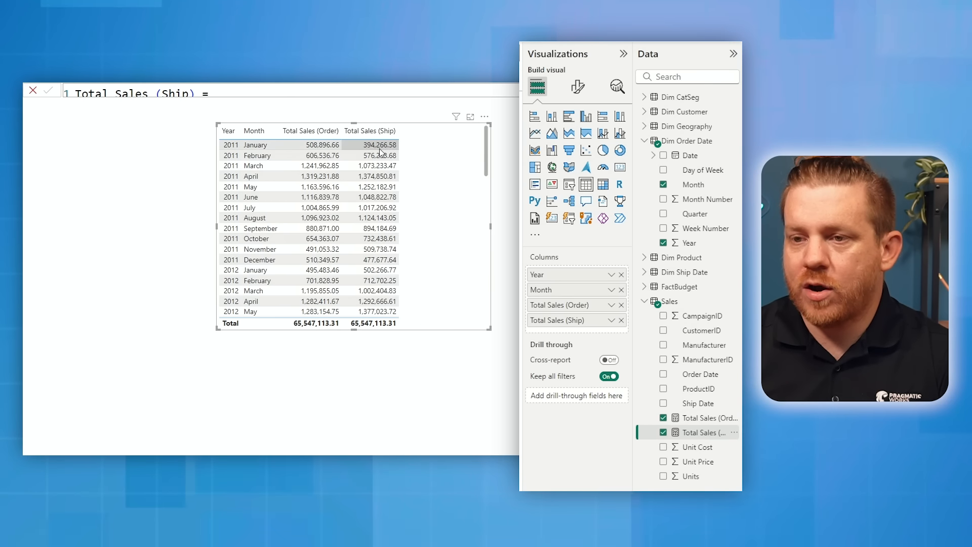
{"action": "left_click_drag", "start_coordinate": [444, 206], "coordinate": [446, 261]}
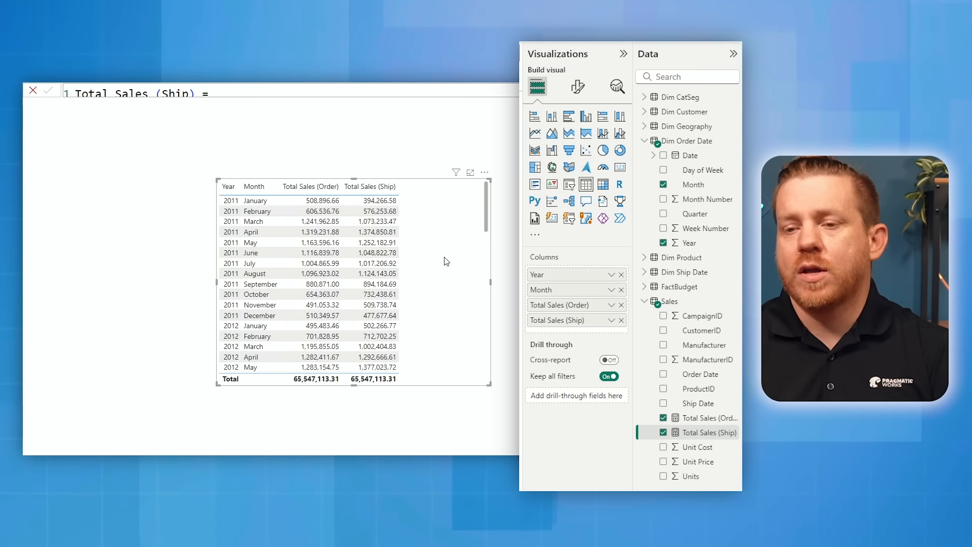